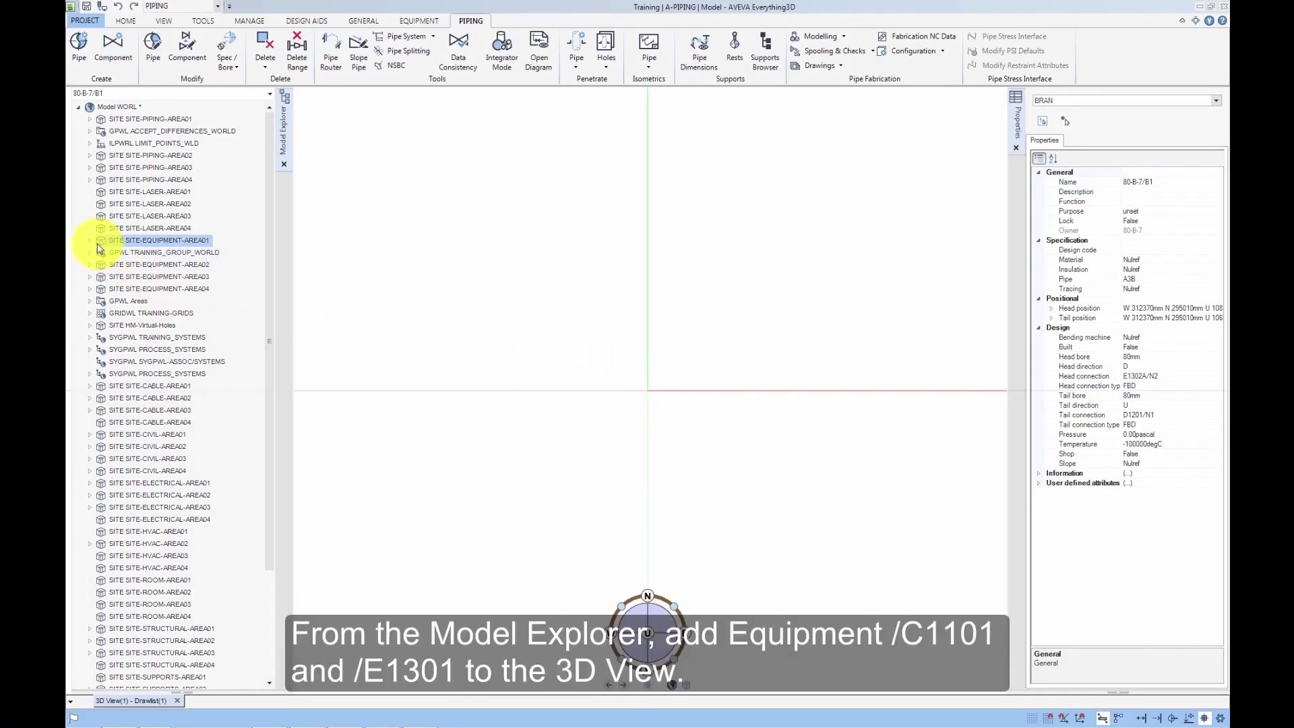
Step: Drag equipment C1101 and E1301 from ZONE-EQUIPMENT-AREA01 into the 3D view and zoom in on their bases
left_click(90, 242)
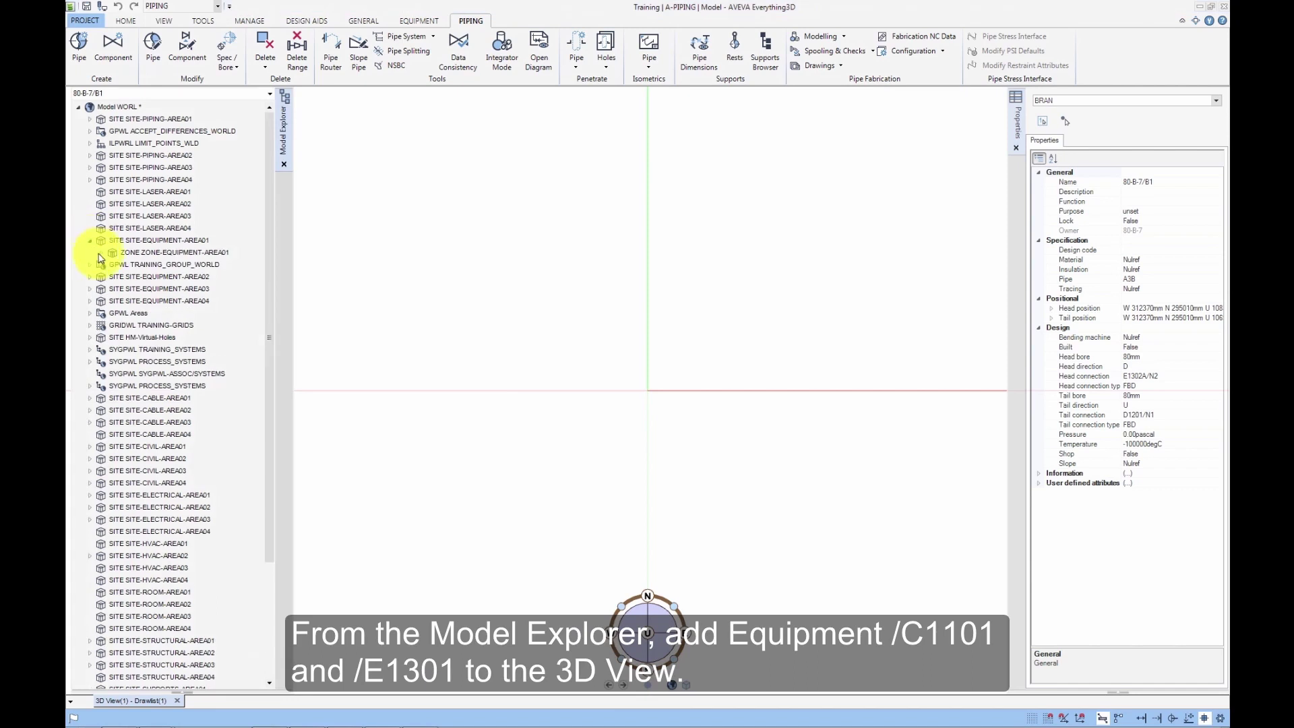
left_click(101, 253)
left_click_drag(154, 268, 462, 384)
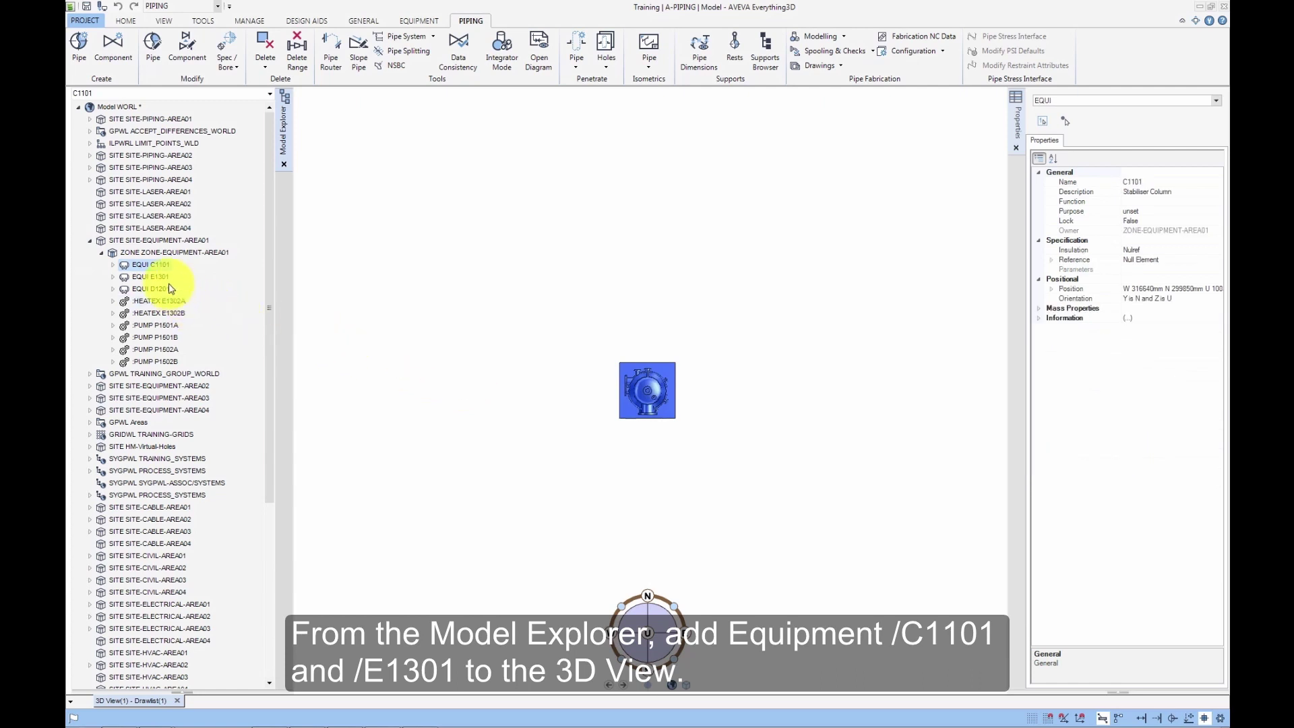
left_click_drag(161, 277, 452, 358)
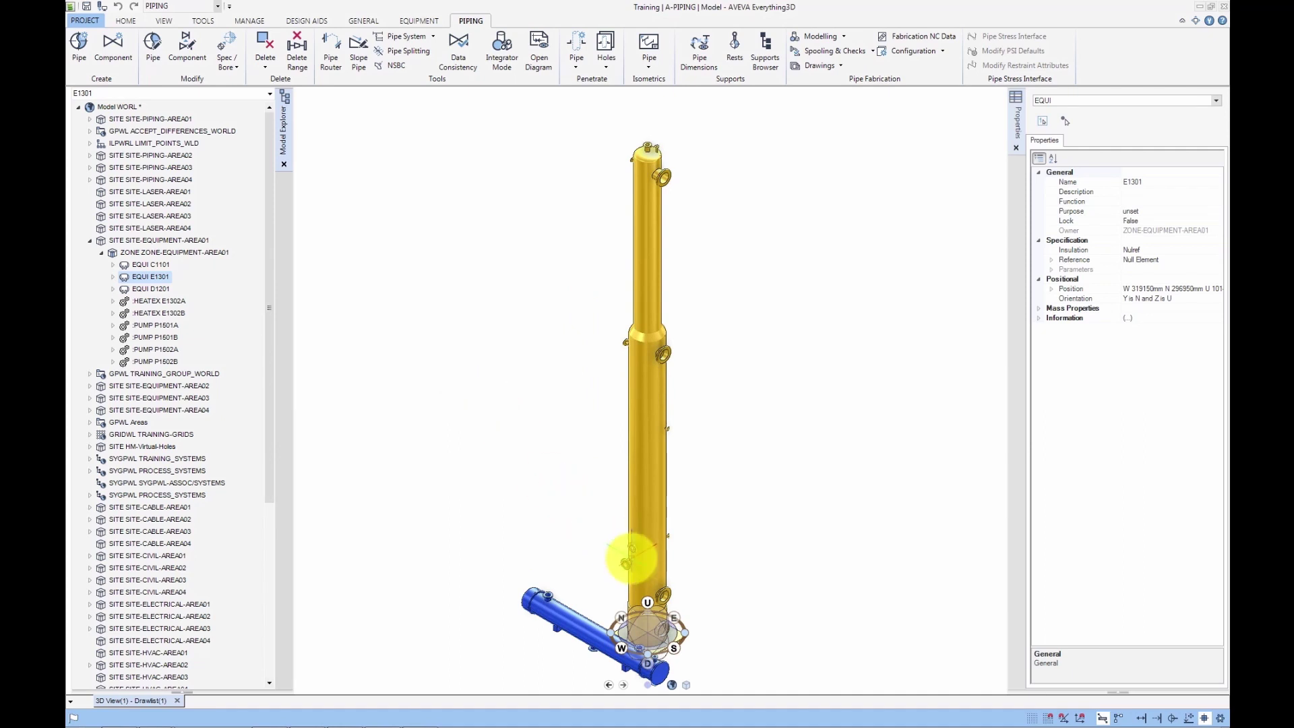
scroll(630, 551, "up", 2)
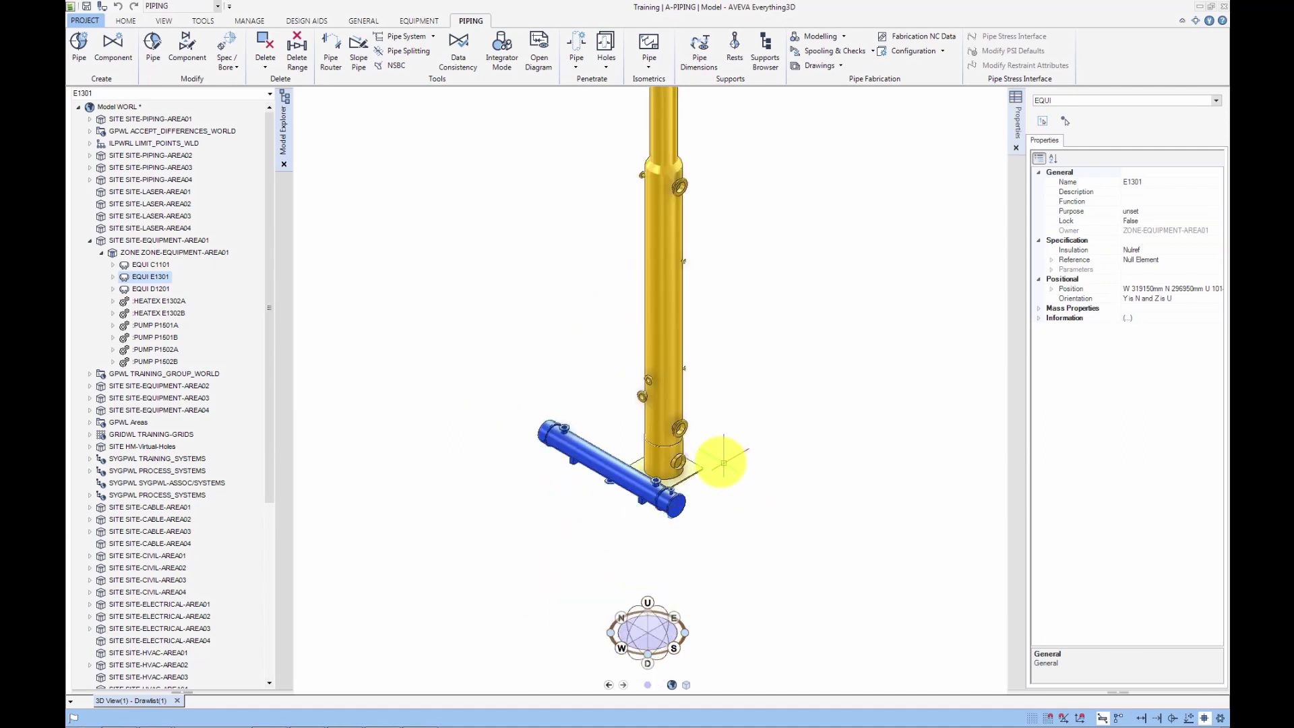
scroll(707, 451, "up", 1)
scroll(711, 450, "up", 1)
scroll(667, 419, "up", 1)
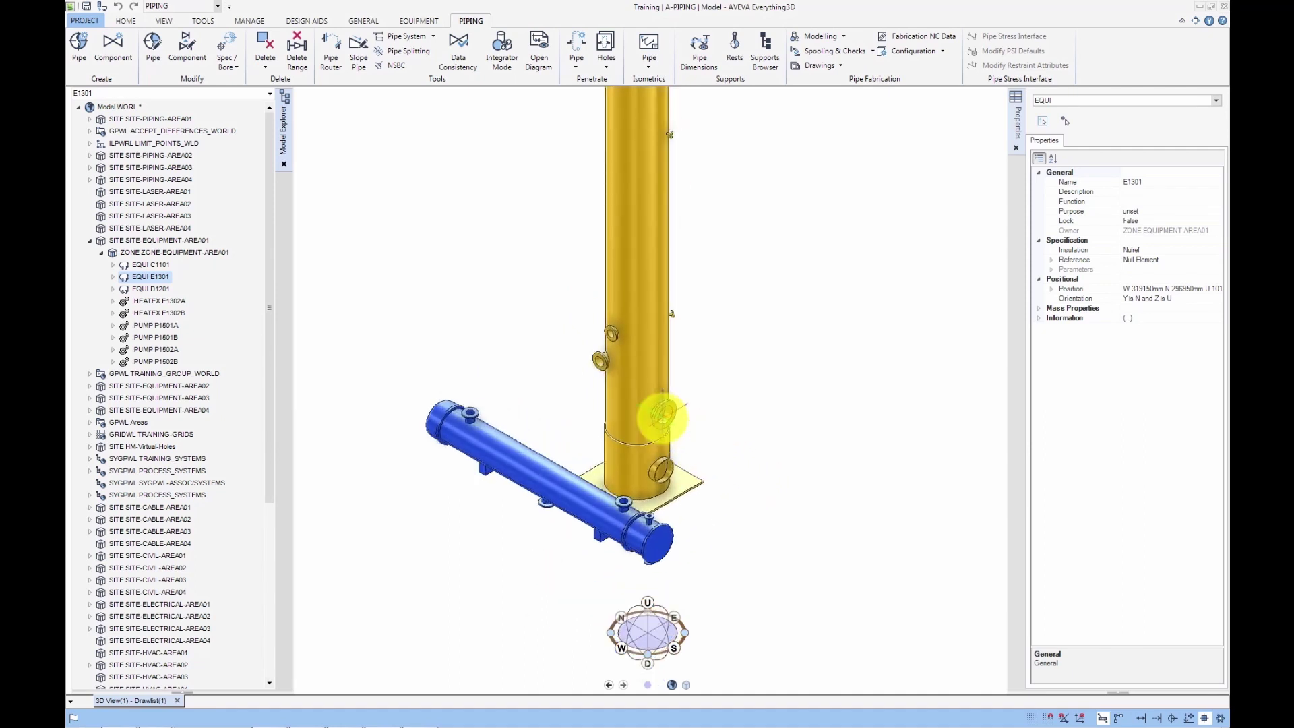
scroll(662, 416, "up", 2)
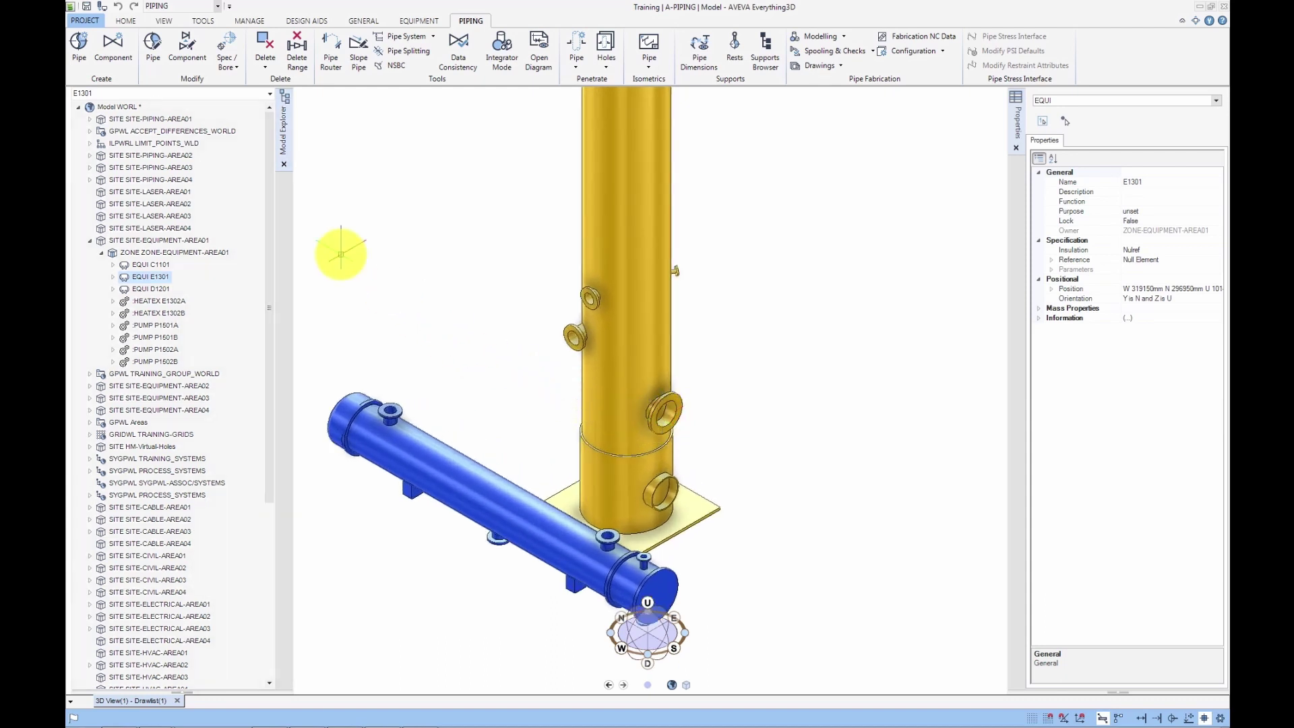
Step: Make ZONE-PIPING-AREA01 the current element and start a new pipe with Piping > Create > Pipe
left_click(91, 119)
left_click(144, 131)
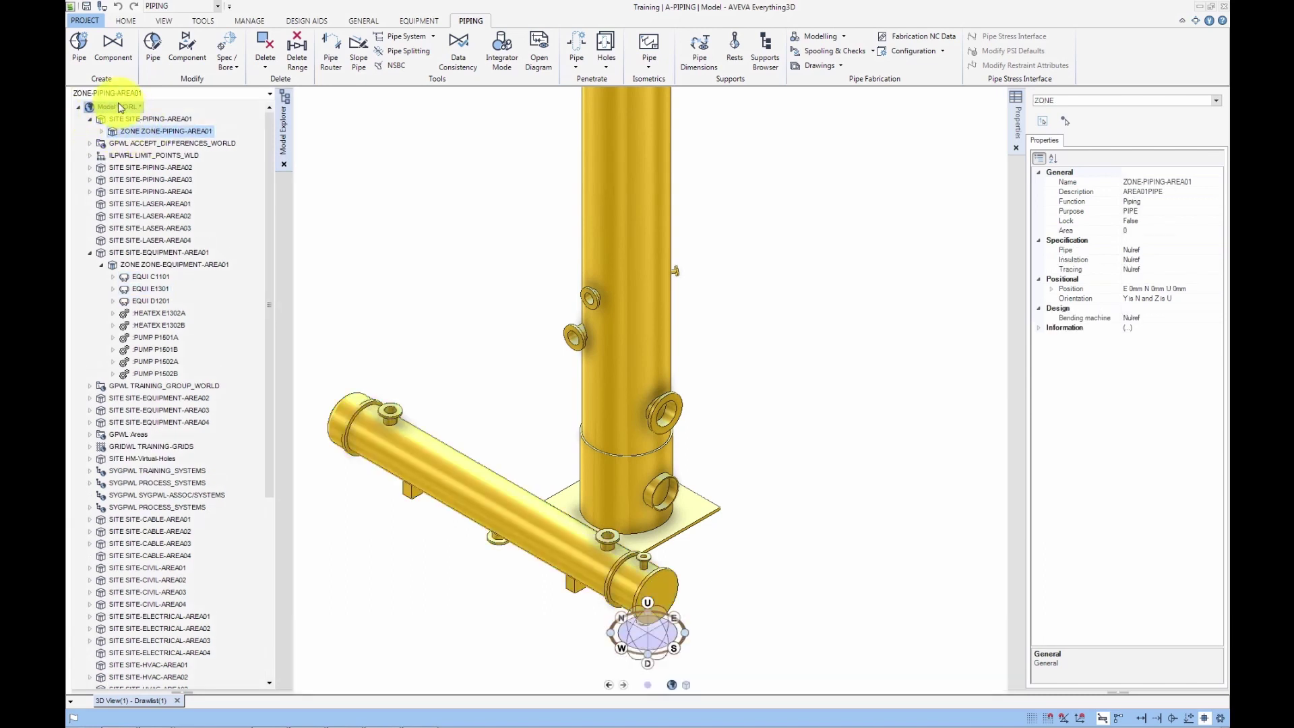
left_click(78, 60)
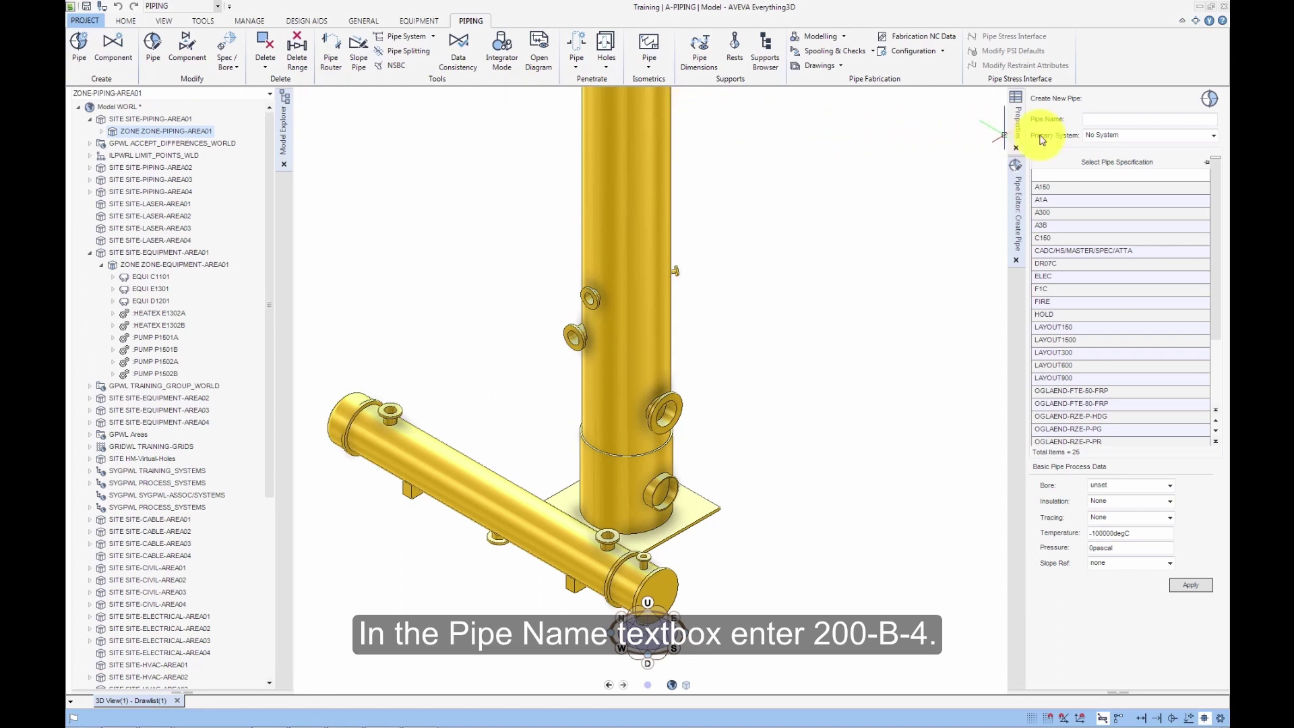
Step: Name the pipe 200-B-4 and set its primary system to Process System B
left_click(1093, 118)
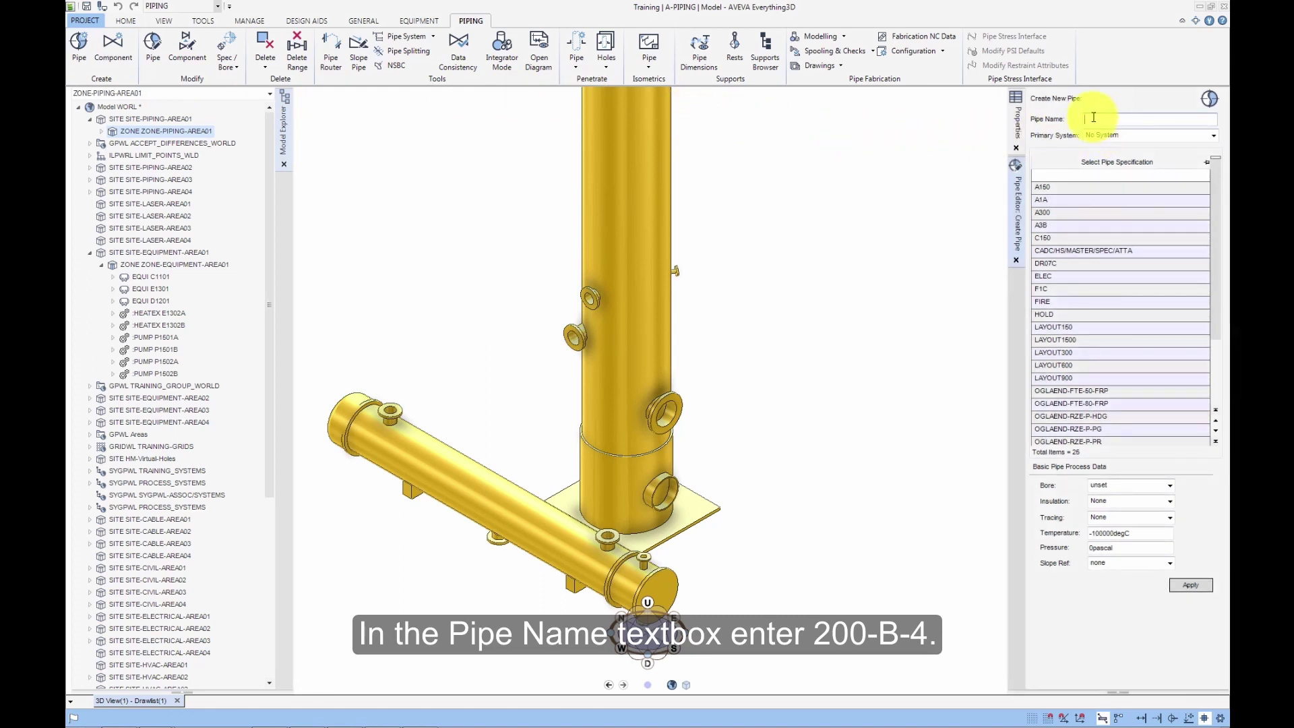
type("200-B-4")
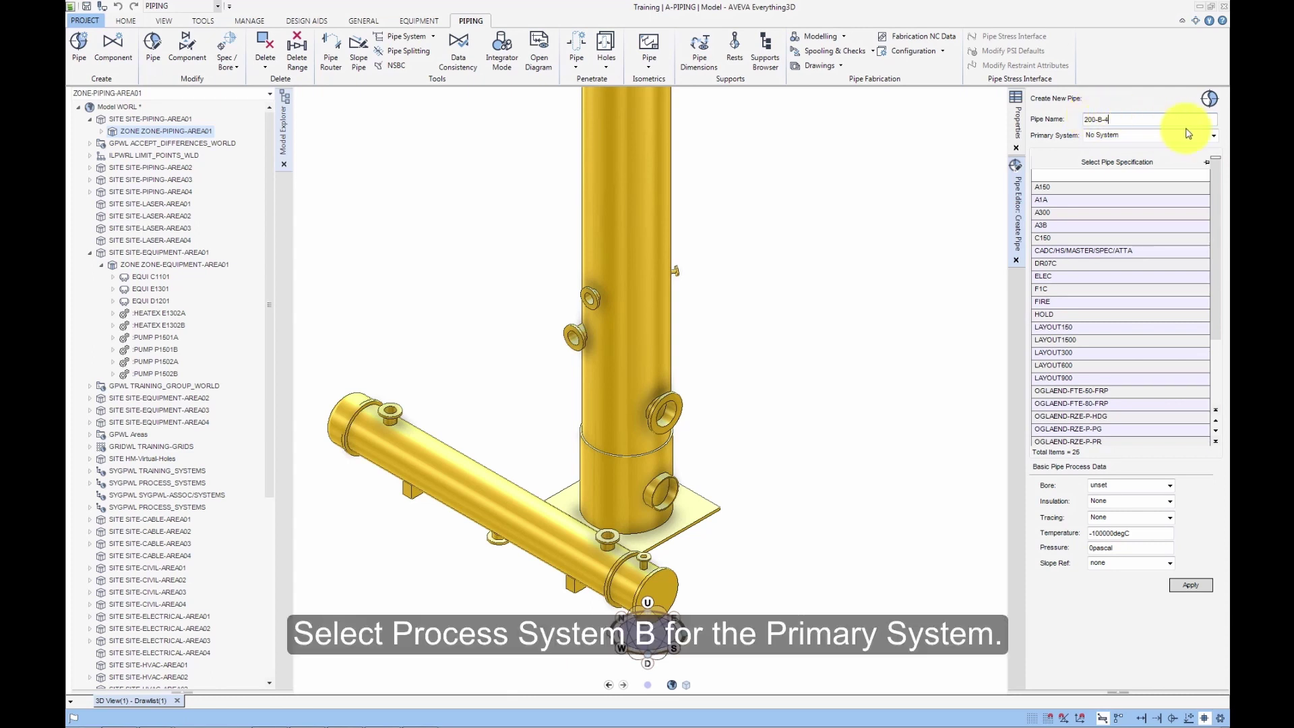
left_click(1216, 137)
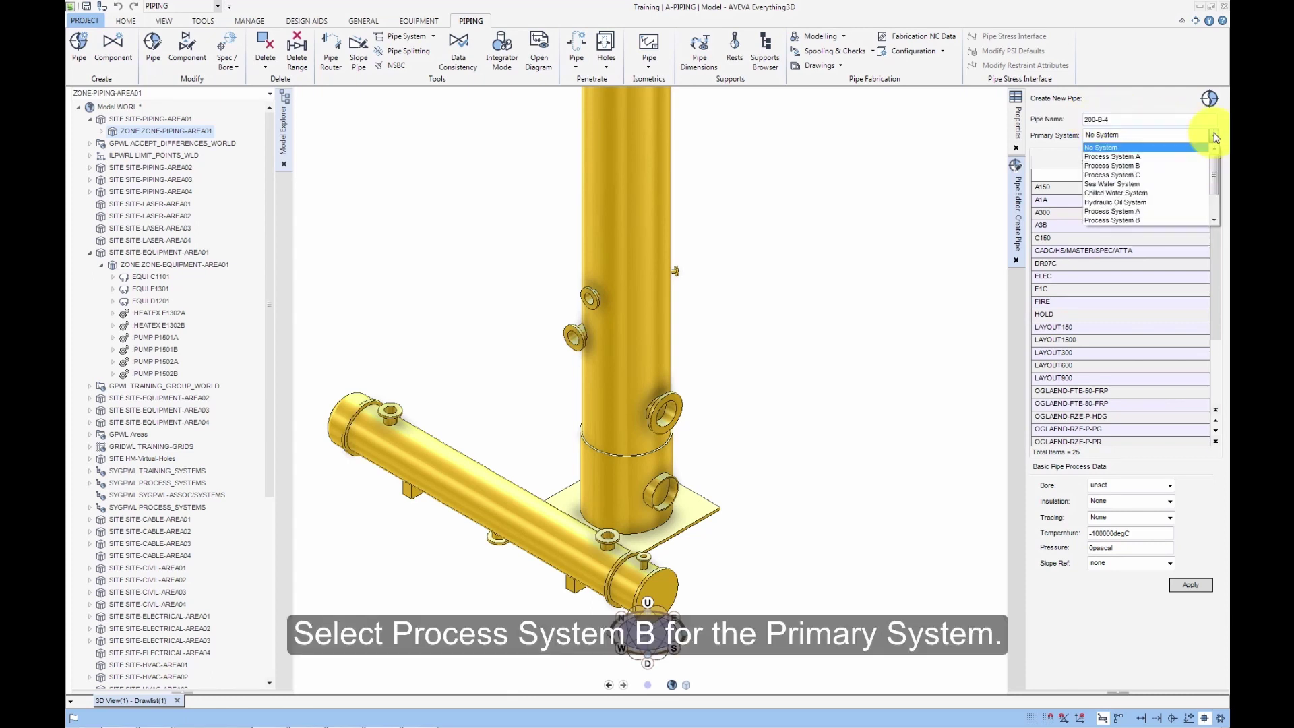
left_click(1137, 166)
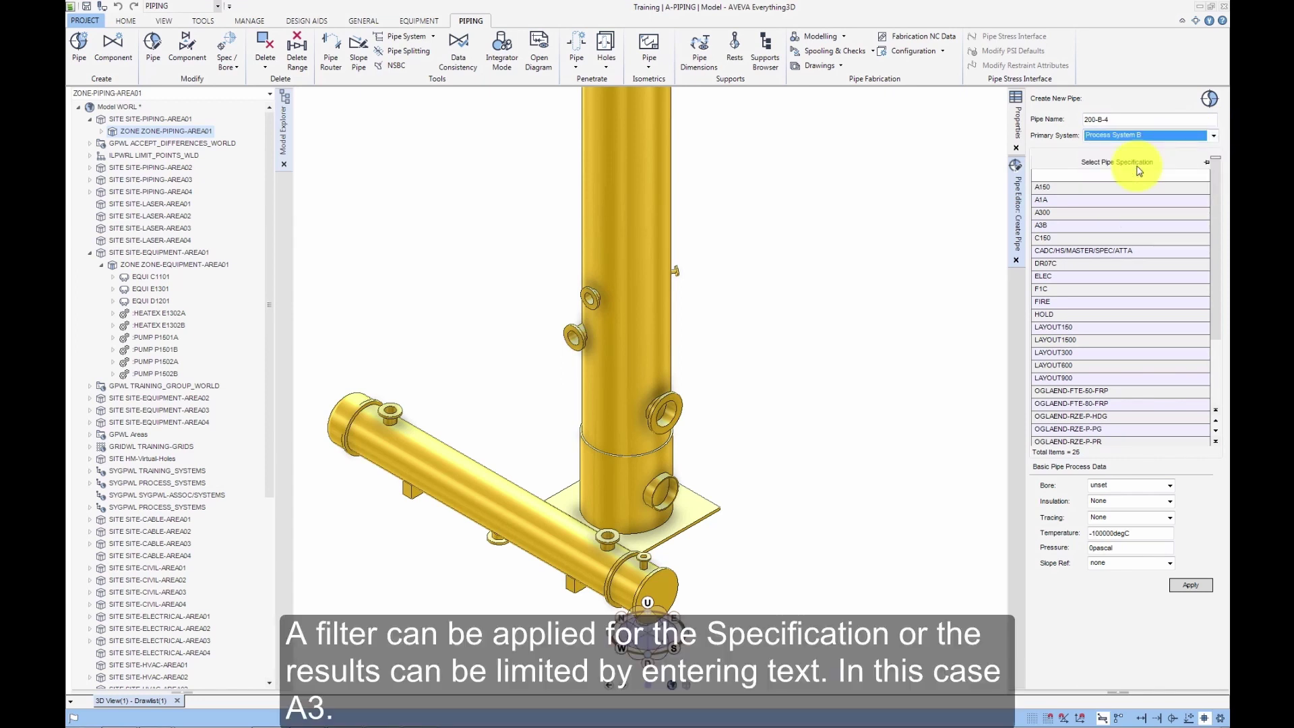
Step: Filter the pipe specification list by A3 and choose A3B
left_click(1133, 176)
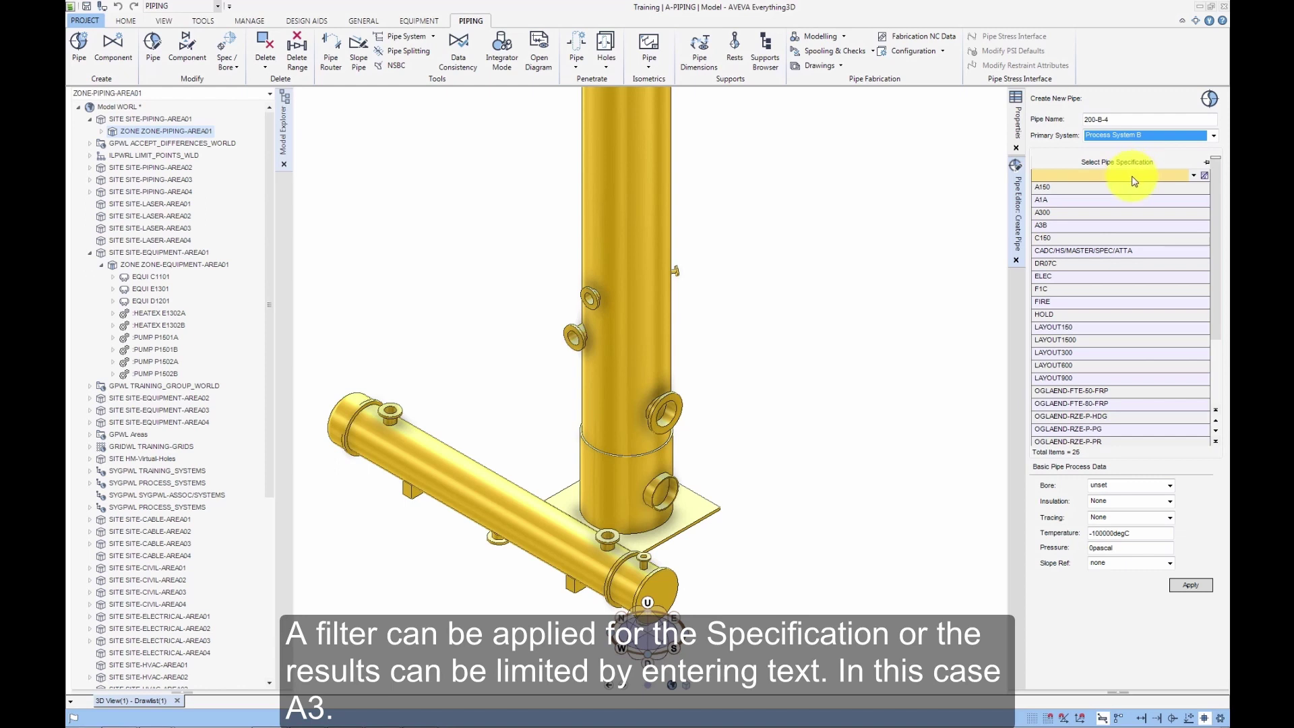
left_click(1193, 177)
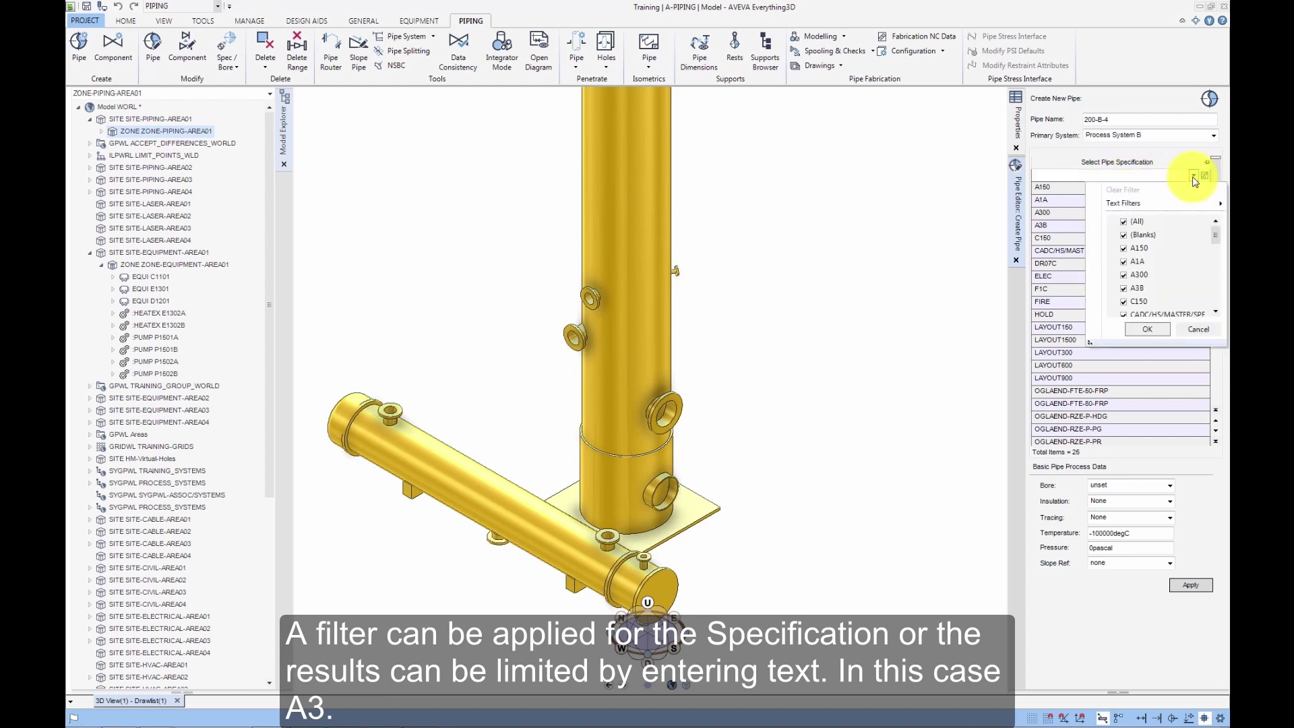
mouse_move(1215, 243)
left_mouse_down()
mouse_move(1214, 309)
mouse_move(1214, 238)
left_mouse_up()
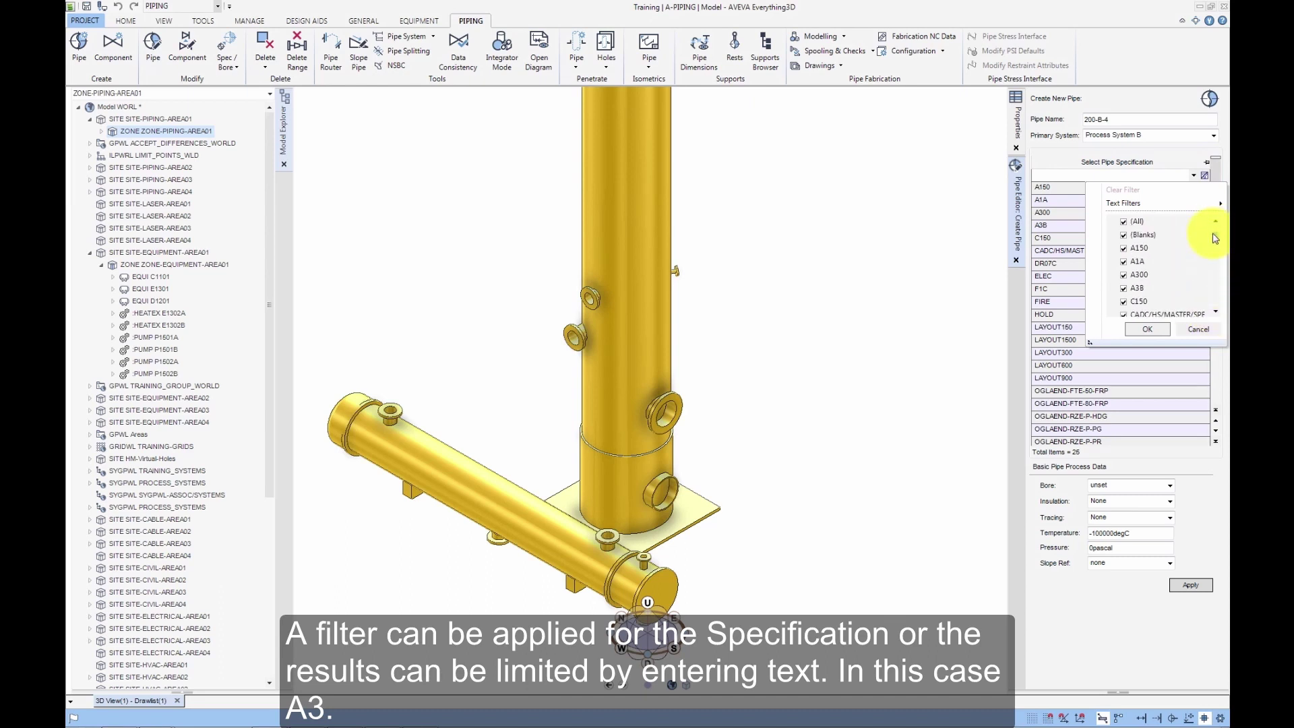
left_click(1198, 329)
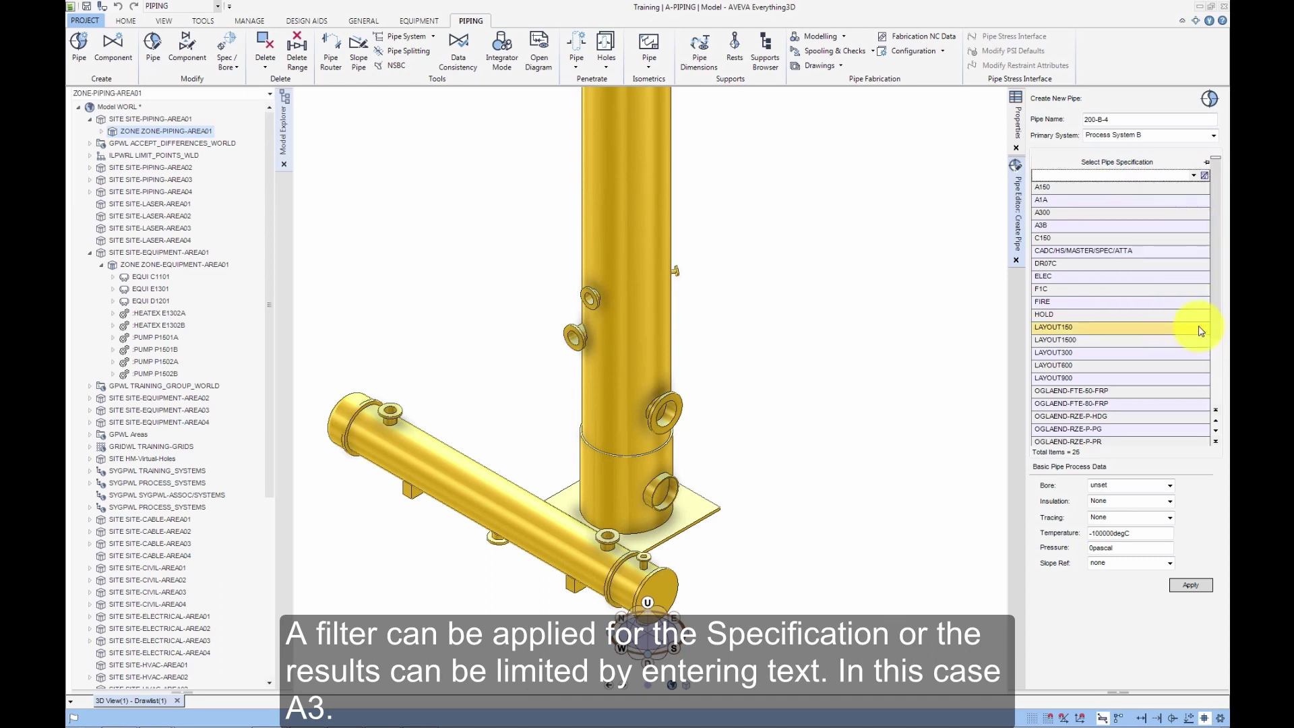
left_click(1084, 177)
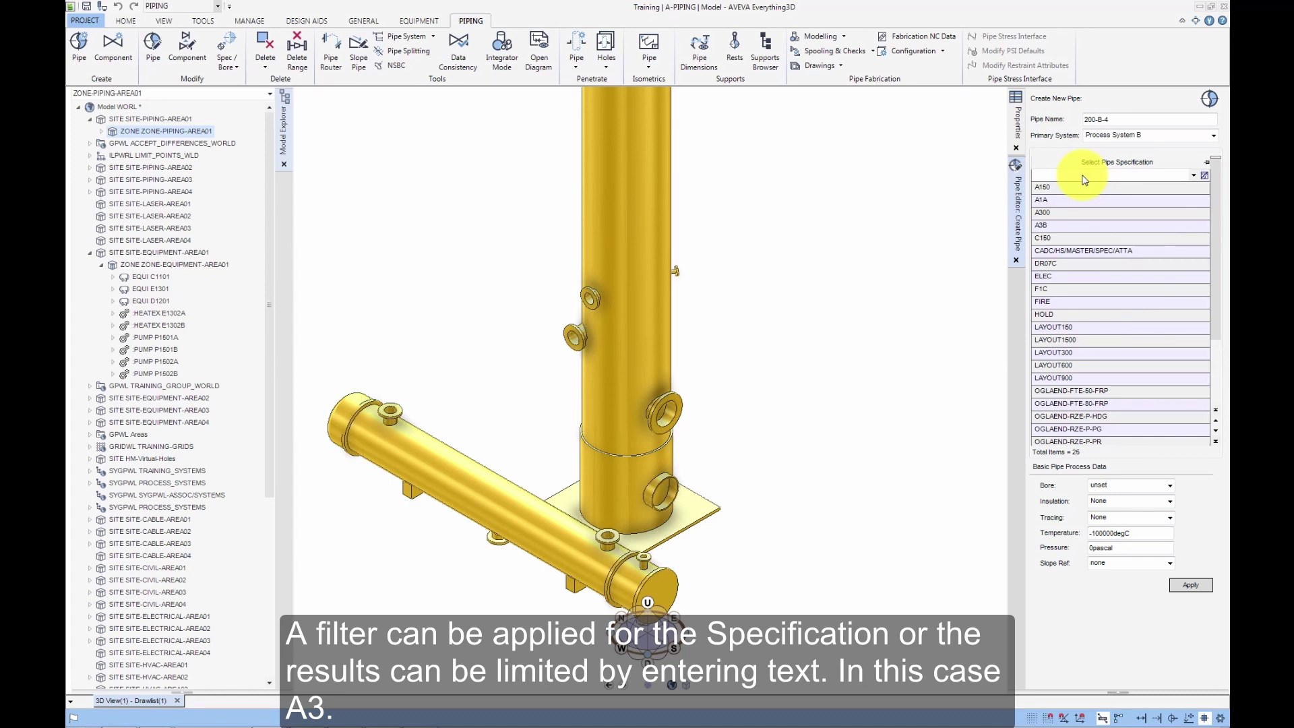
type("A3")
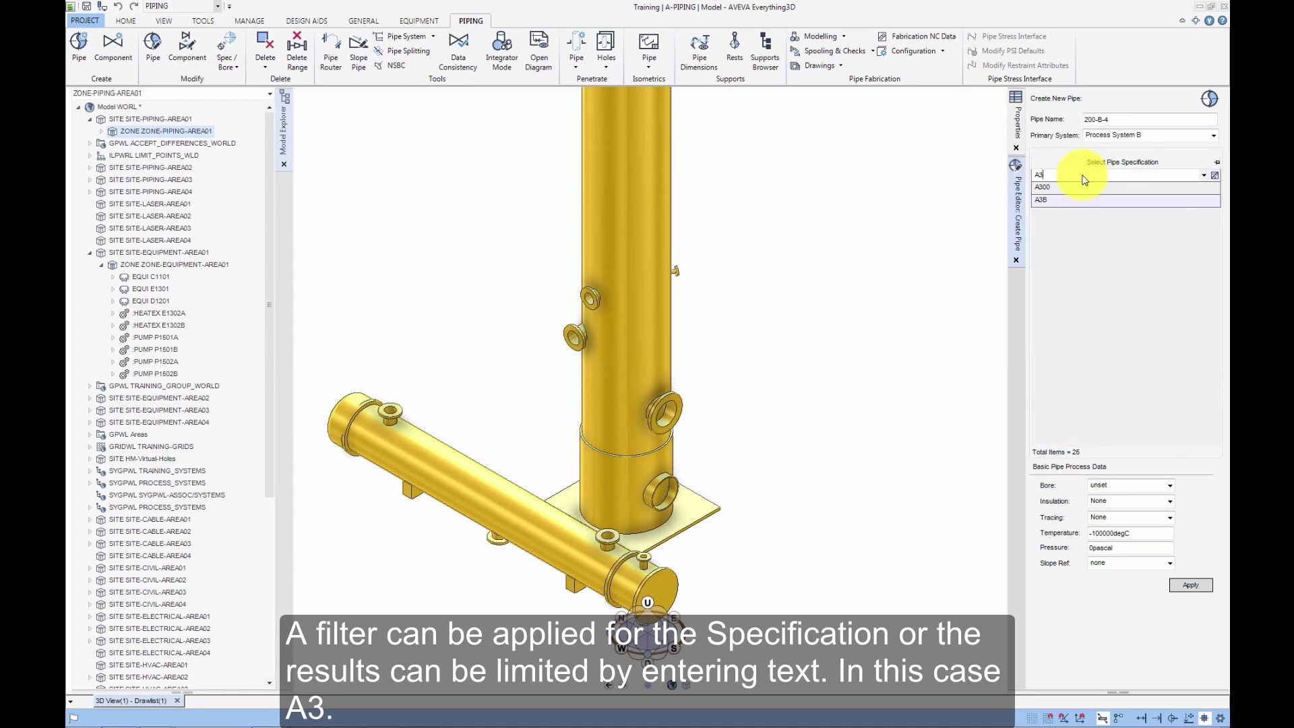
left_click(1048, 201)
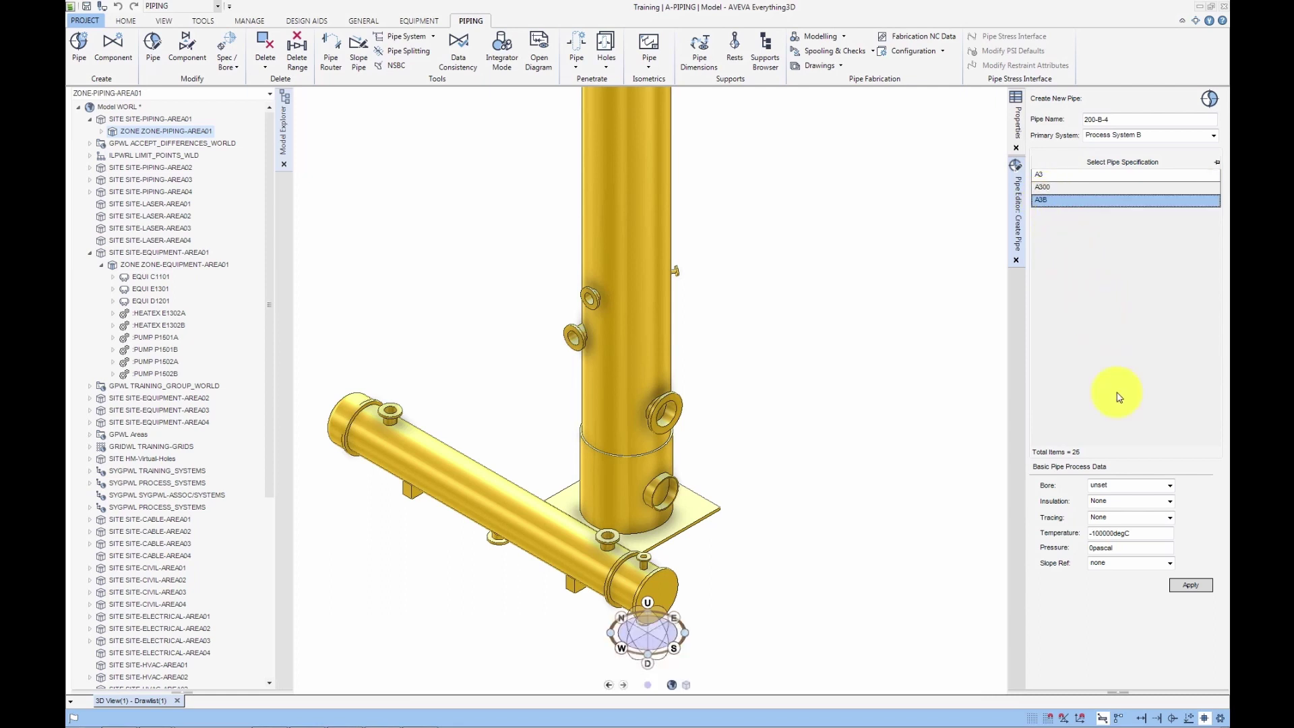
left_click(1170, 485)
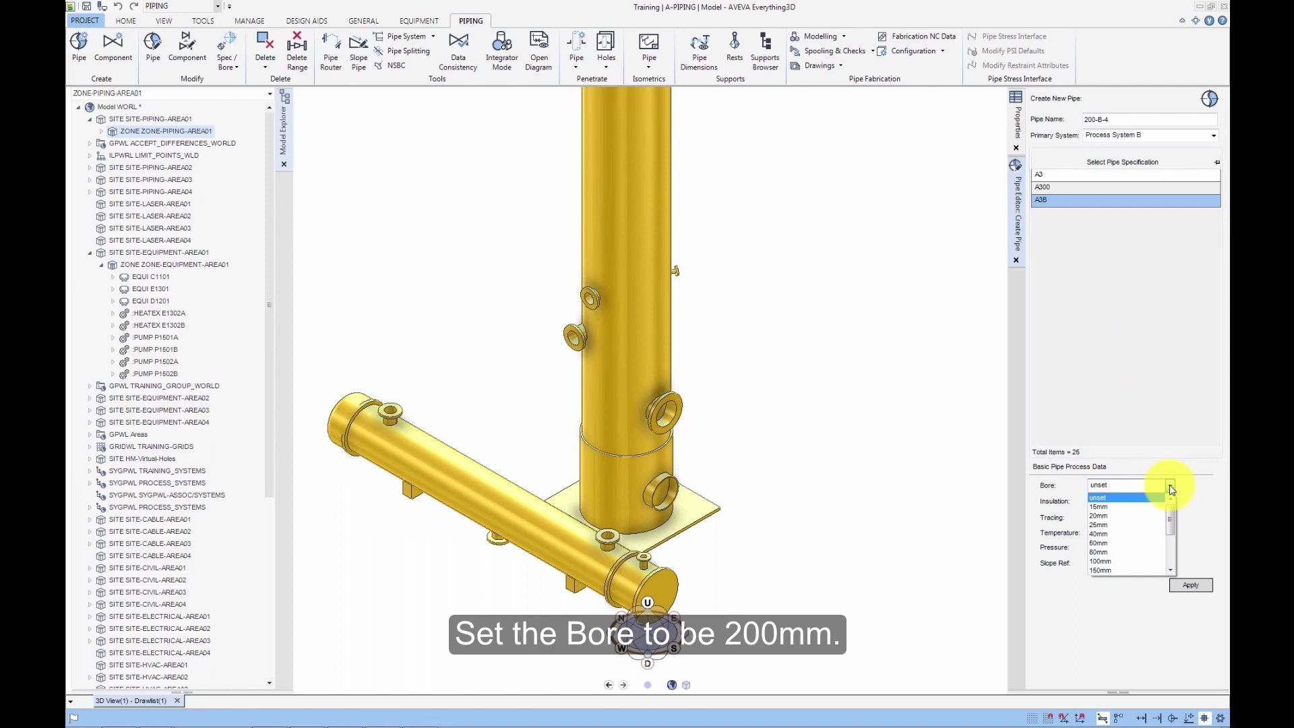
Step: Set a 200mm bore and 50degC temperature, then apply to create pipe 200-B-4
left_click_drag(1171, 518, 1172, 554)
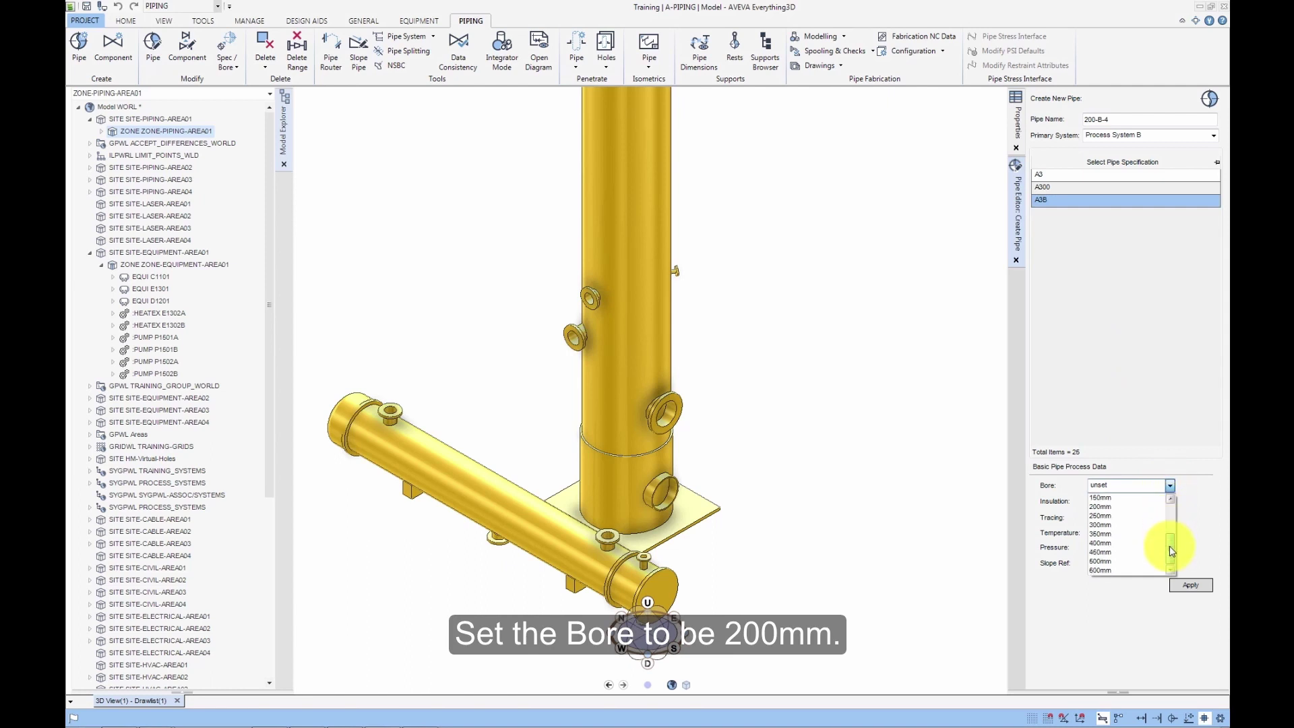
left_click(1106, 507)
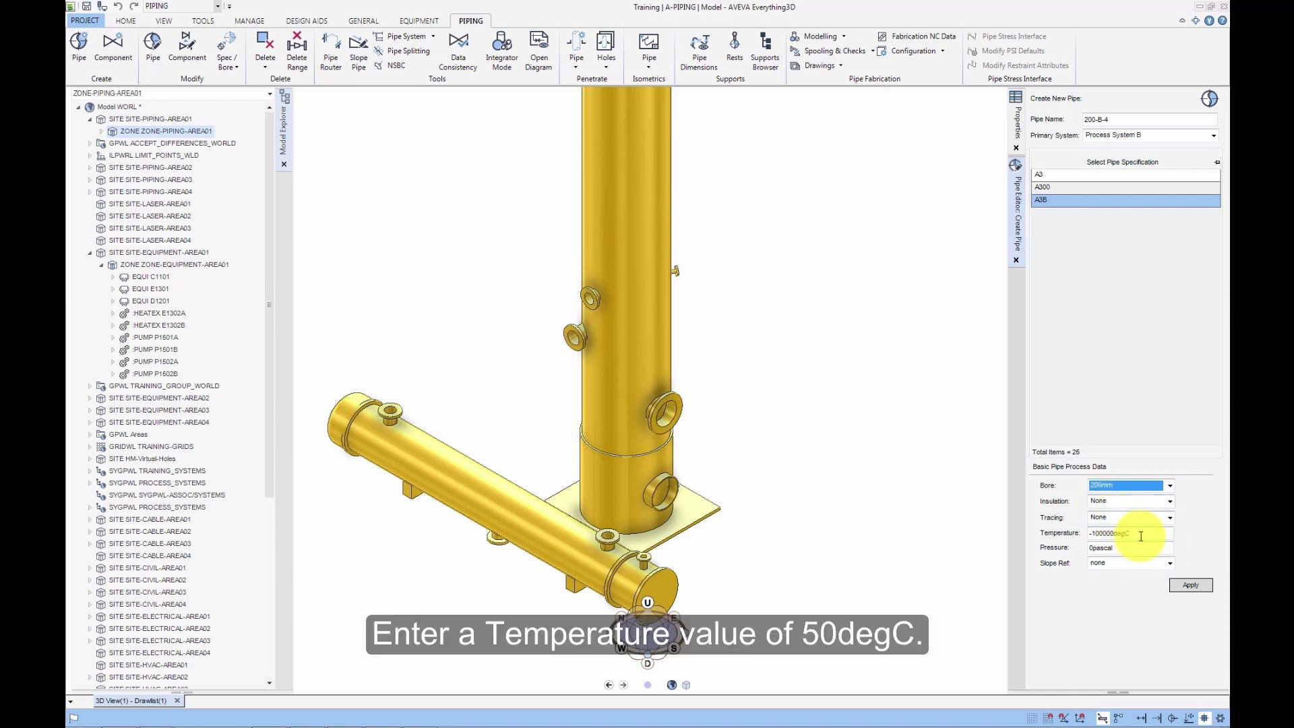
left_click_drag(1149, 532, 1063, 534)
type("5")
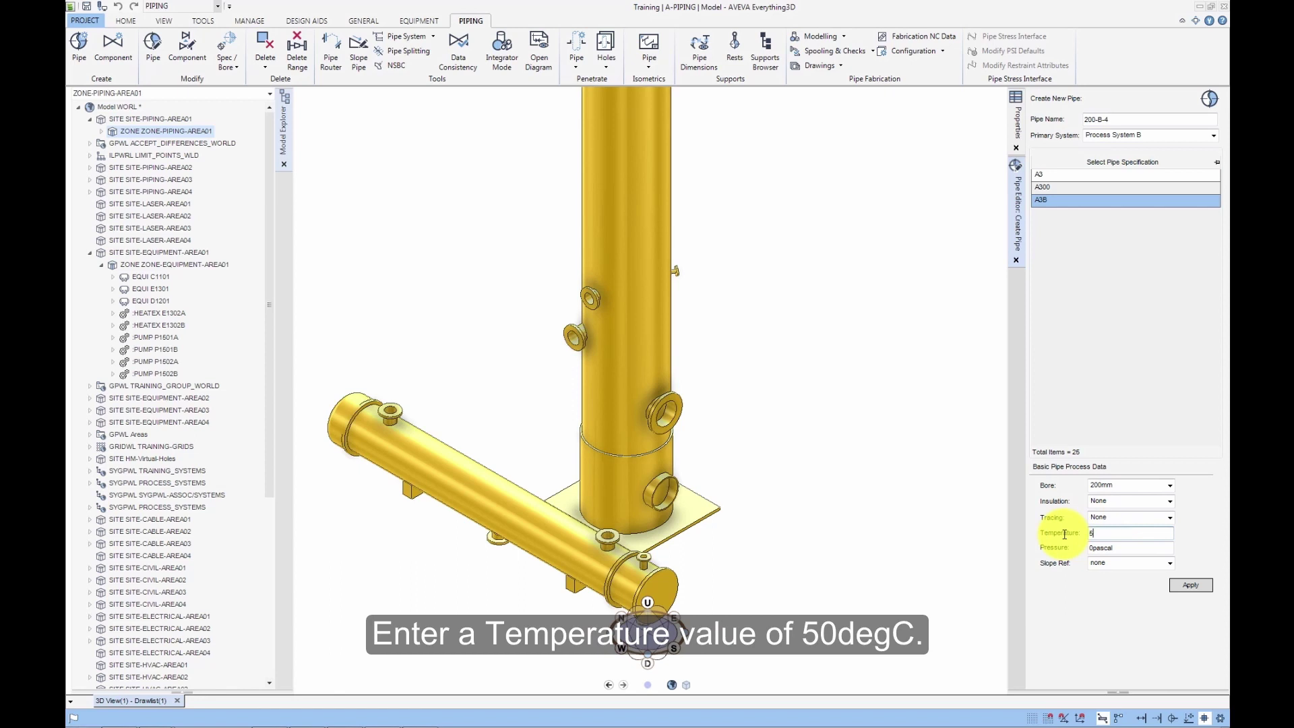
type("0degC")
key("Tab")
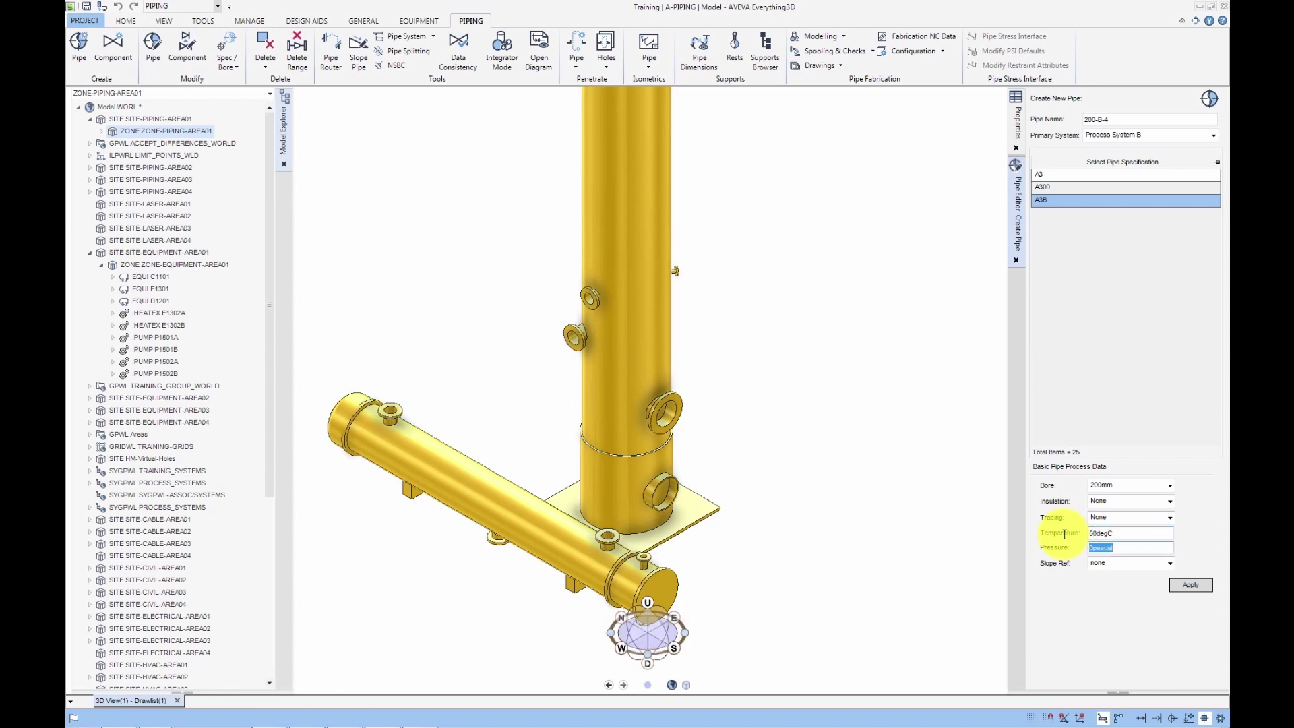
left_click(1193, 588)
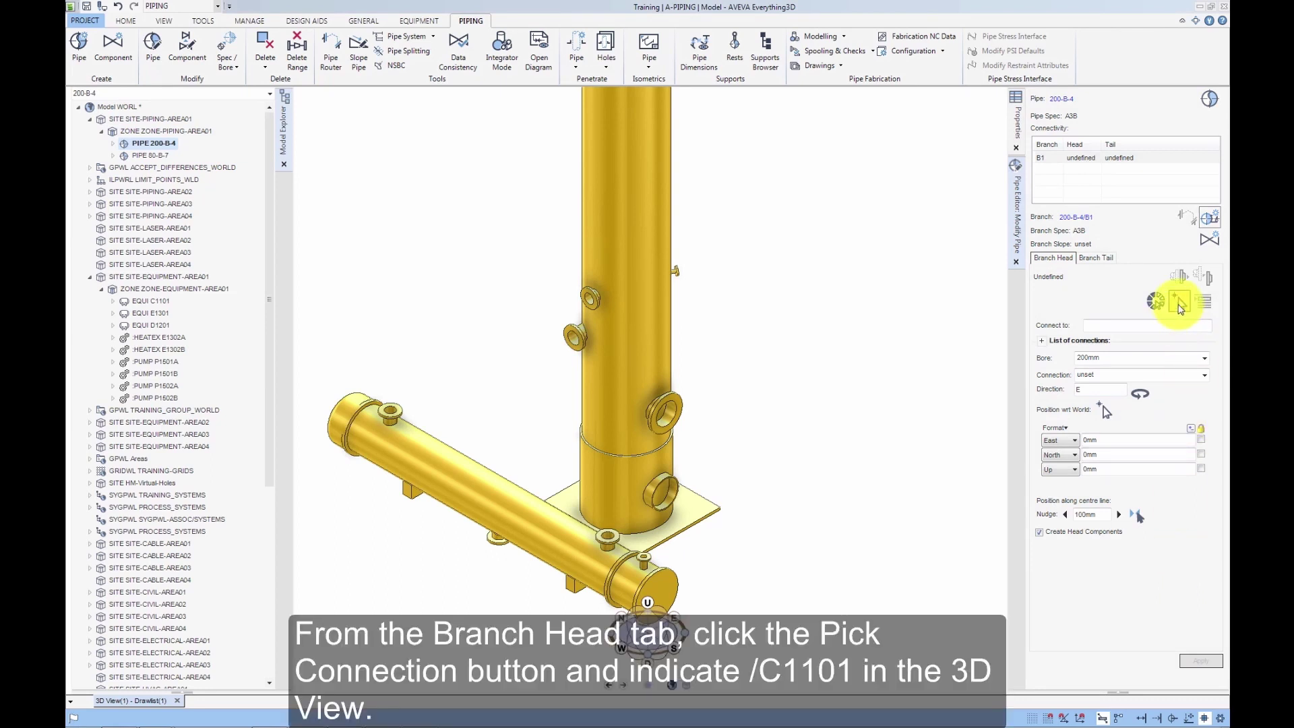
Step: Connect branch B1's head to nozzle /C1101/N3 without creating head components
left_click(1180, 308)
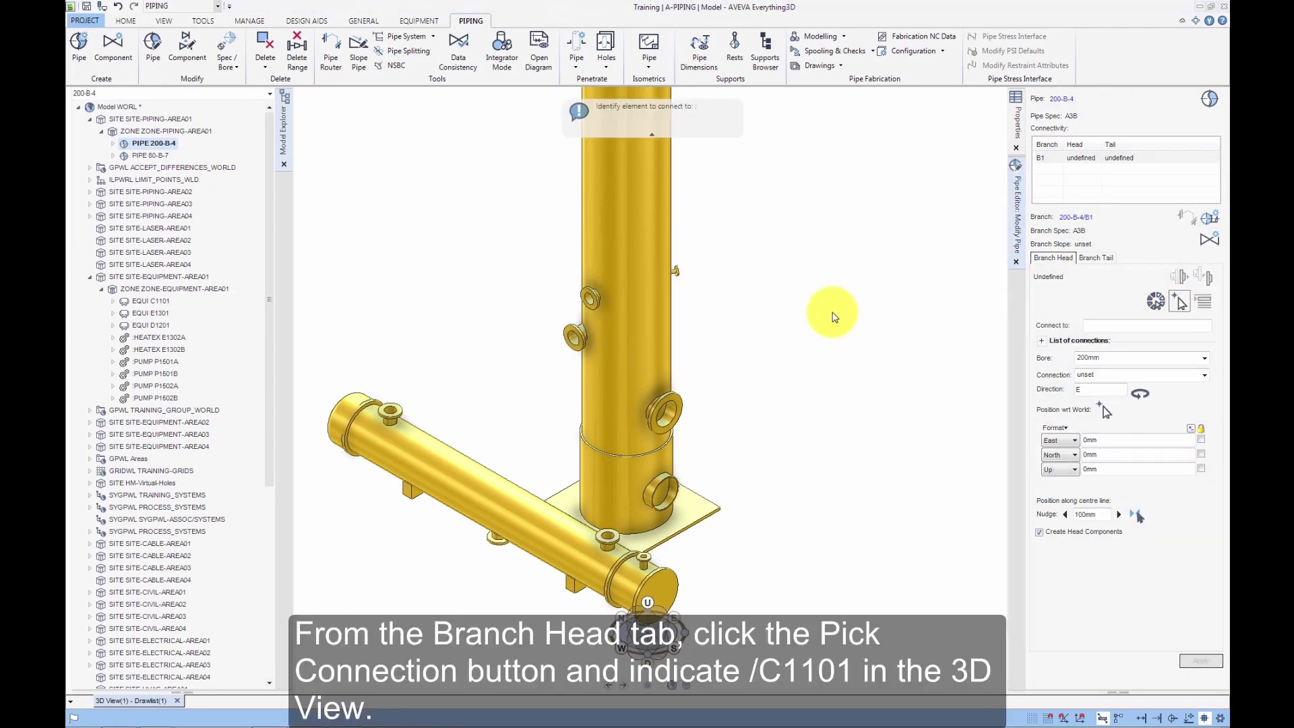
left_click(643, 321)
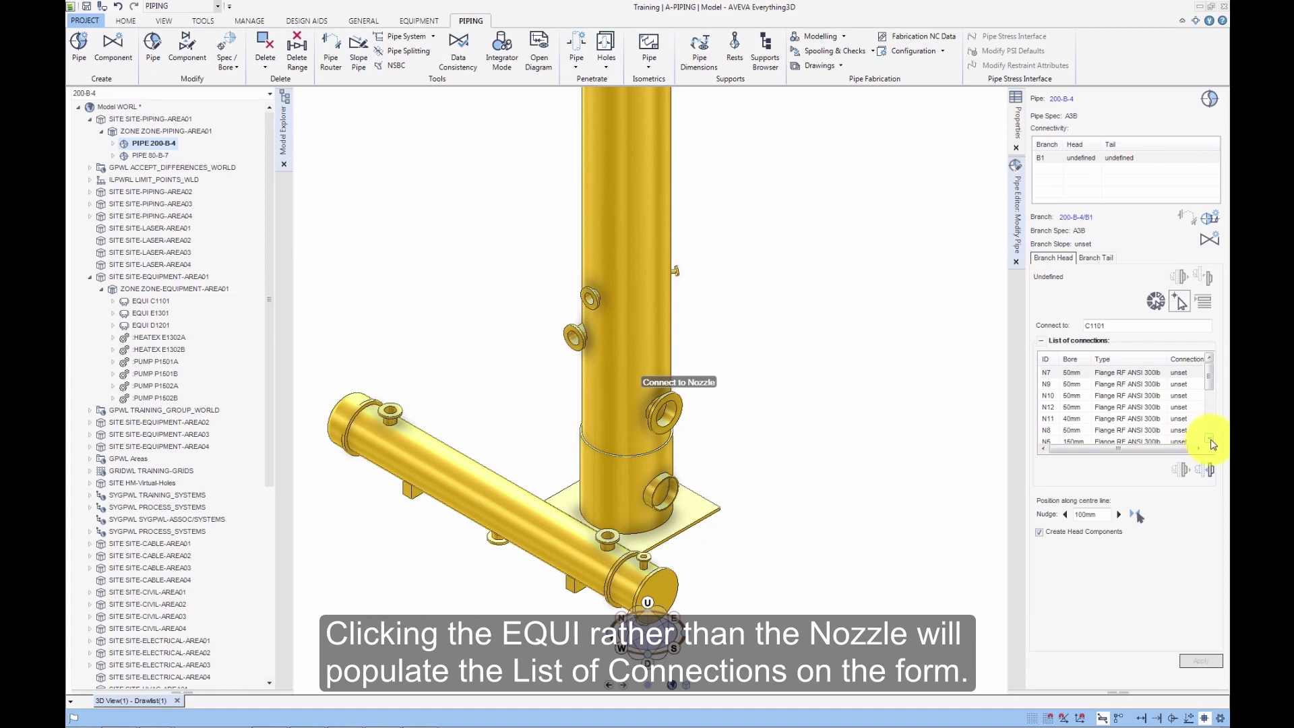
scroll(1212, 442, "down", 1)
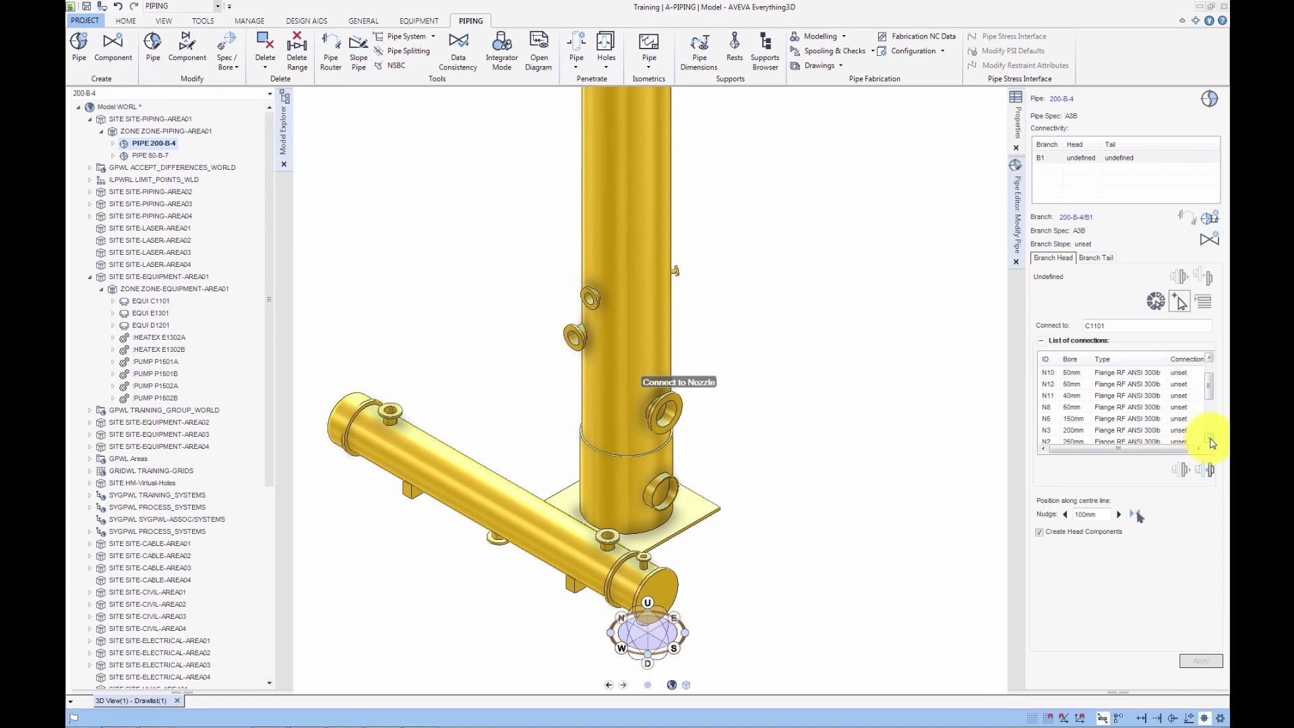
left_click(1049, 431)
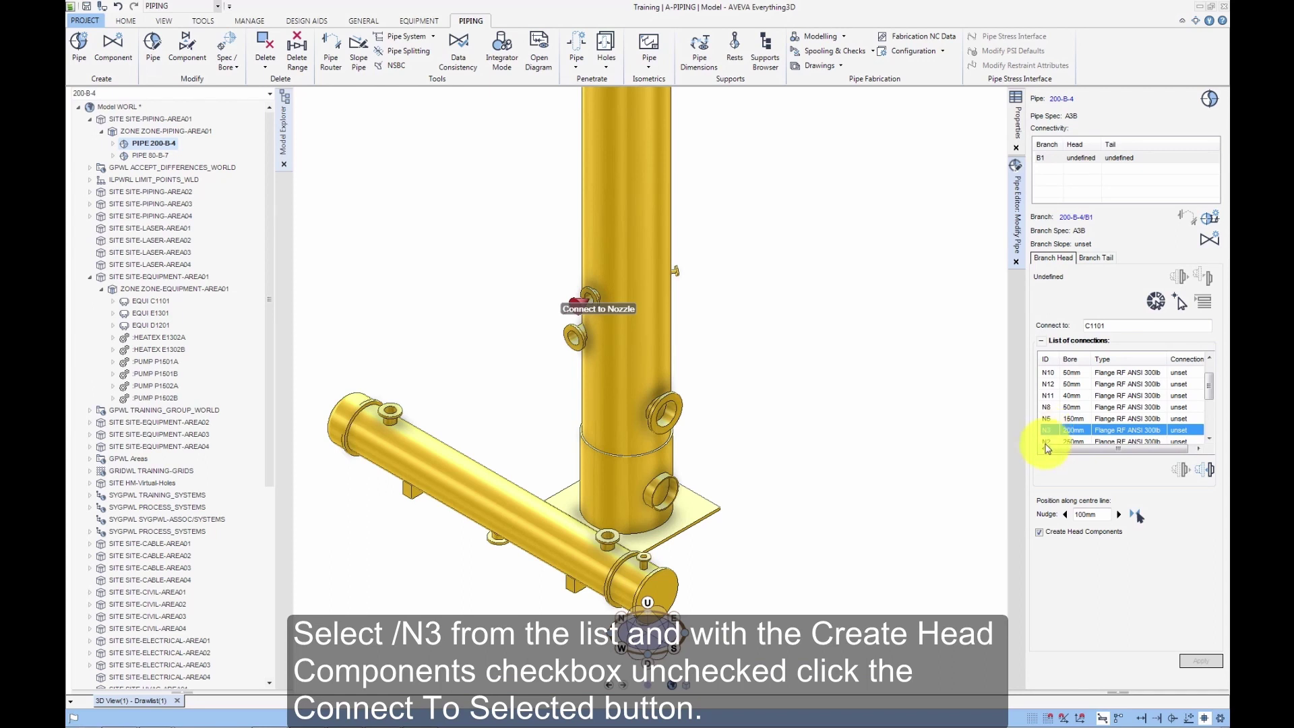
left_click(1040, 532)
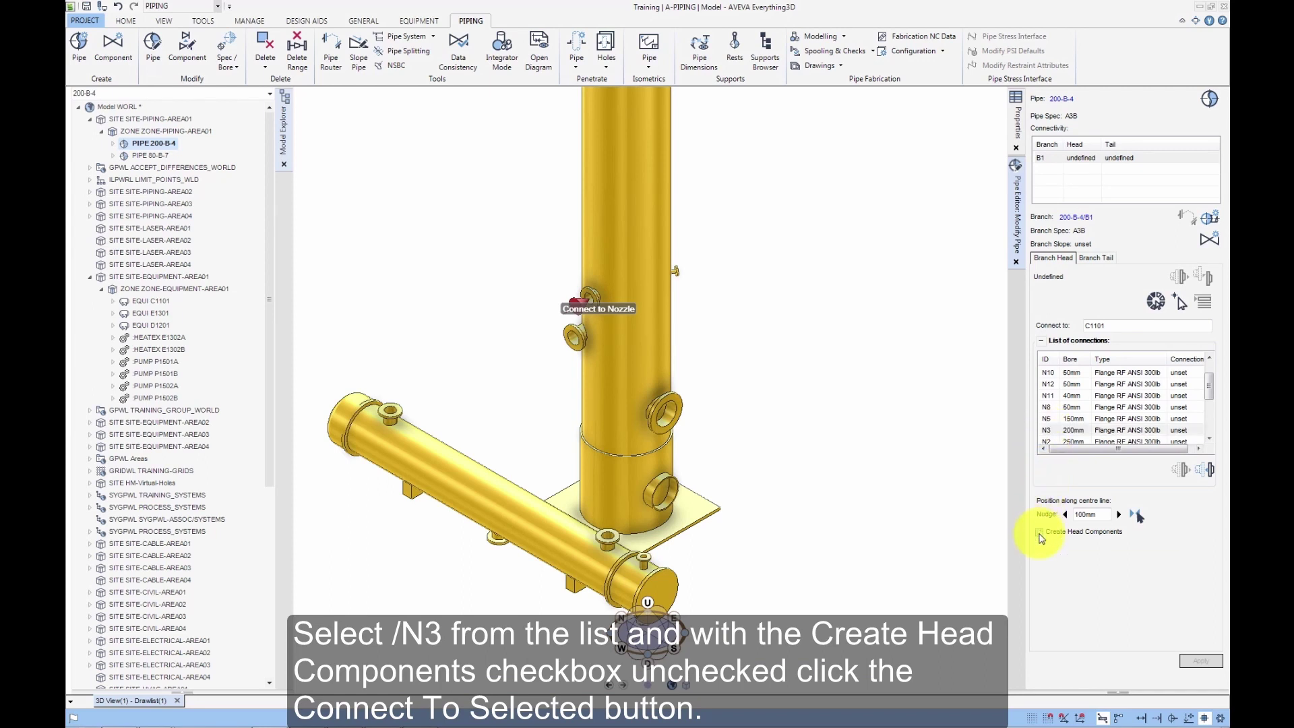
left_click(1206, 472)
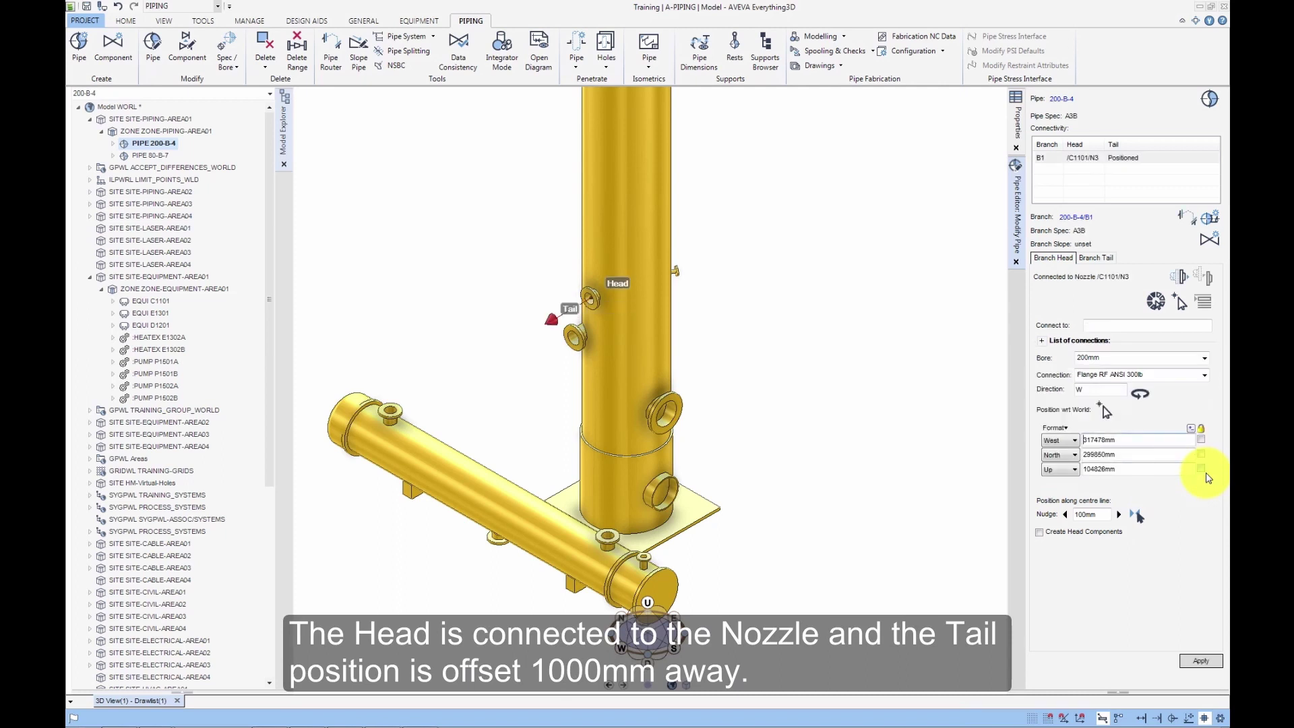
left_click(1094, 258)
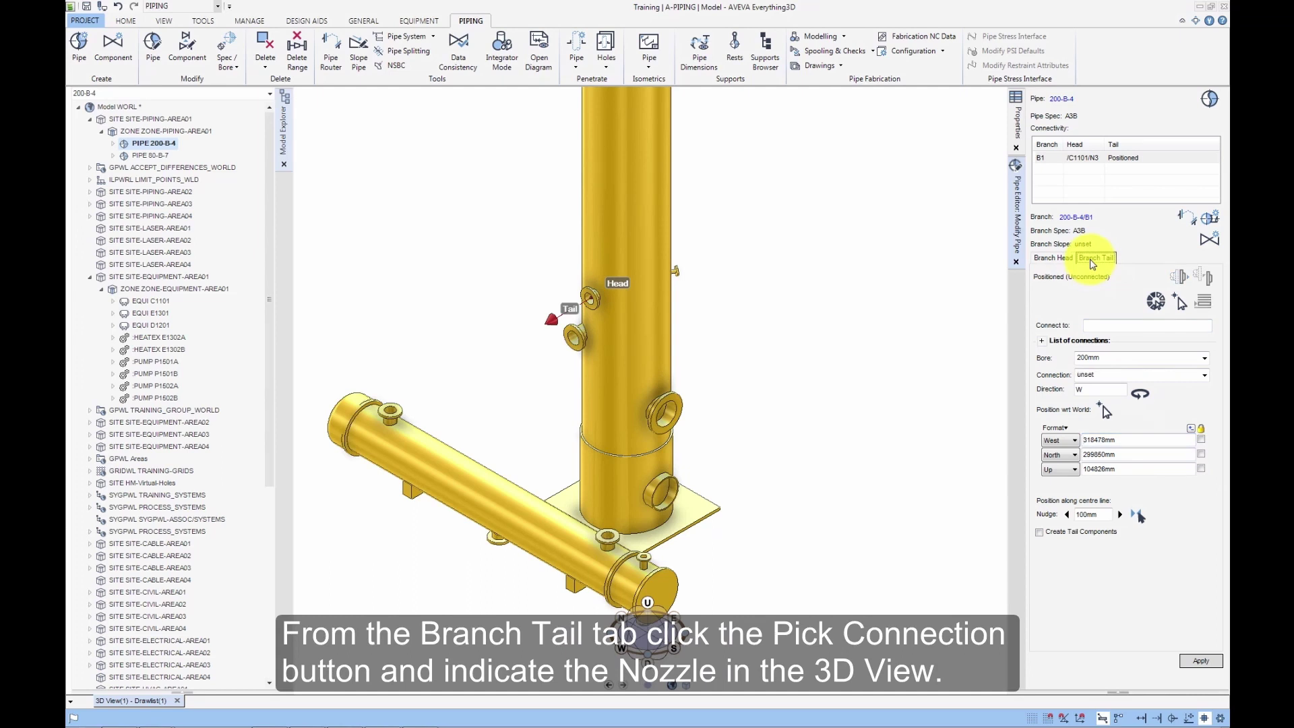
Step: Connect the branch tail to nozzle /E1301/N1 and drag pump P1502B into the 3D view
left_click(1179, 302)
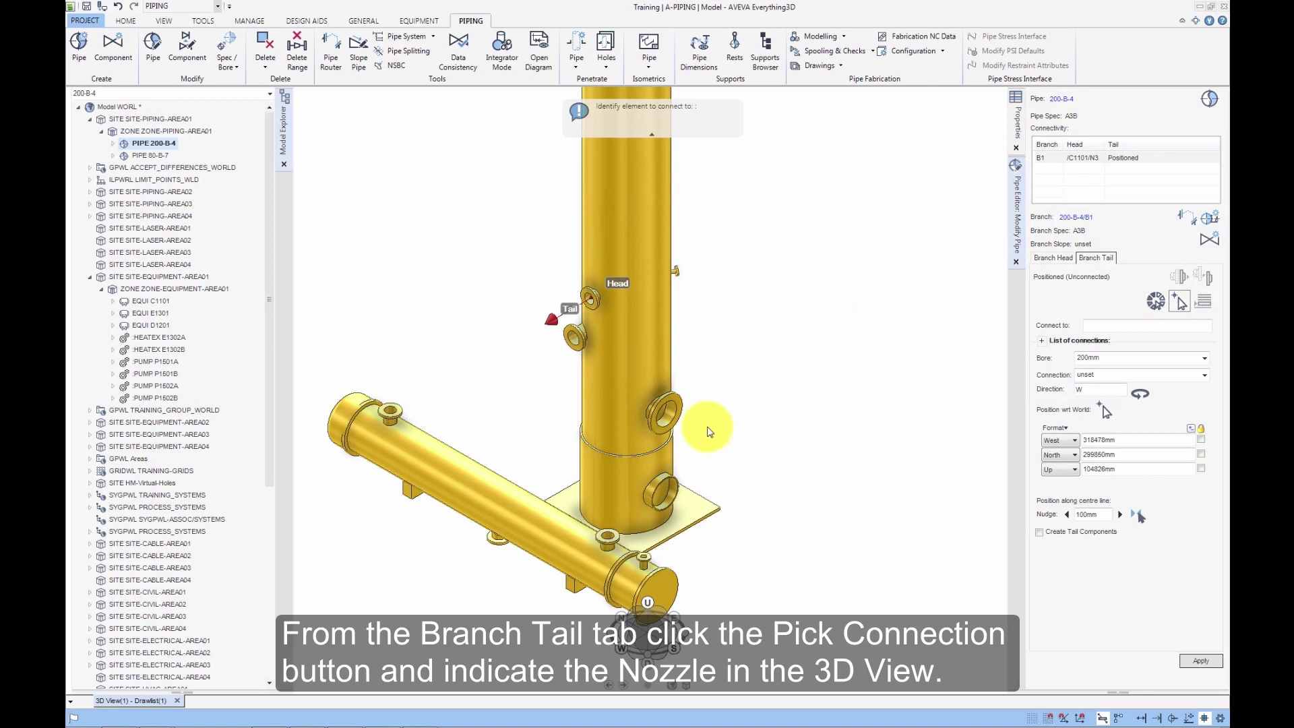
left_click(495, 541)
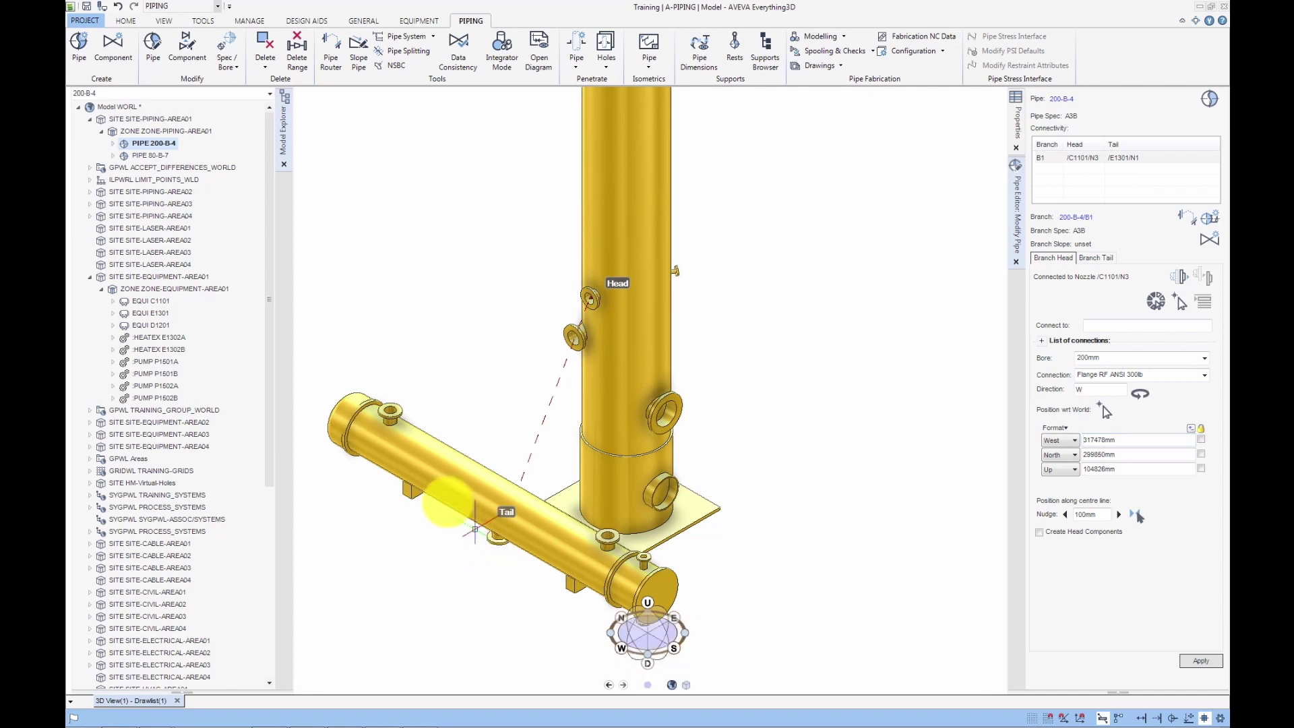
left_click(173, 399)
left_click_drag(171, 399, 509, 405)
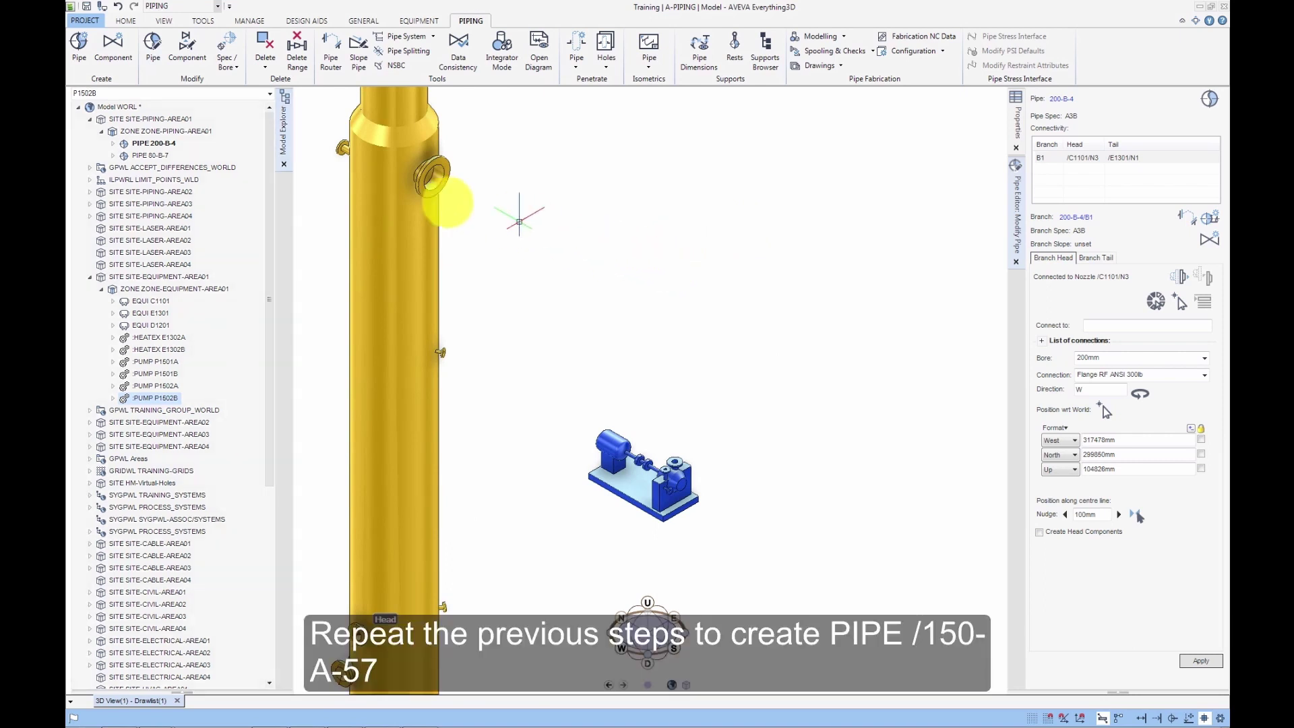
Step: Start a new pipe 150-A-57 in ZONE-PIPING-AREA01 with Process System A
left_click(178, 132)
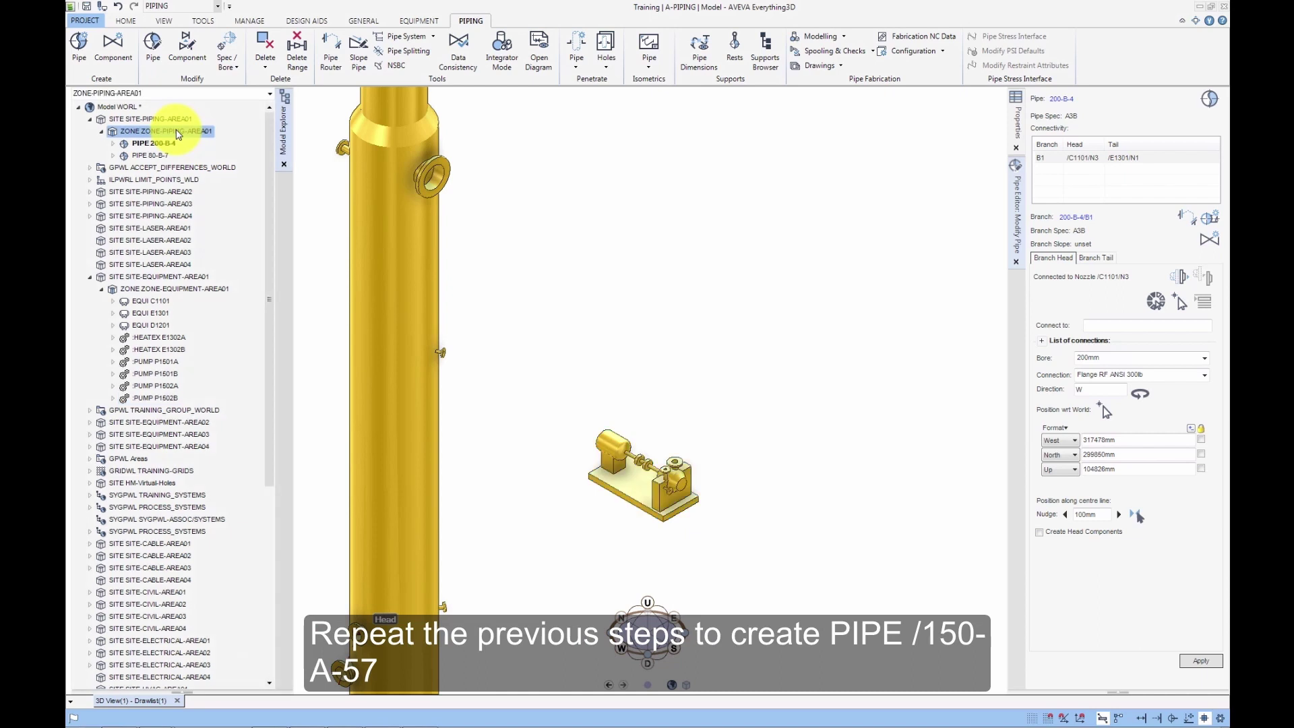
left_click(81, 51)
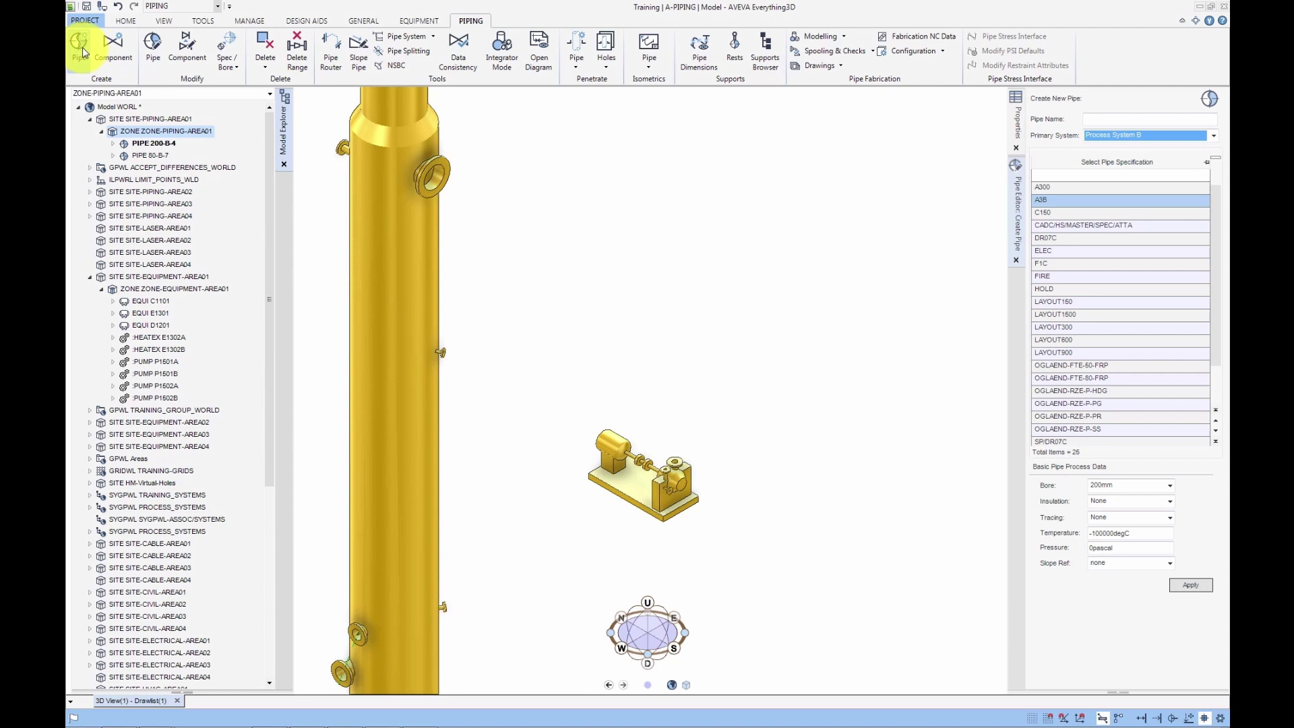
left_click(1106, 121)
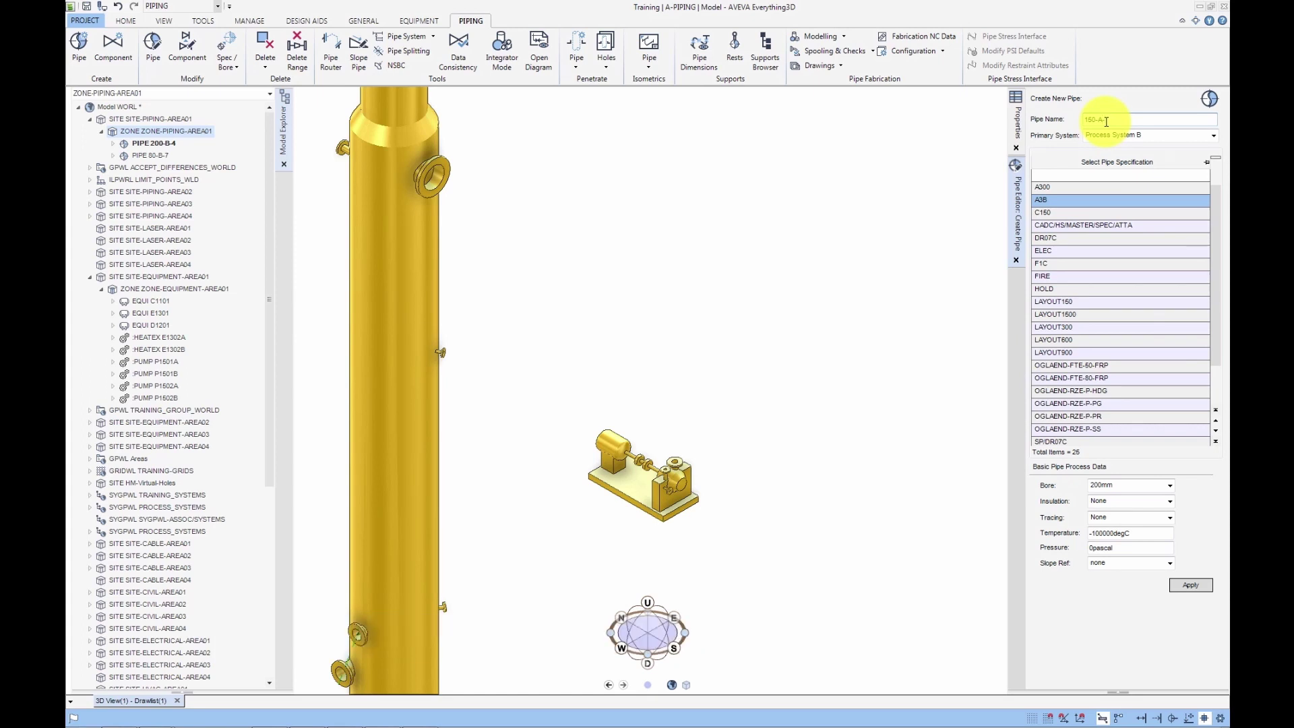
left_click(1214, 140)
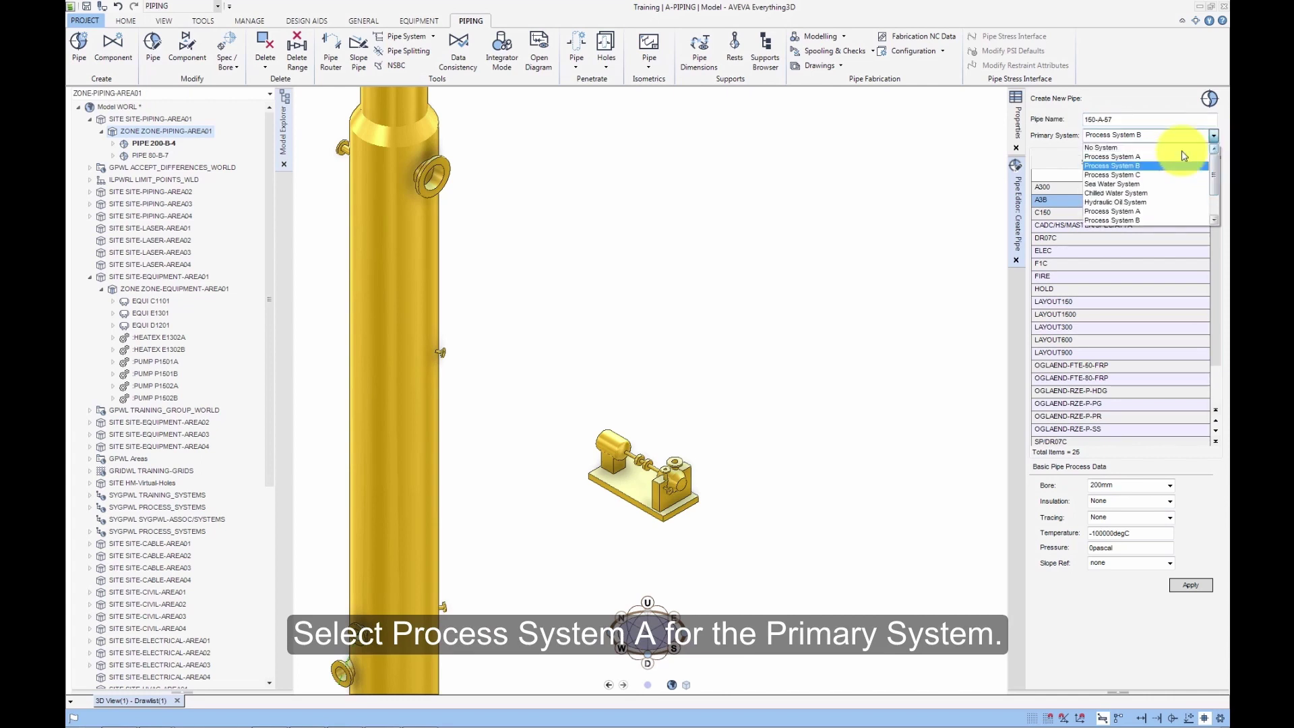
left_click(1137, 156)
Step: Filter specifications by A1, choose A1A, and set the bore to 150mm
left_click(1105, 176)
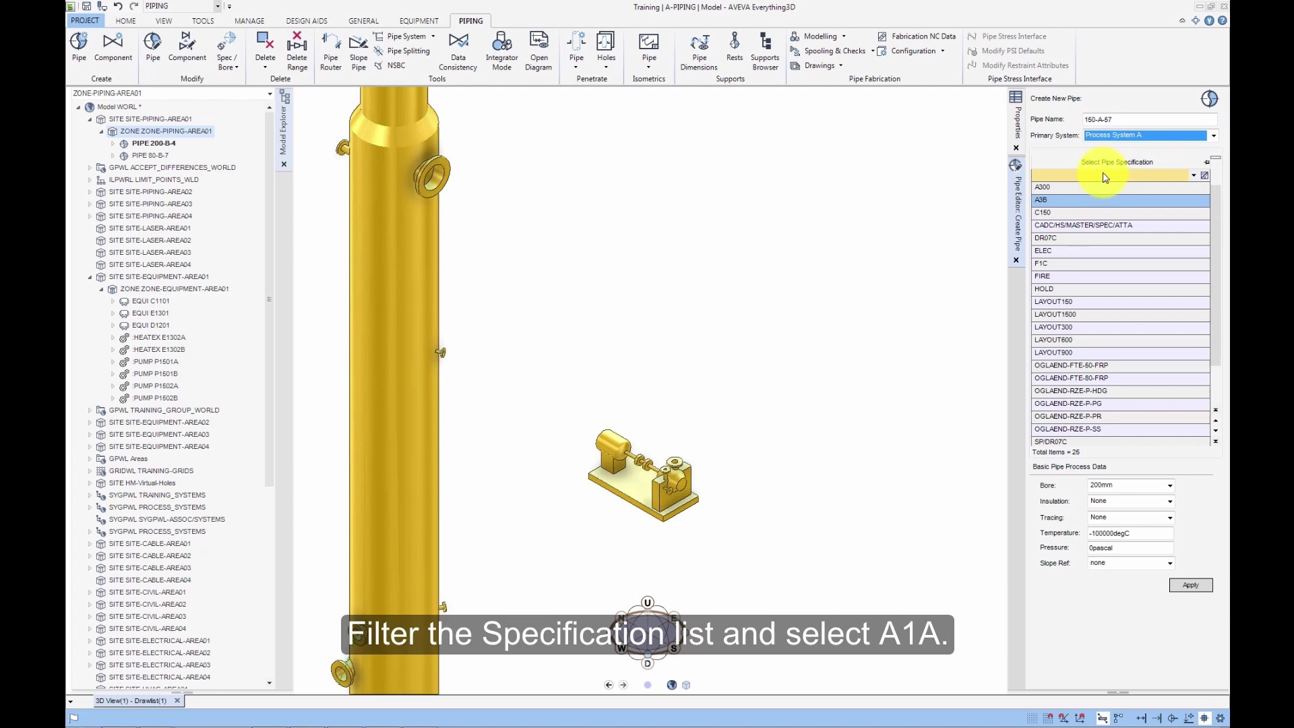
type("A1")
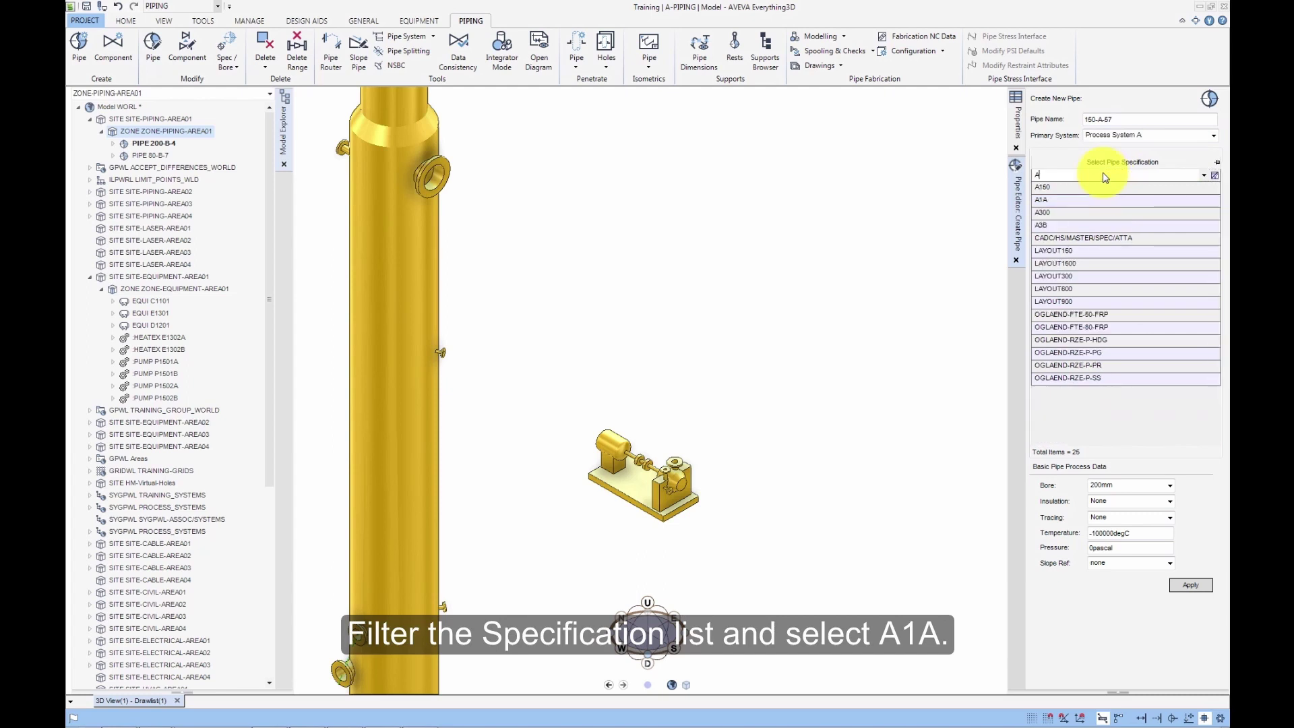
left_click(1050, 204)
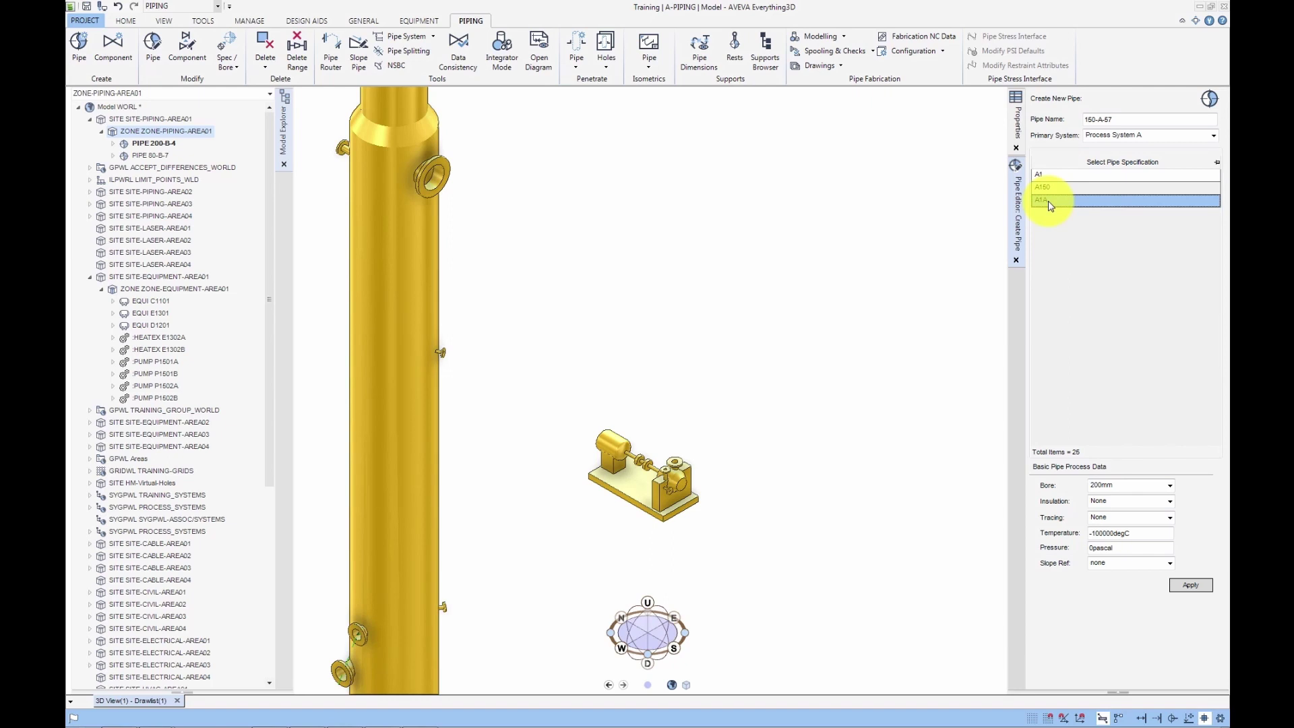
left_click(1174, 485)
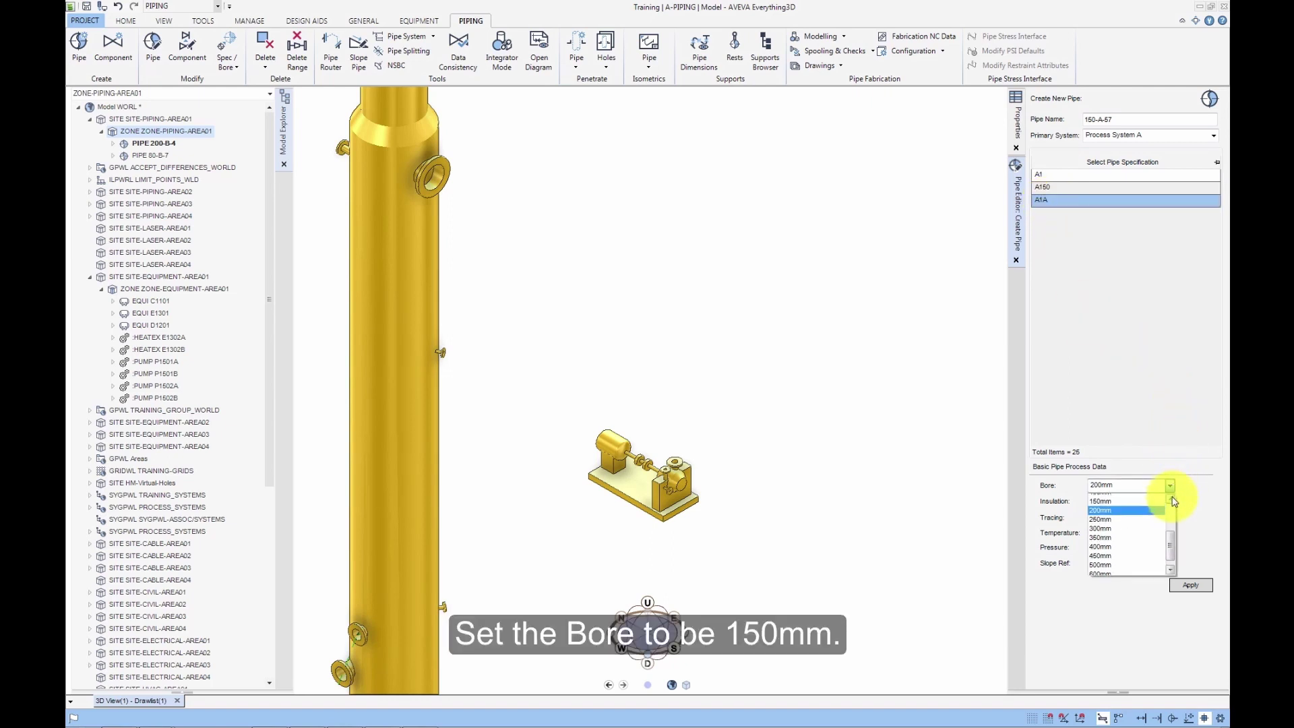
left_click(1096, 508)
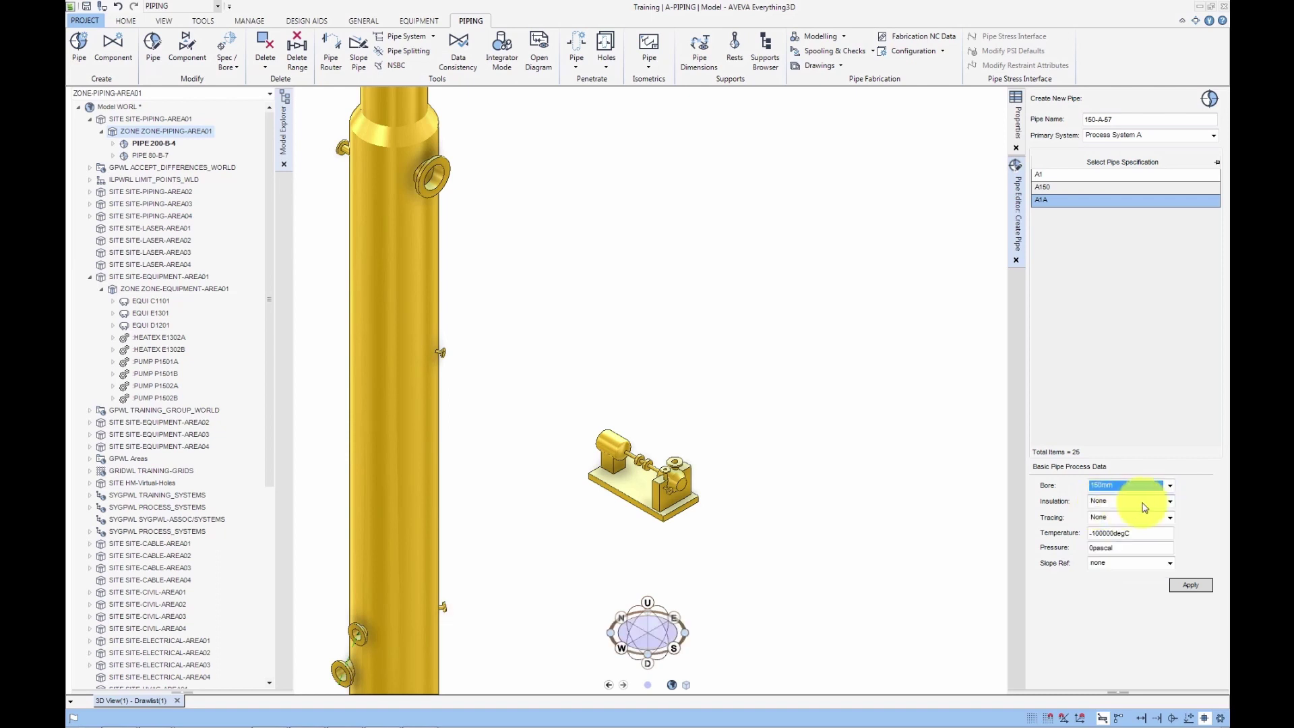
Step: Set insulation to 50mm_FibreGlass and temperature to 50degC
left_click(1170, 503)
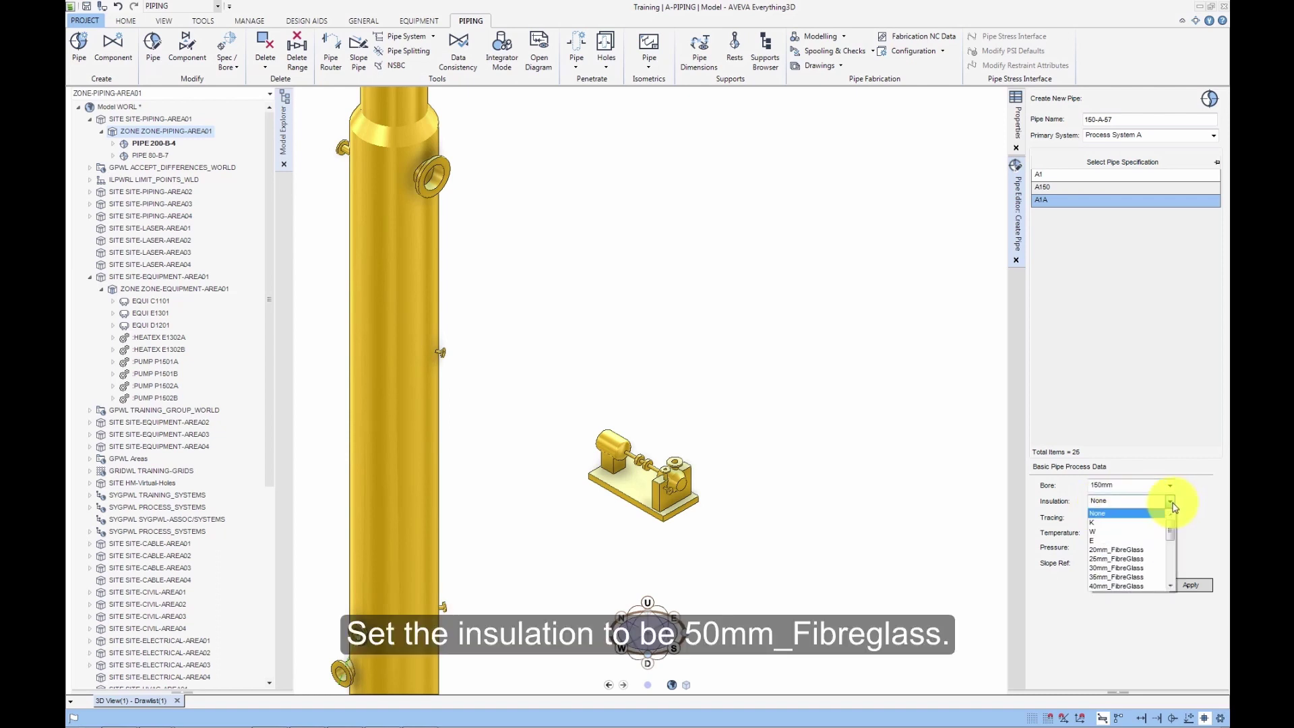
left_click(1171, 585)
left_click(1171, 586)
left_click(1147, 577)
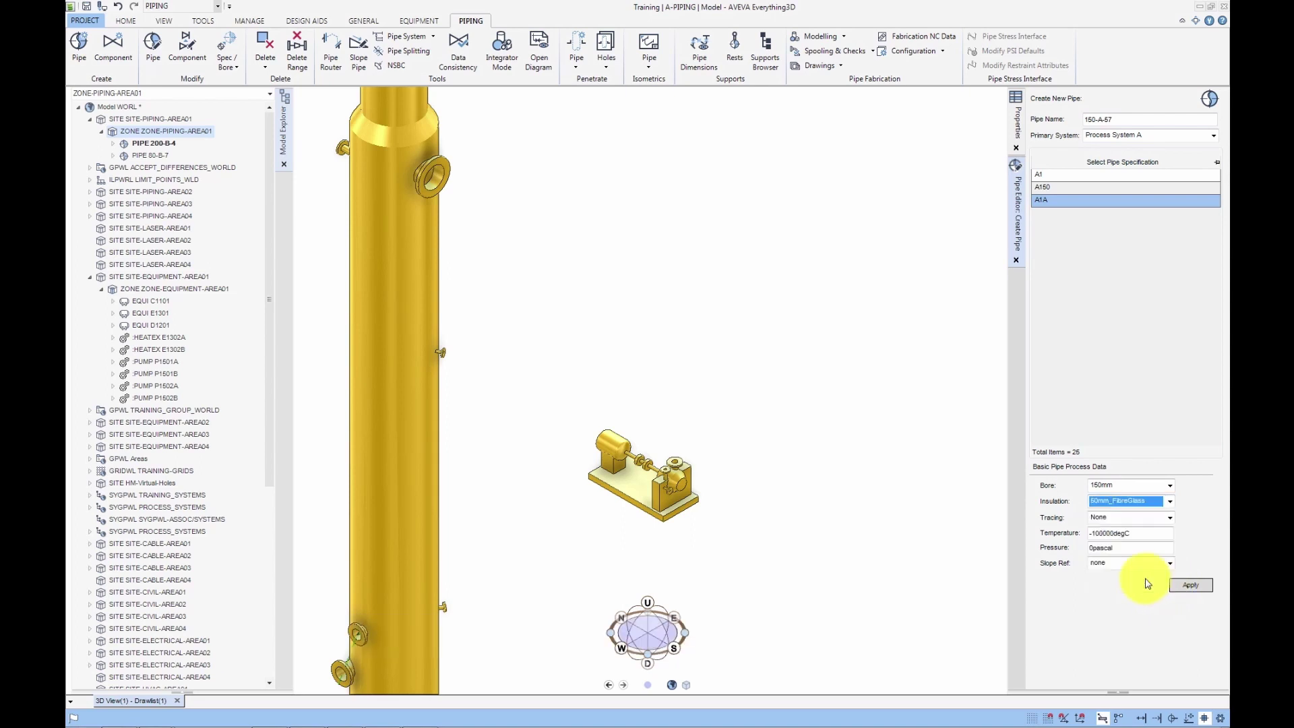
left_click(1097, 533)
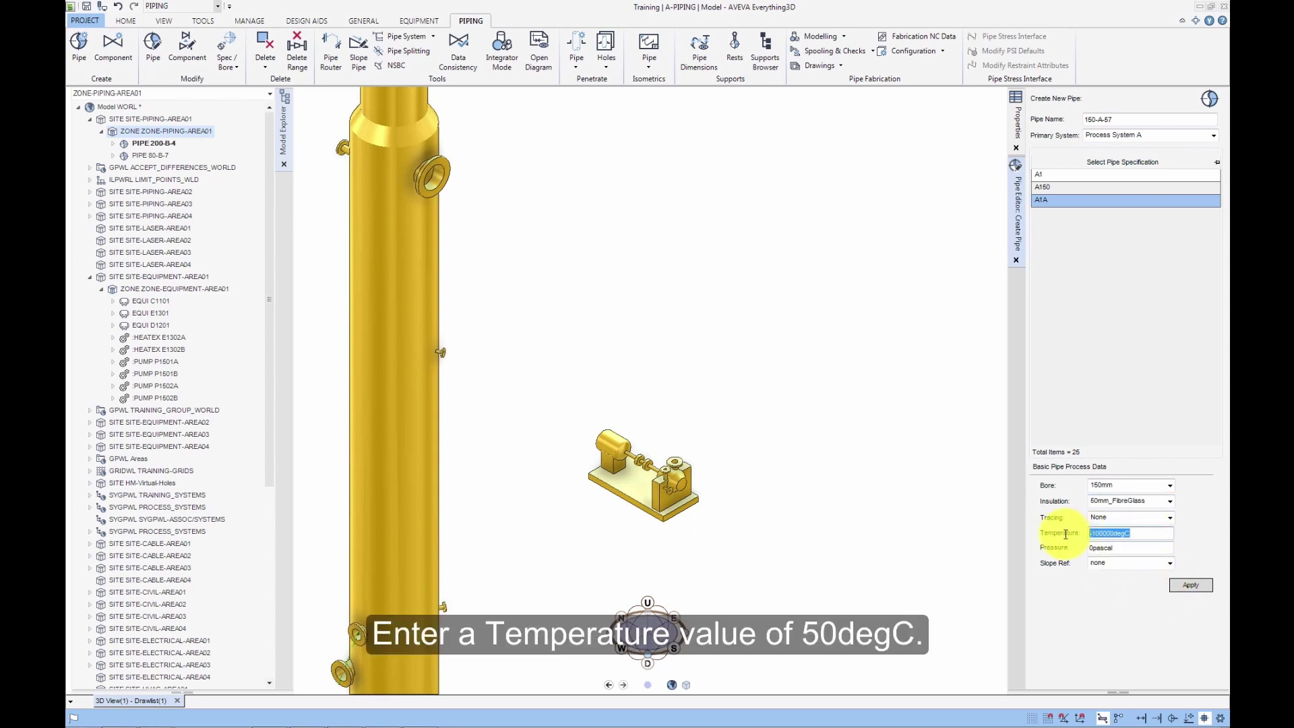
type("50degC")
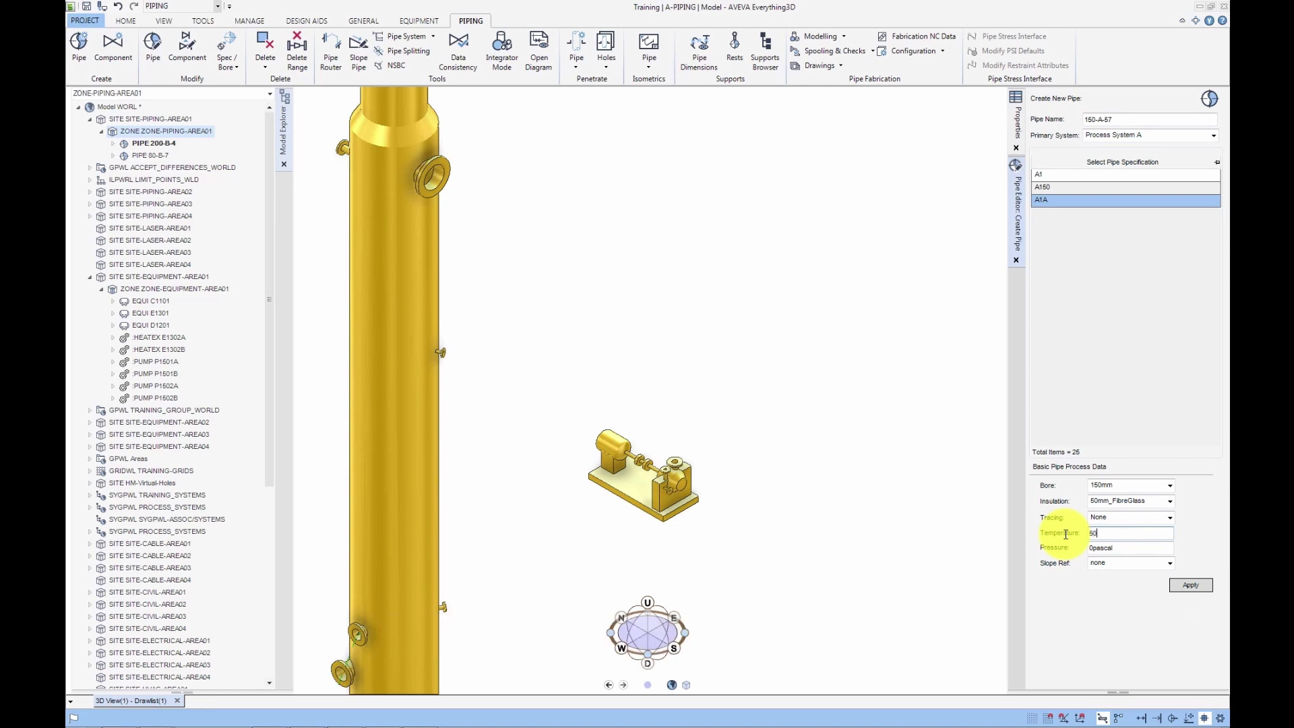
key("Tab")
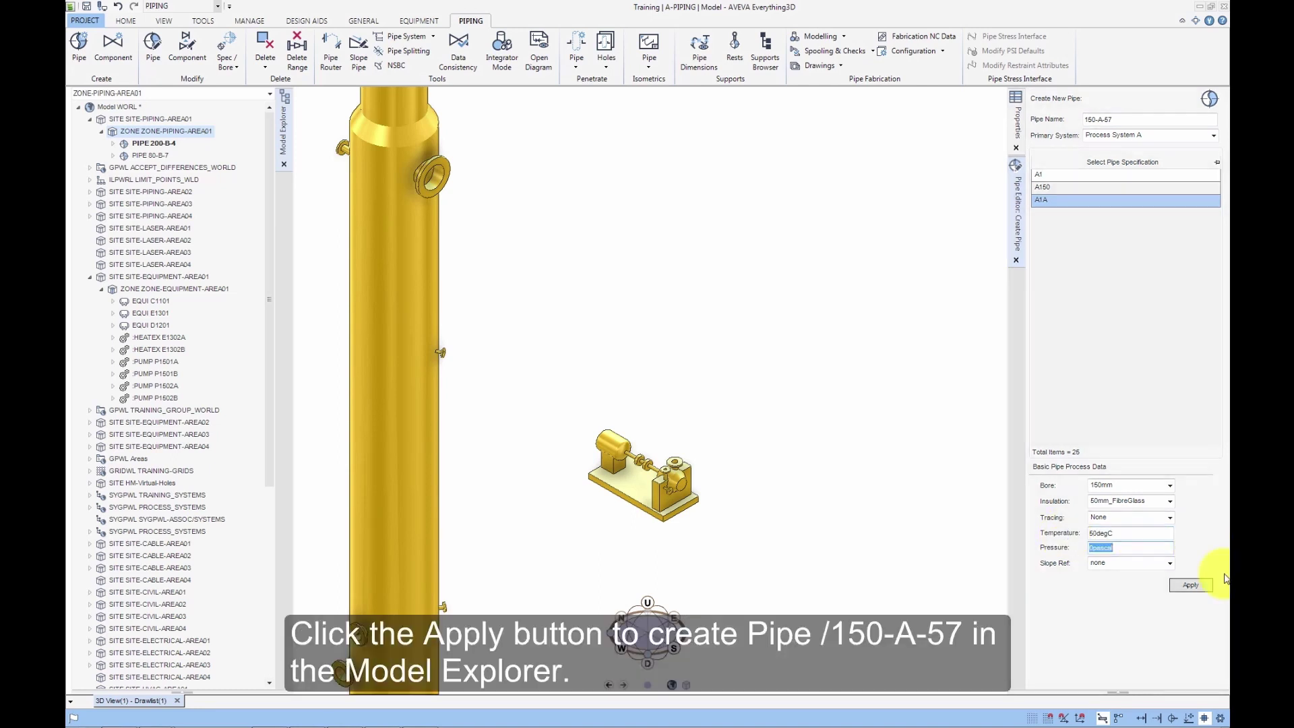
Step: Create pipe 150-A-57 and set its branch head to Open End facing West
left_click(1193, 585)
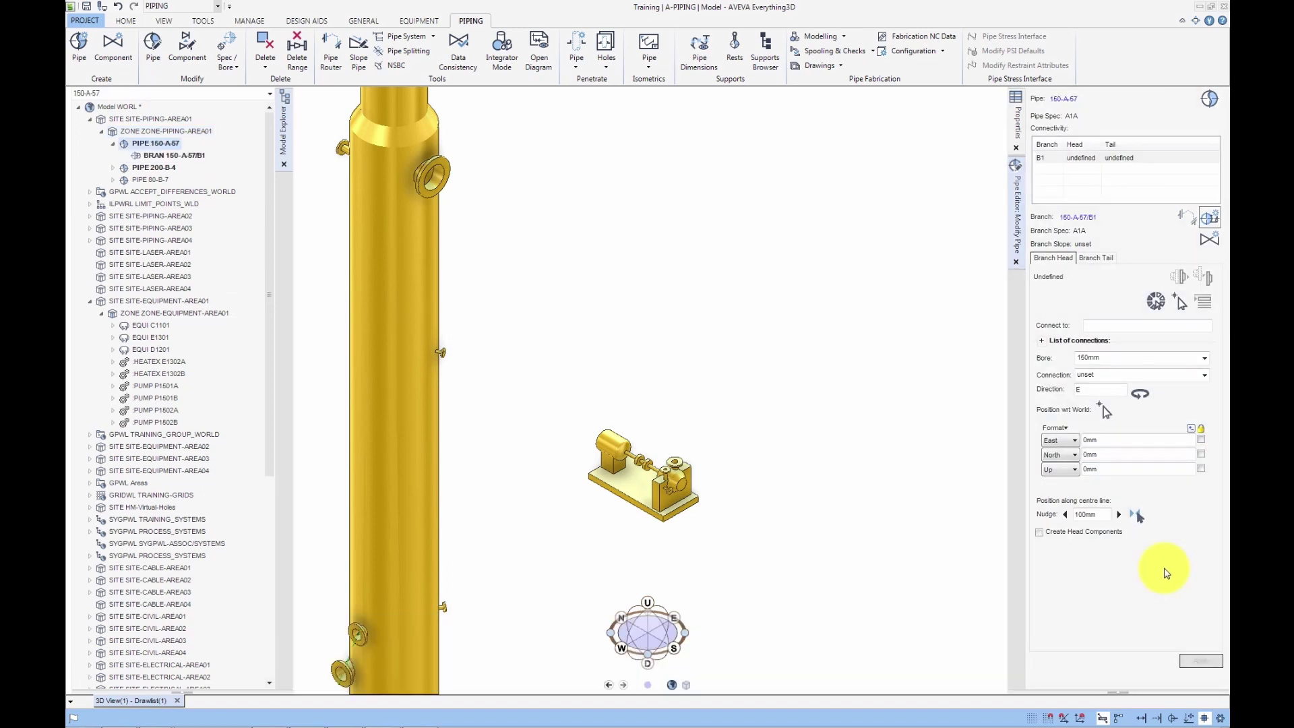
left_click(1204, 376)
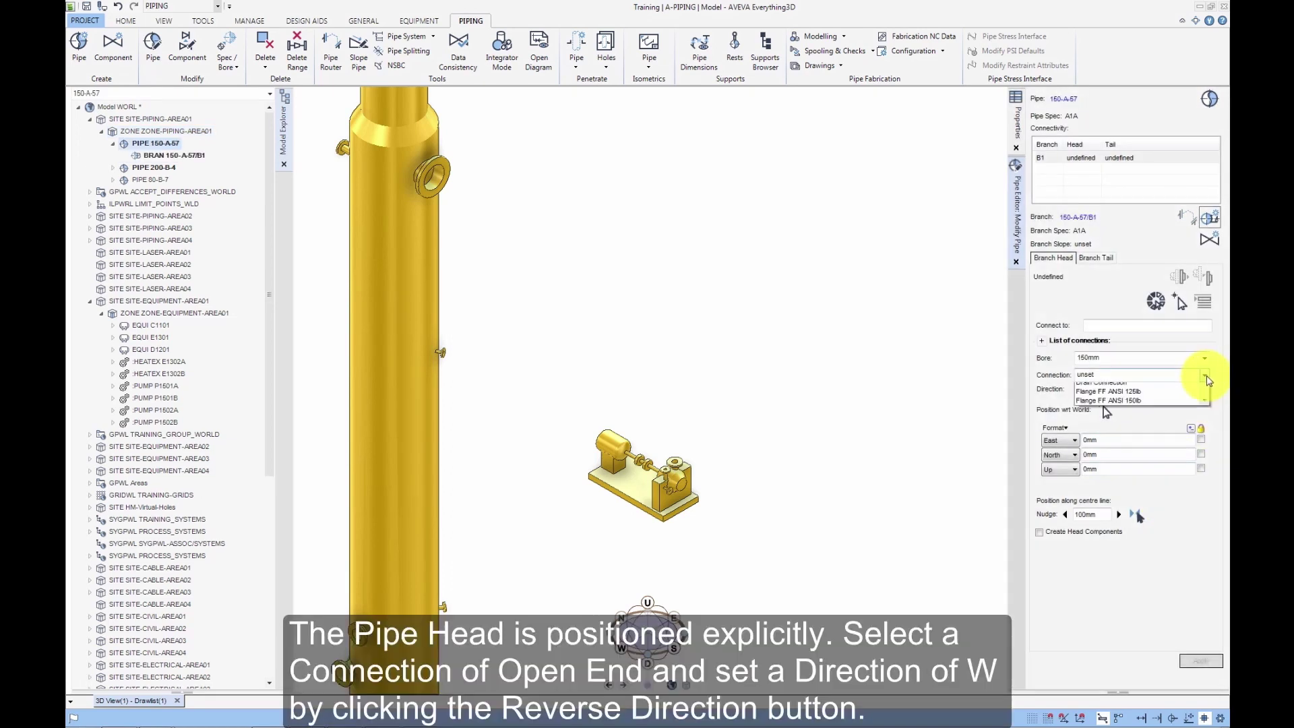
scroll(1146, 424, "down", 3)
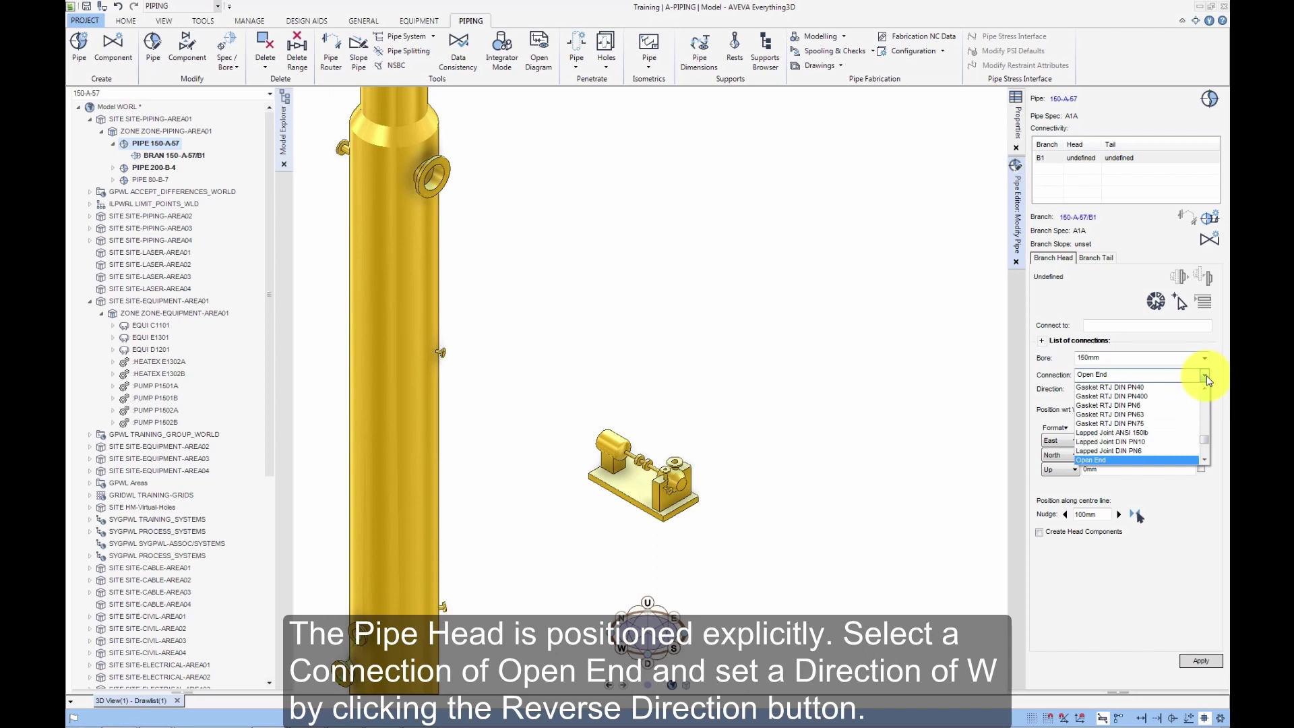
left_click(1088, 464)
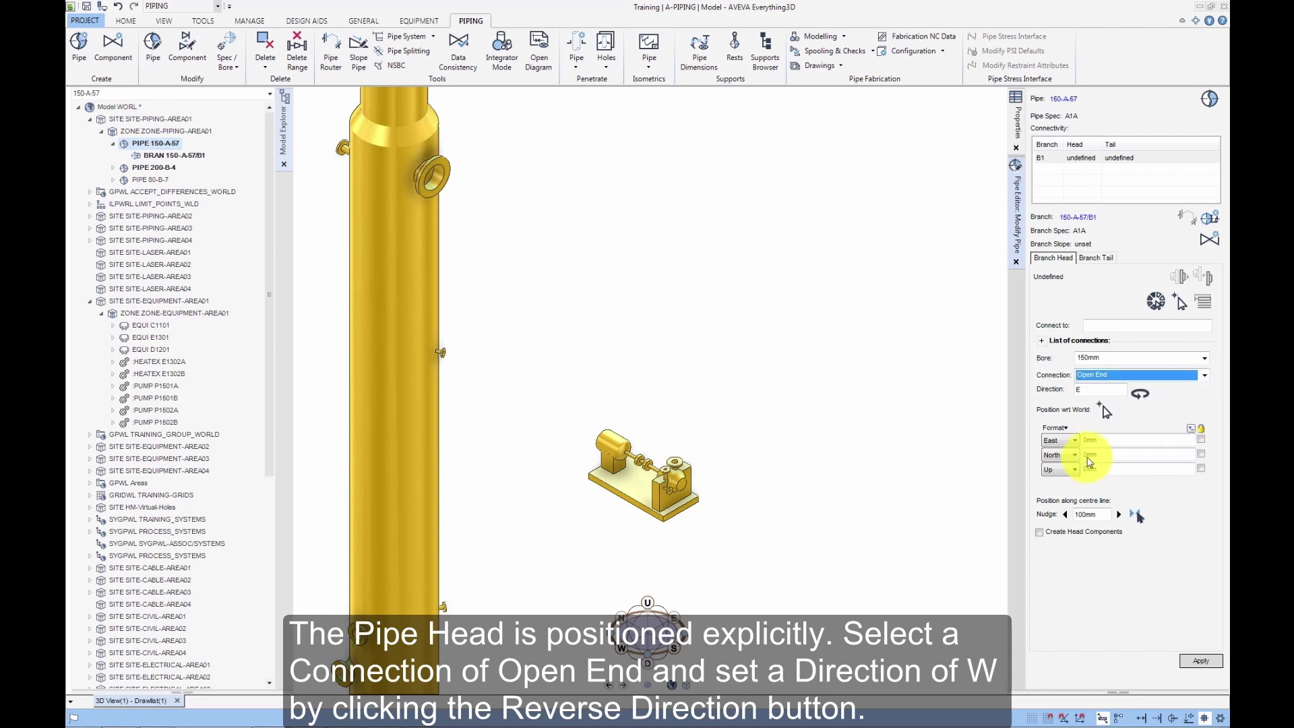
left_click(1139, 394)
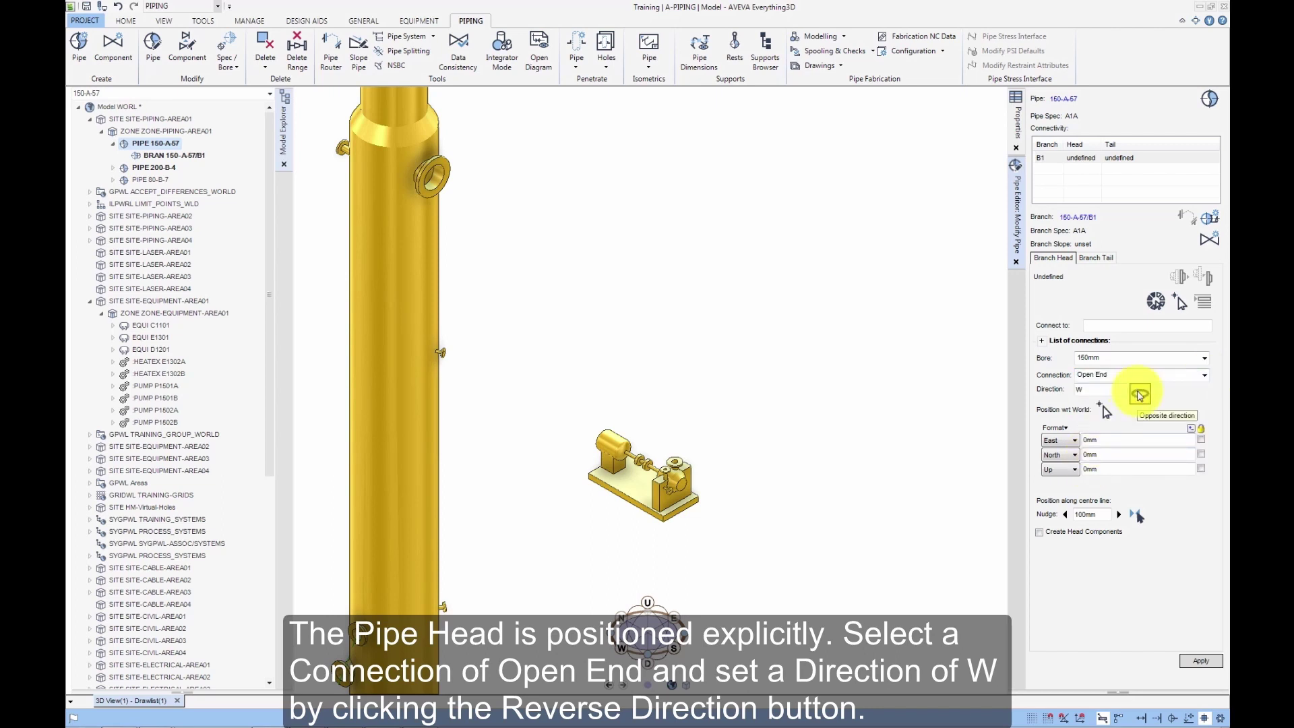
Step: Position the branch head at West 303000, North 308530, Up 104965 and apply
left_click(1075, 440)
left_click(1051, 461)
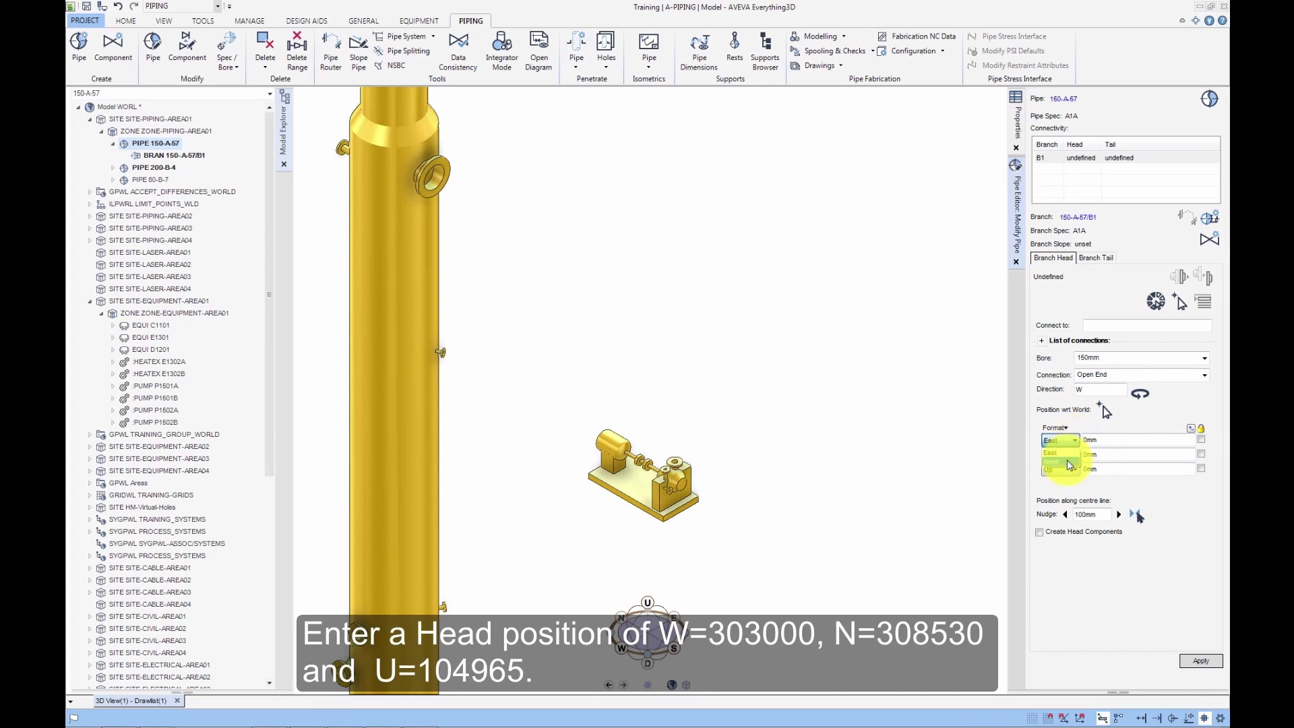
left_click(1105, 441)
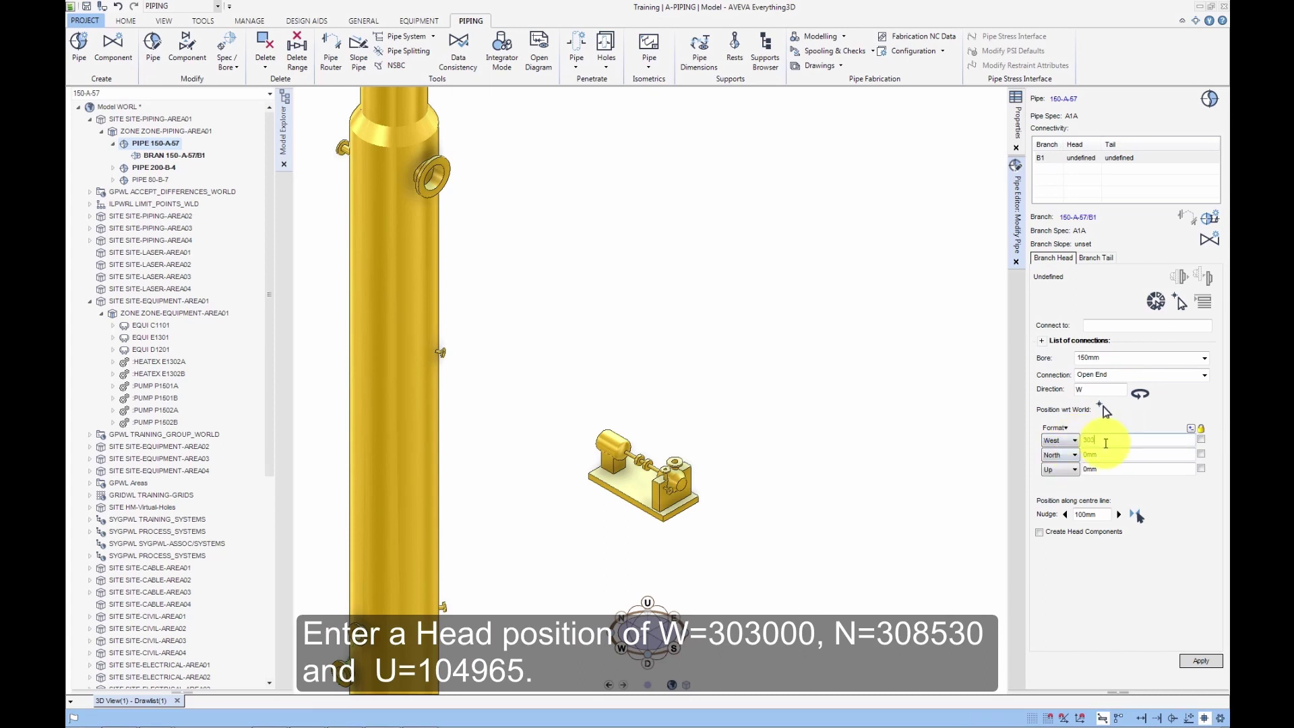
left_click(1095, 455)
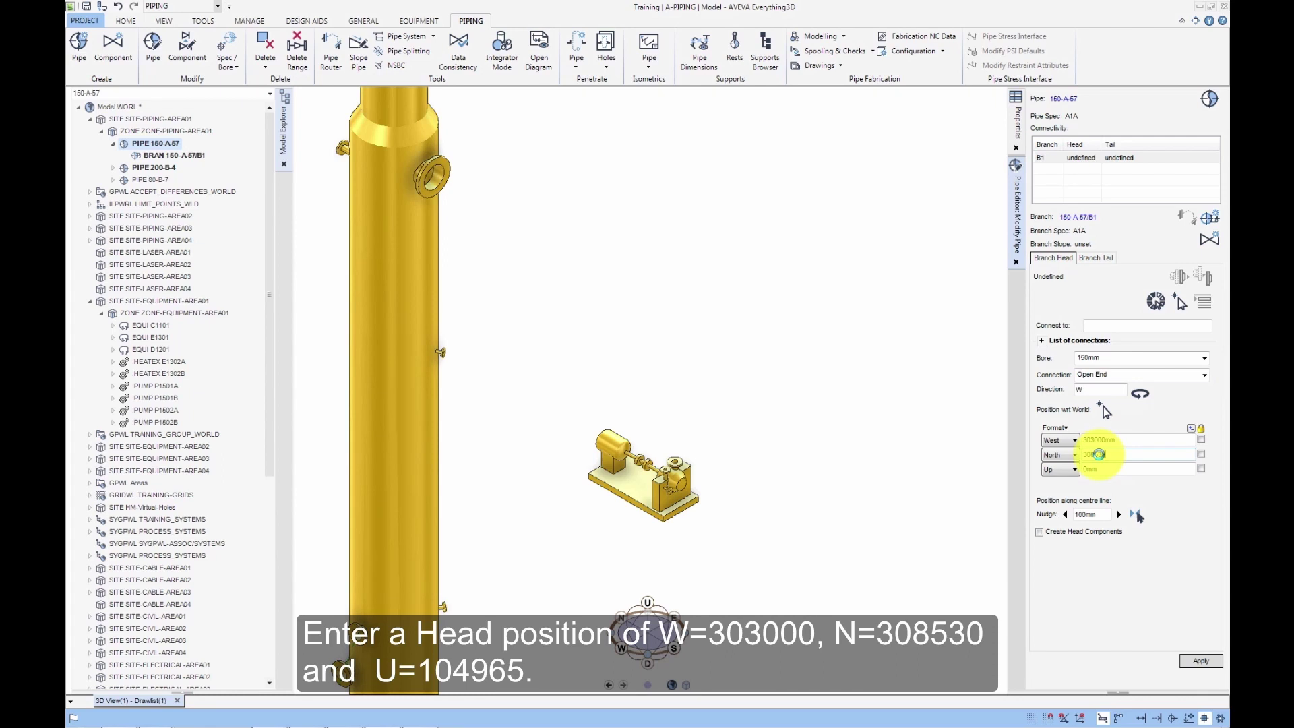
left_click(1103, 470)
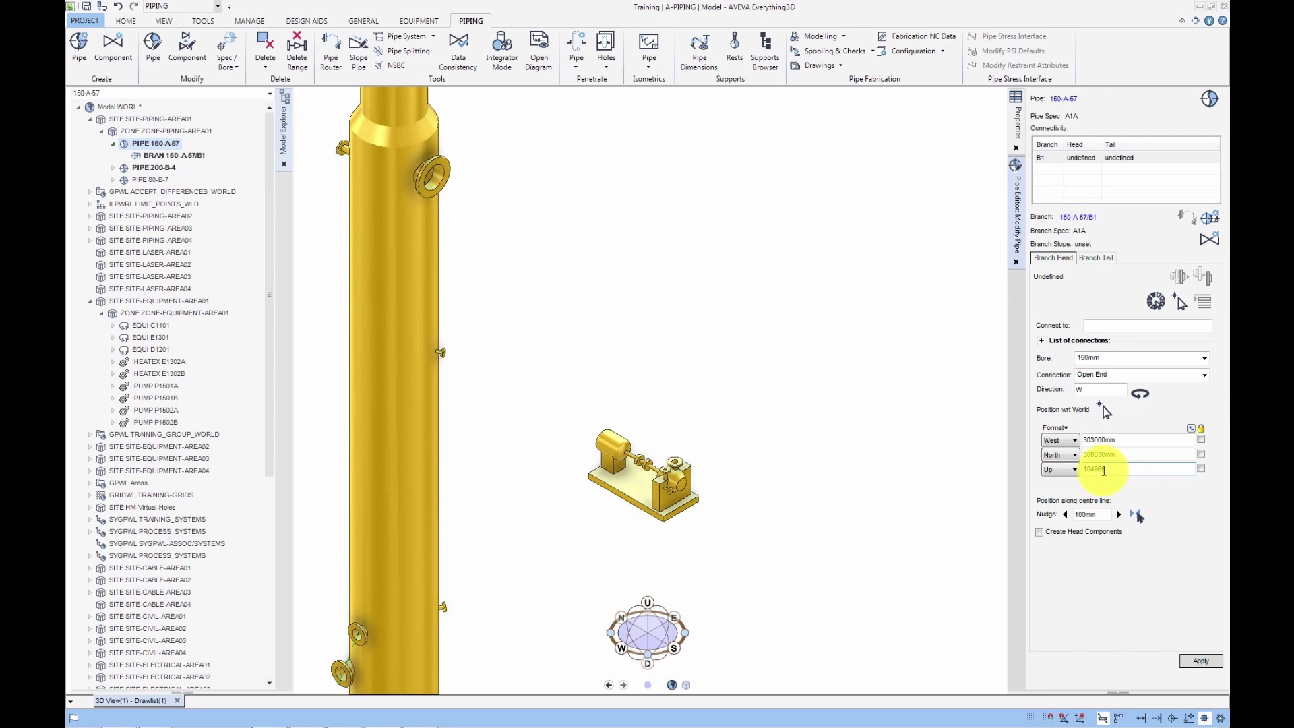
left_click(1202, 660)
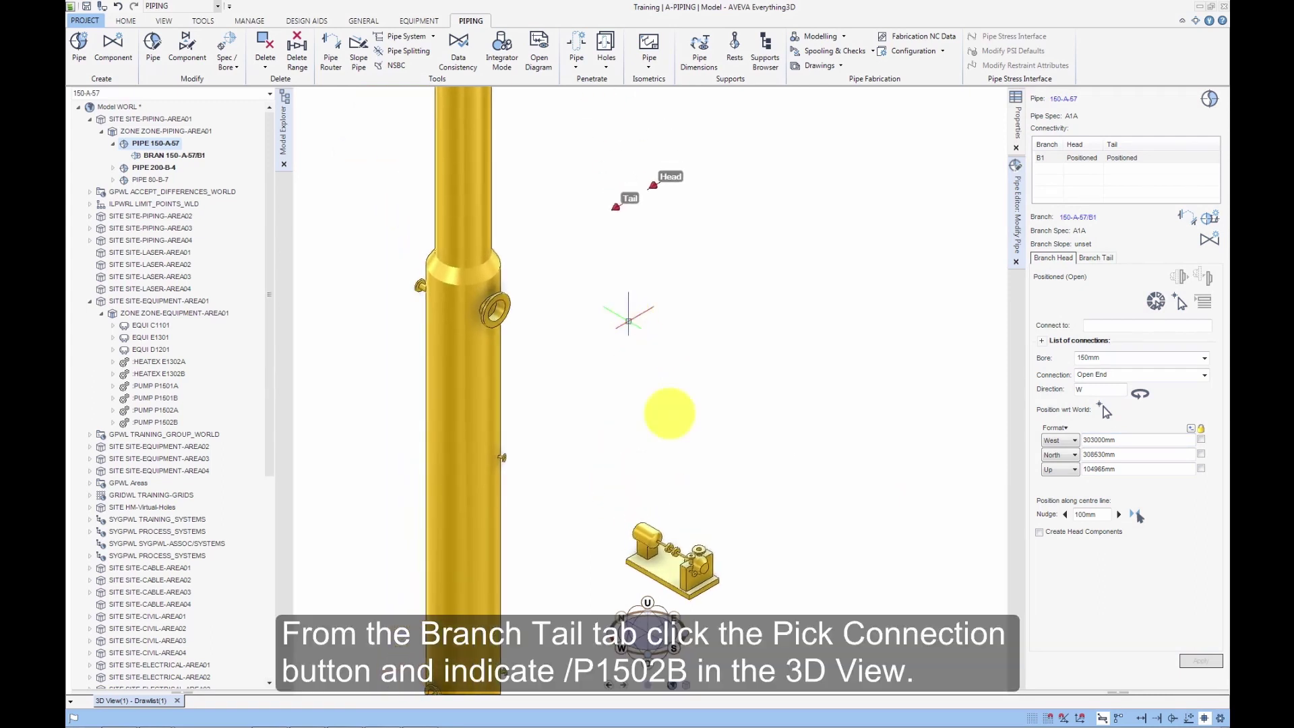
Step: Connect the branch tail to nozzle N1 of pump P1502B, picked in the 3D view
left_click(1094, 258)
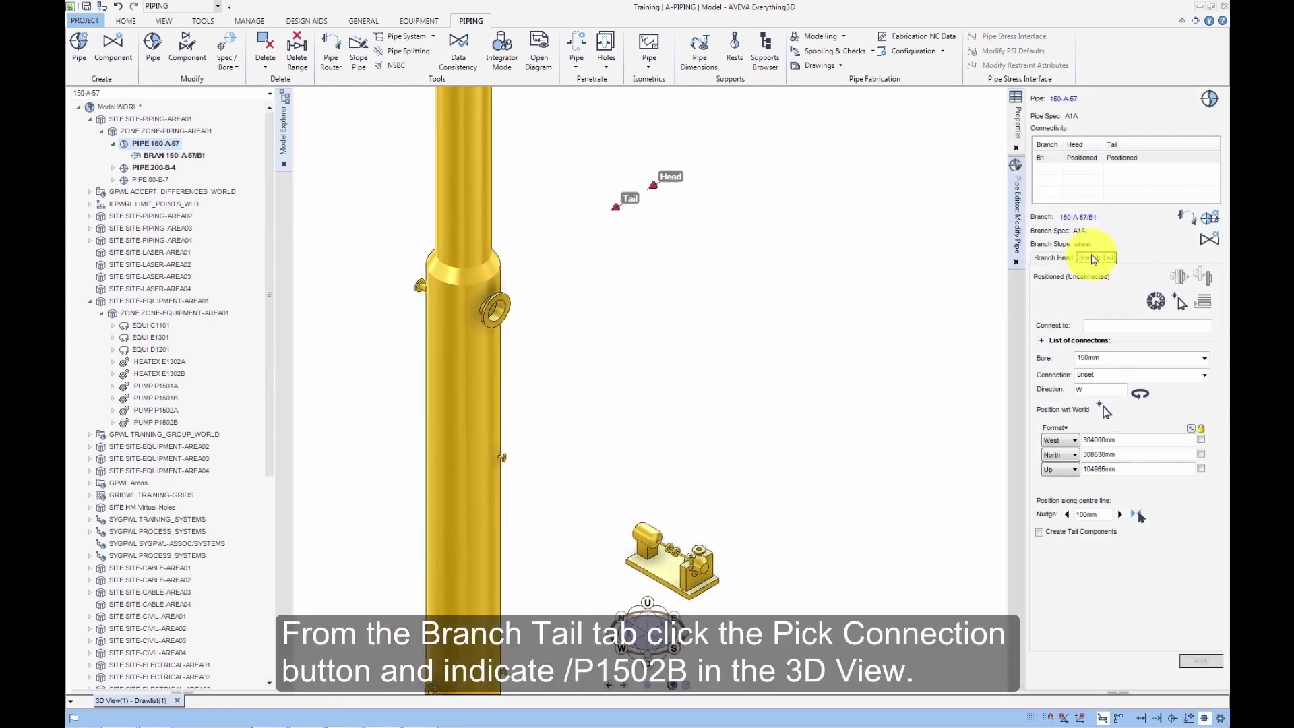
left_click(1181, 302)
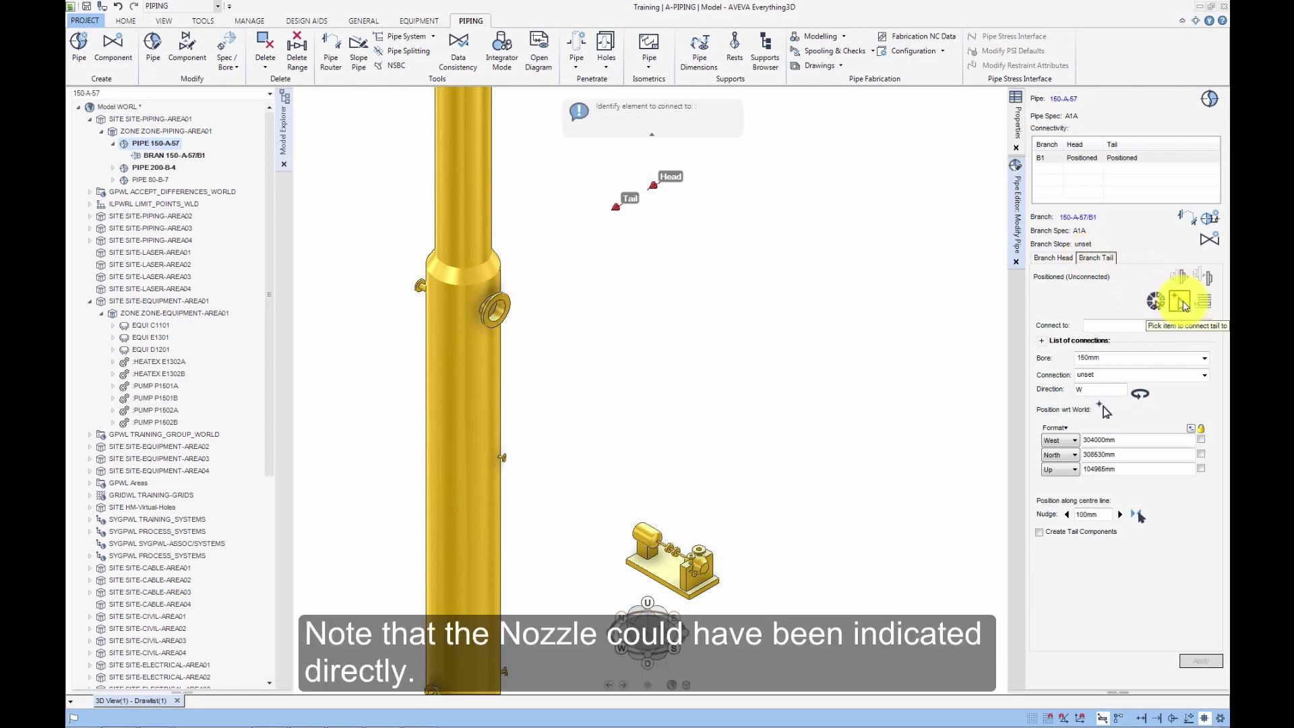
left_click(709, 567)
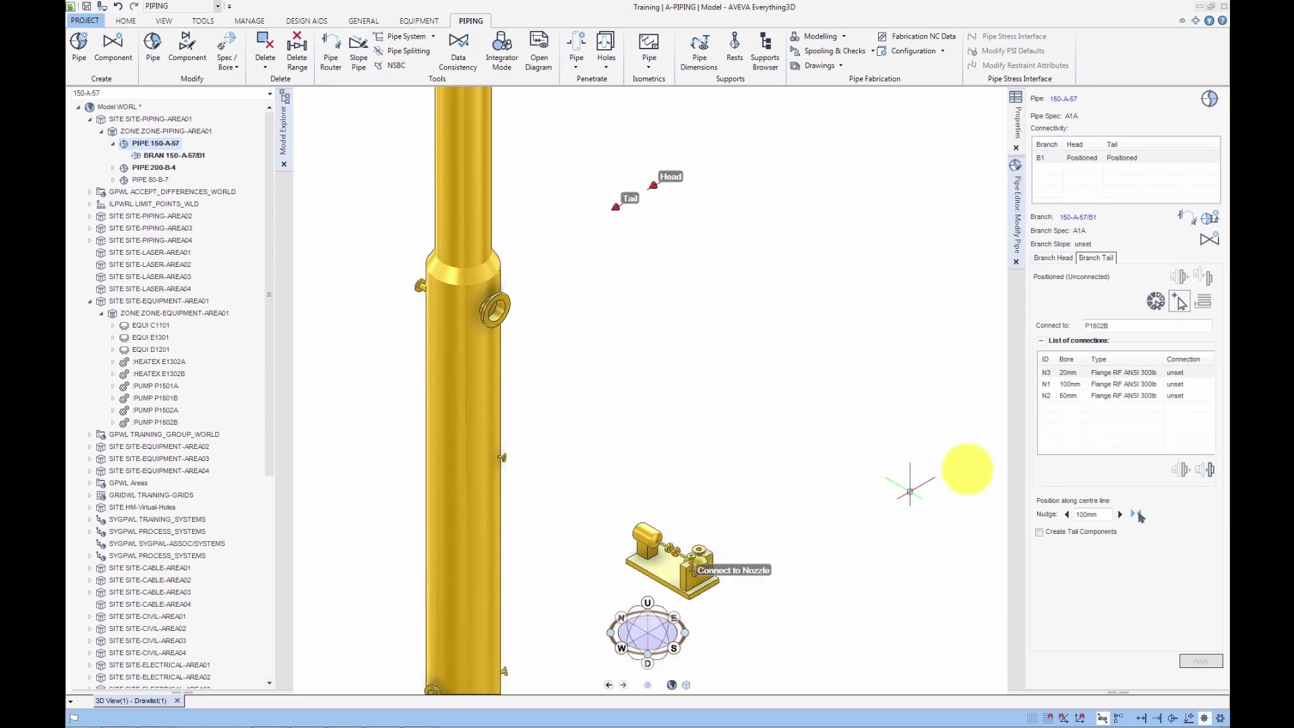
left_click(1045, 385)
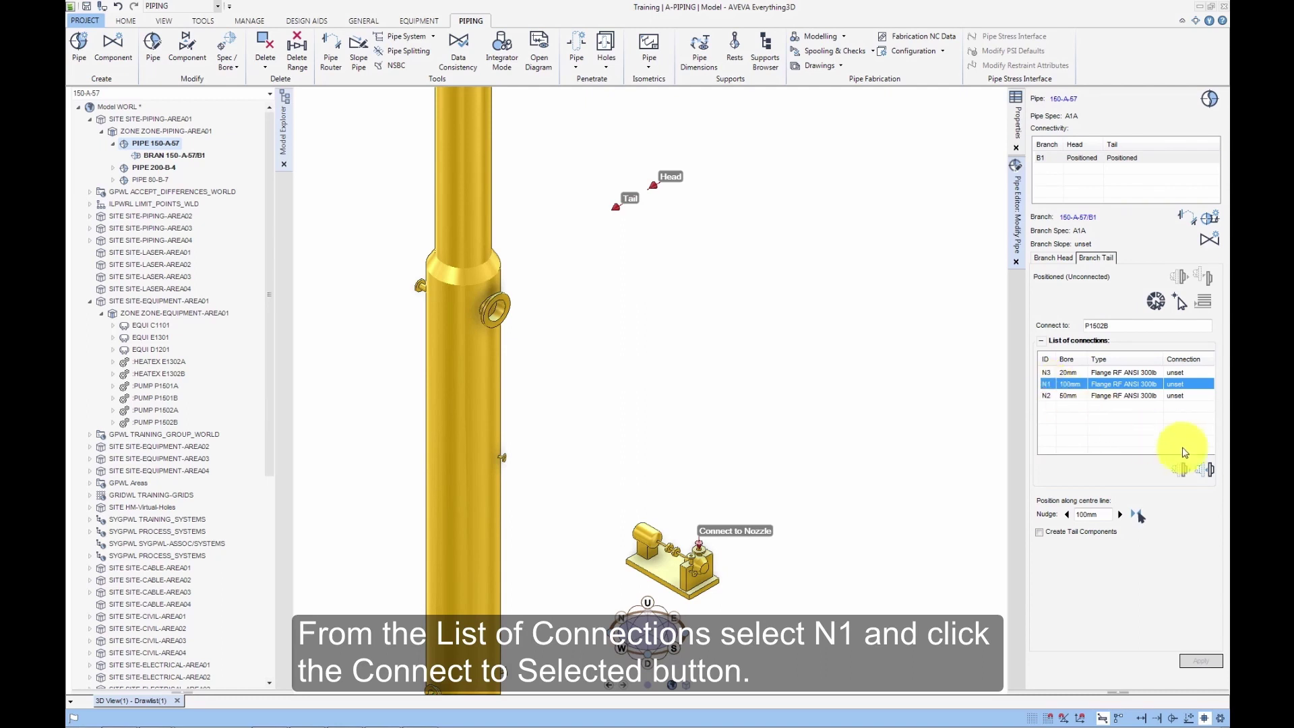
left_click(1206, 469)
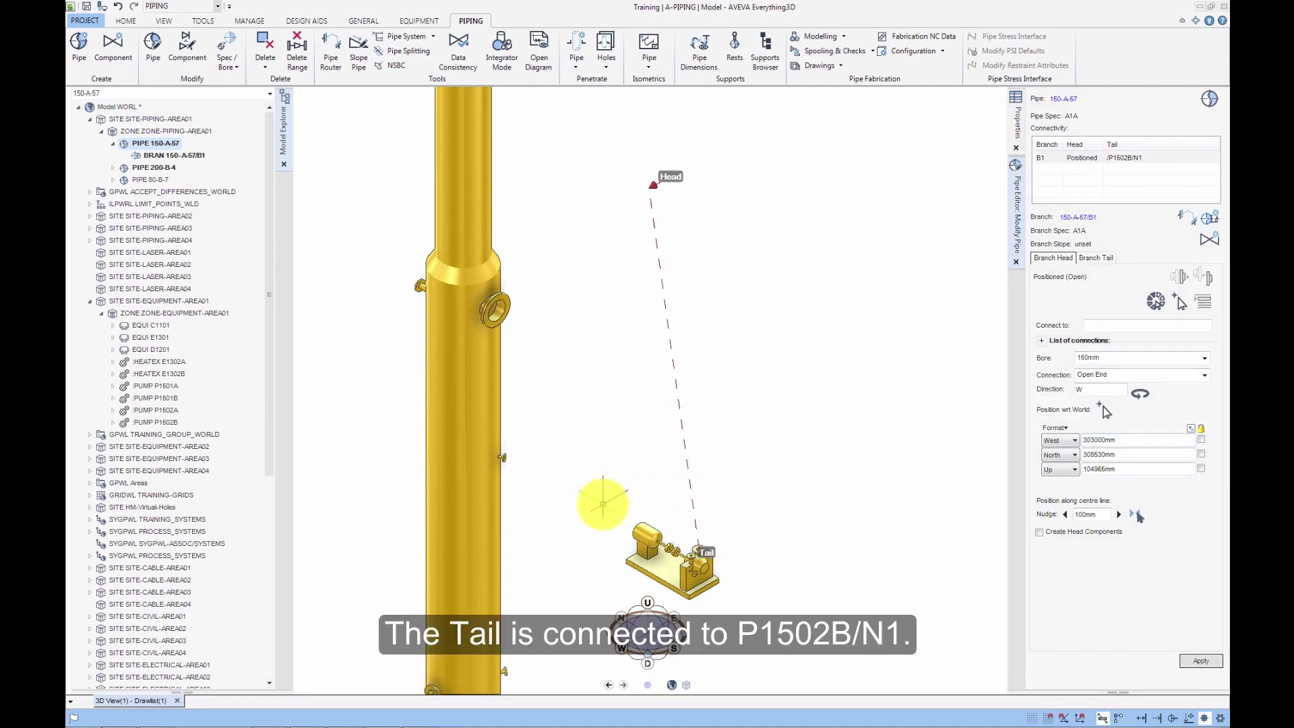
scroll(603, 504, "down", 3)
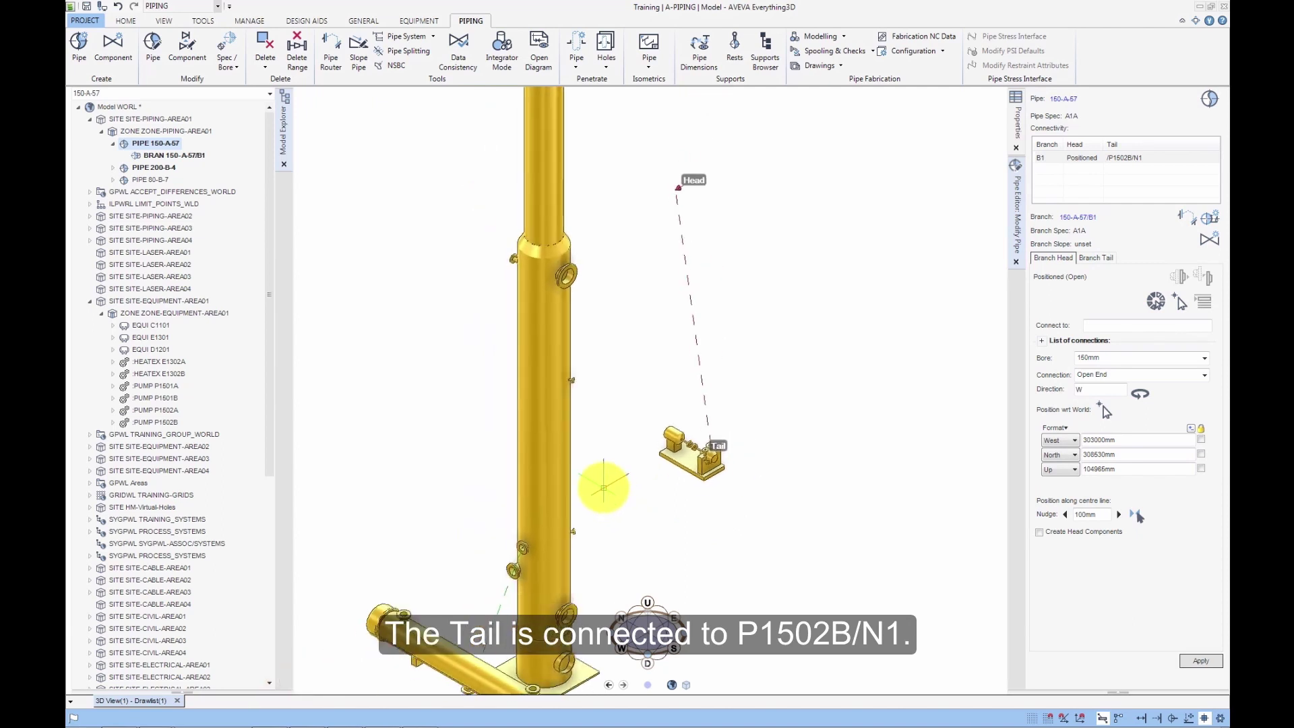
Step: Pan toward the column base, then save the pipe 150-A-57 work and confirm Yes
middle_click_drag(603, 486, 639, 384)
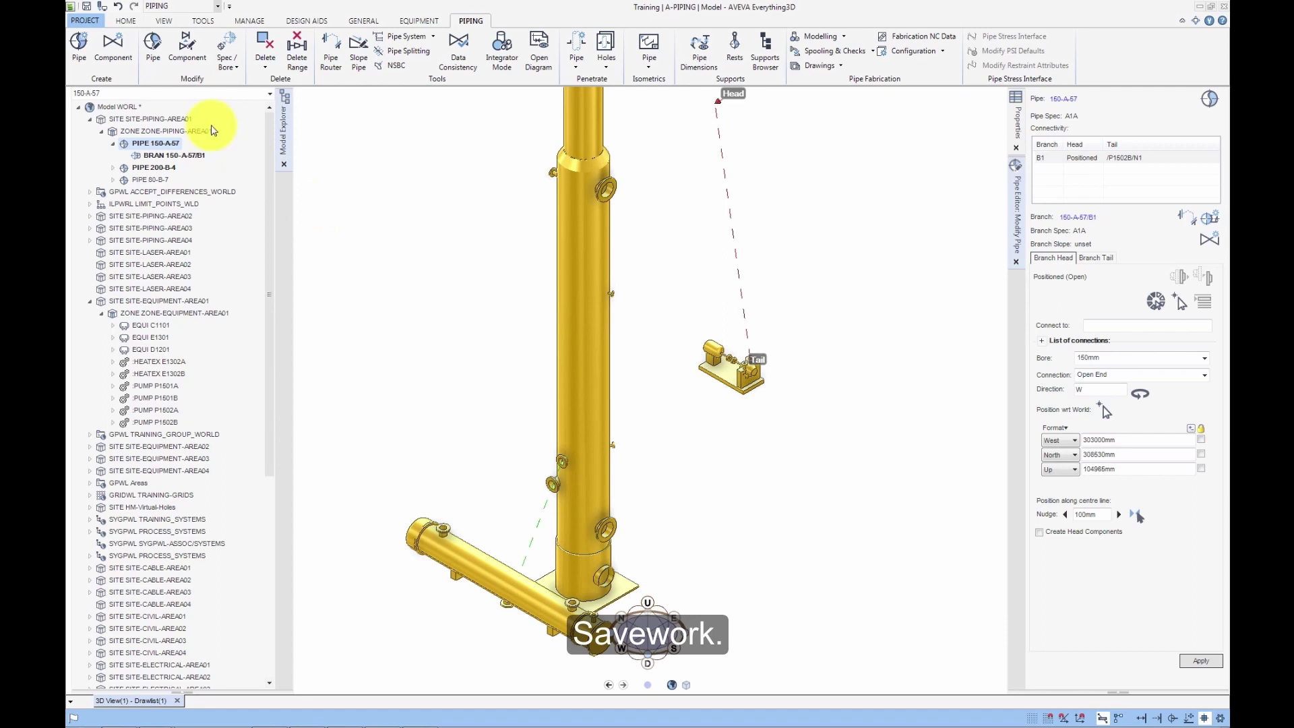
left_click(86, 6)
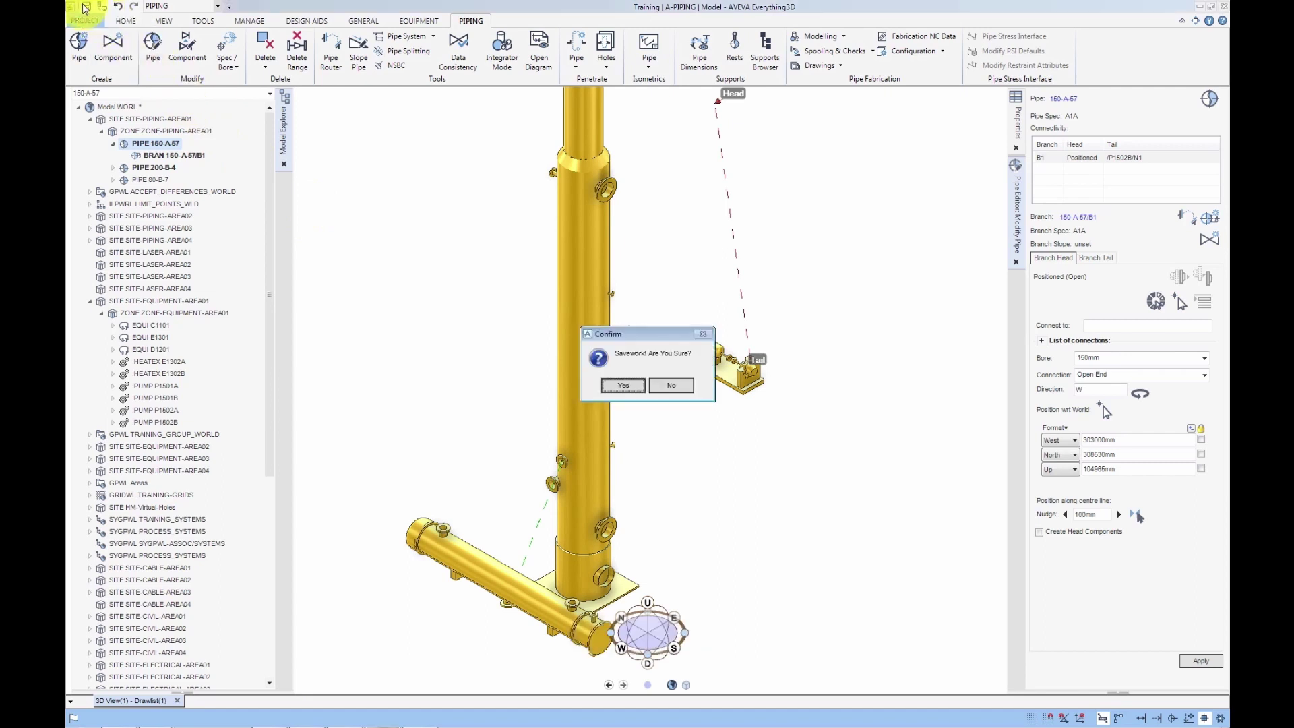
left_click(621, 385)
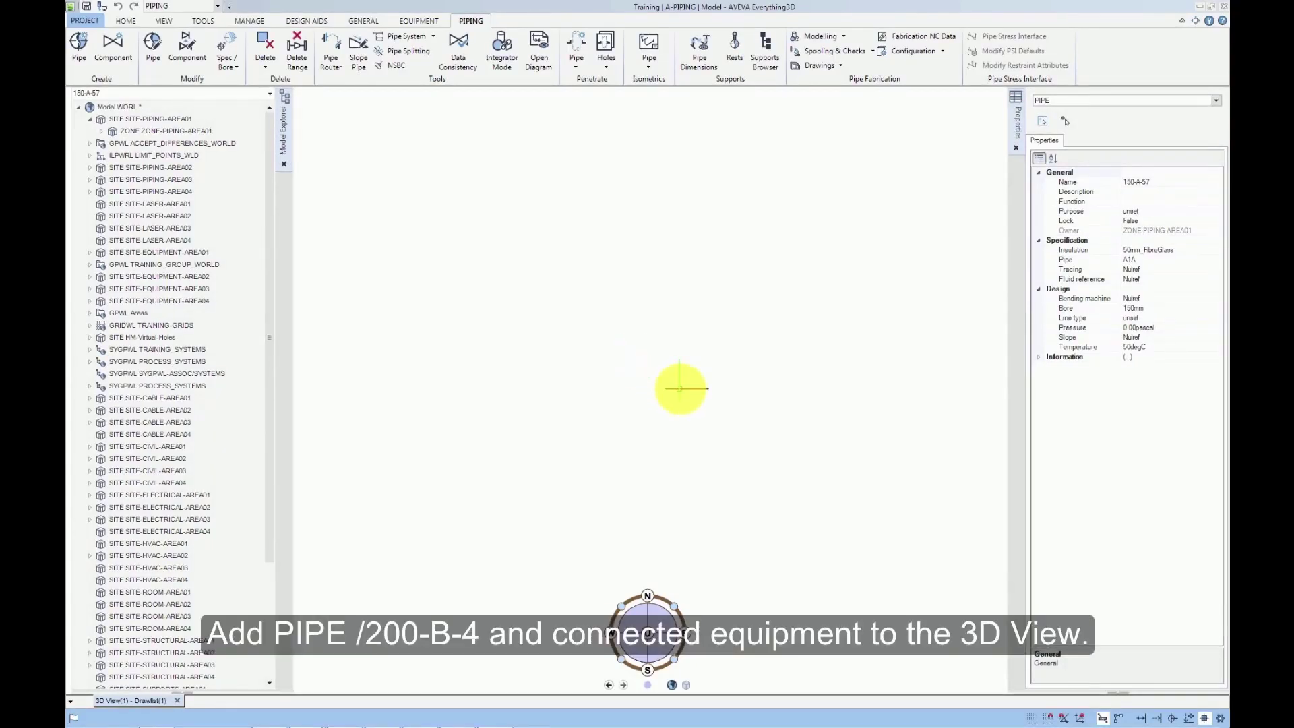
Step: Add pipe 200-B-4 from ZONE-PIPING-AREA01 and its connected equipment to the 3D view
left_click(102, 130)
left_click(113, 155)
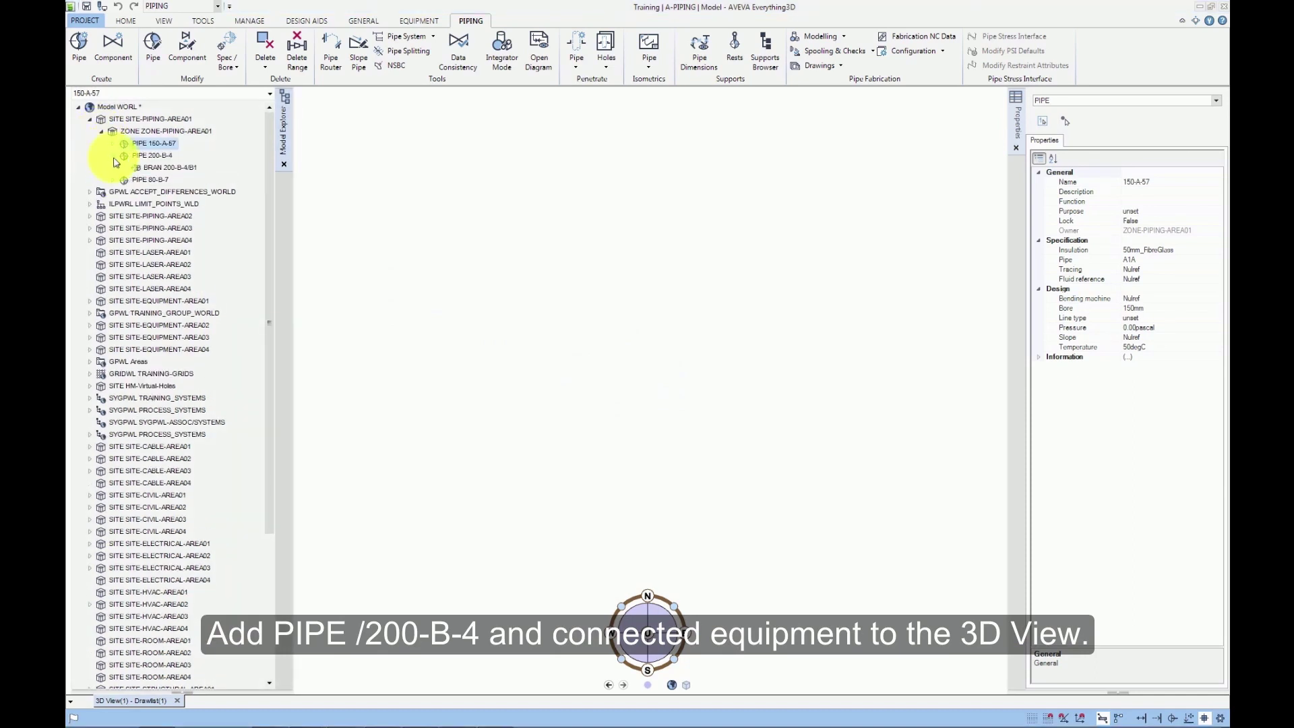
right_click(145, 157)
mouse_move(172, 164)
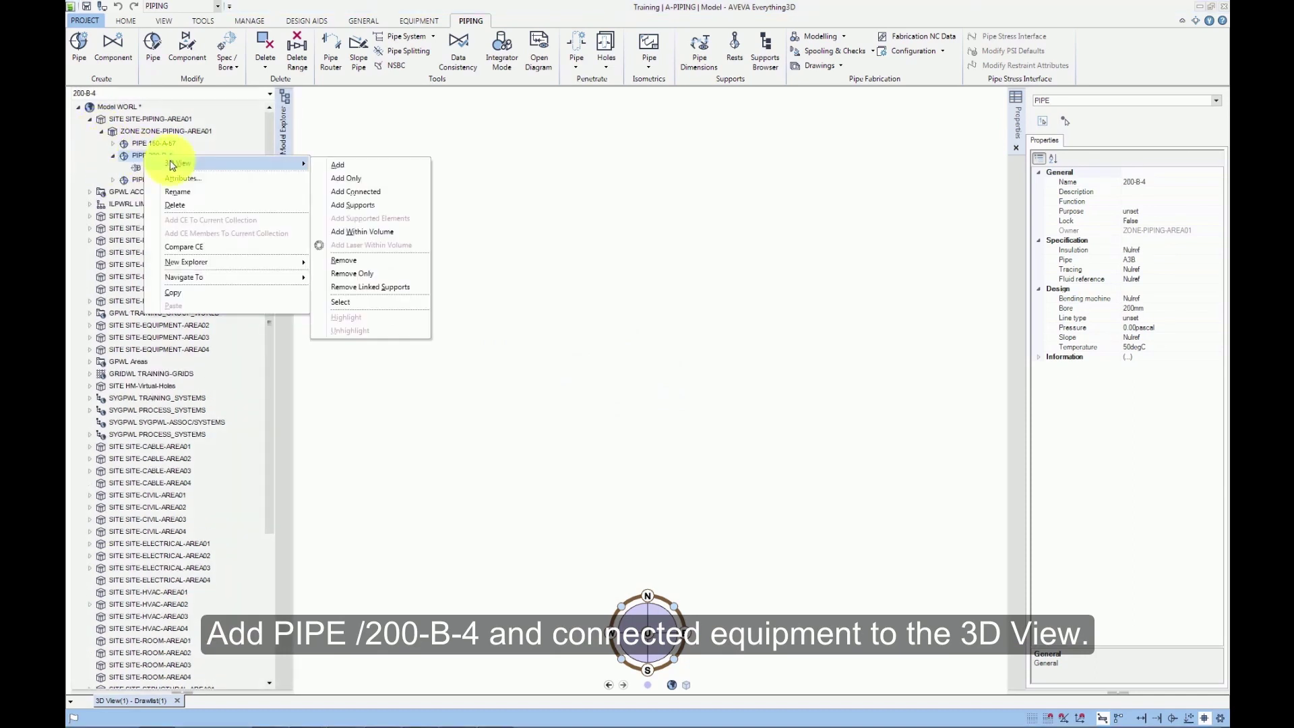
left_click(359, 193)
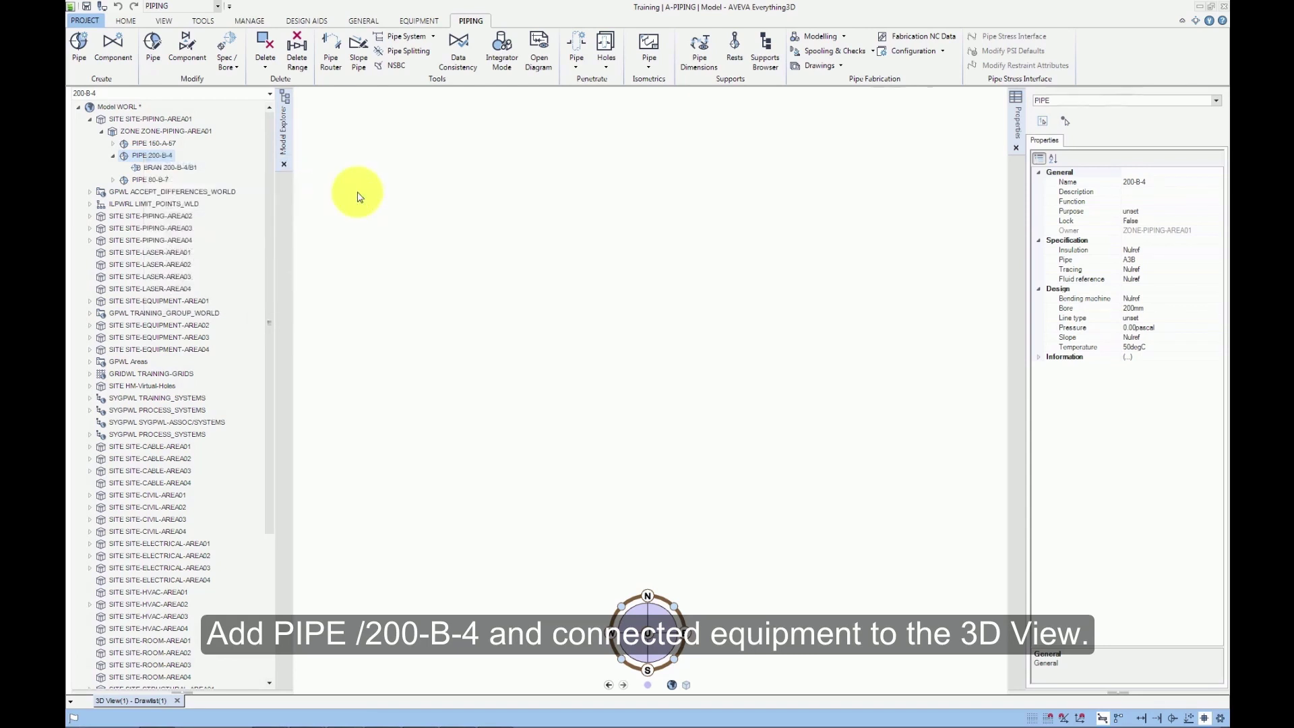
Step: Switch to an isometric view and pan the pipes up and right
middle_click(524, 328)
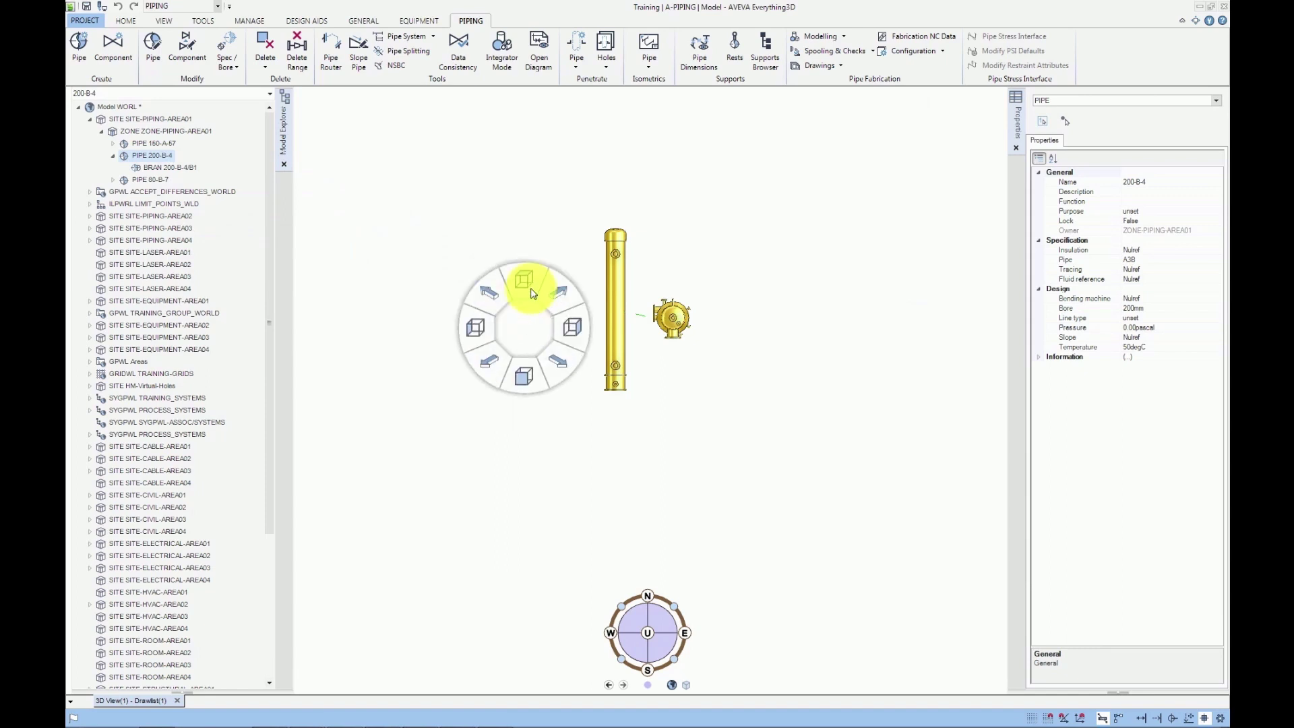
left_click(489, 291)
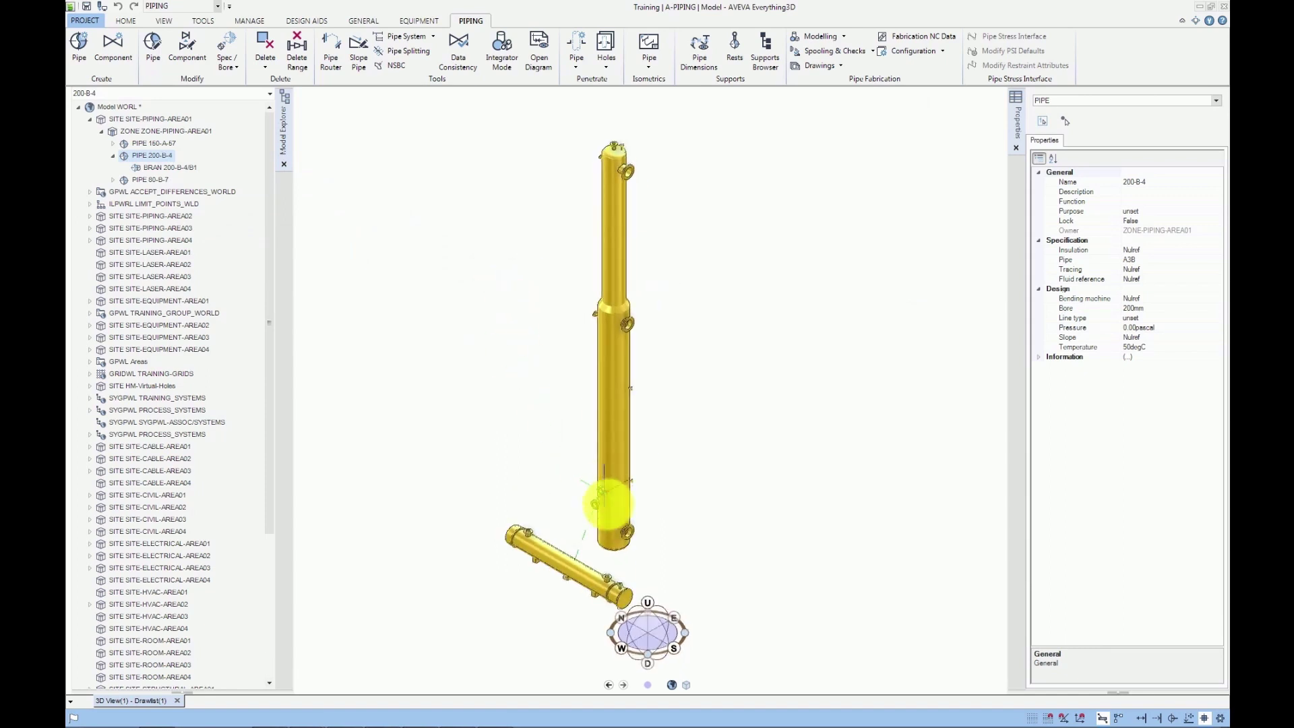
middle_click_drag(593, 534, 728, 404)
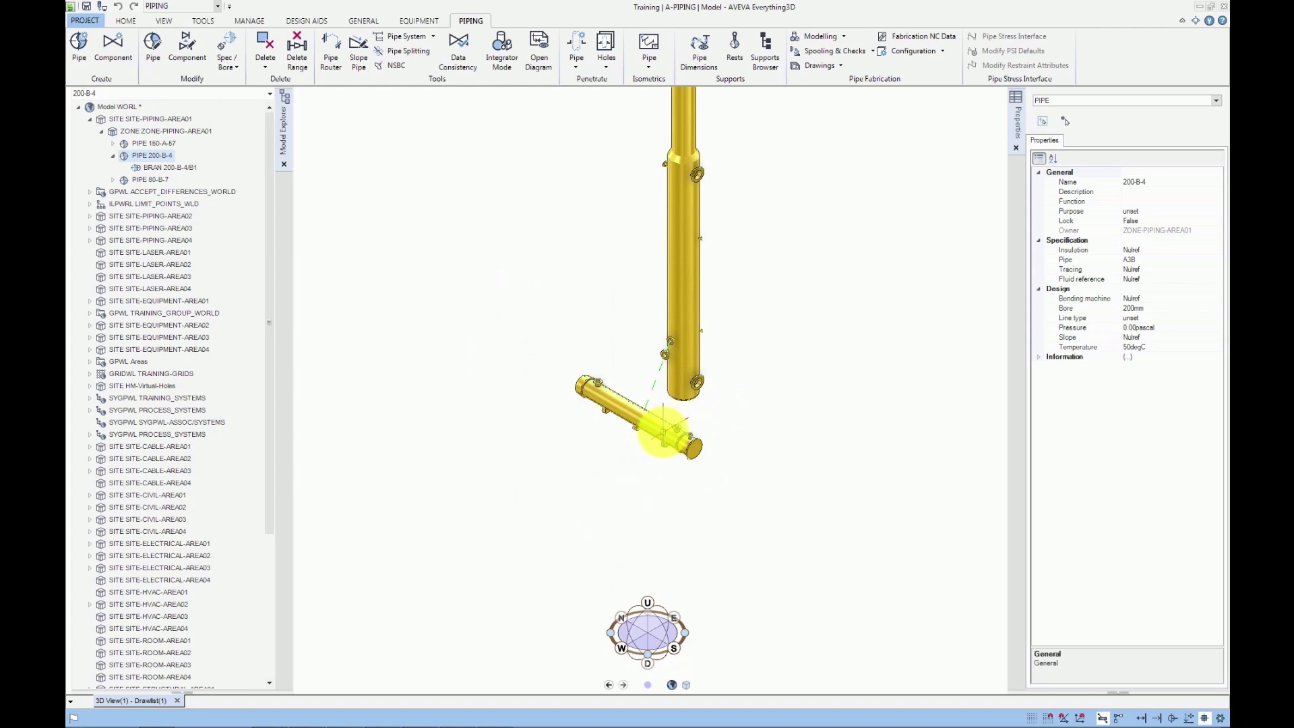
Step: Zoom in and select branch 200-B-4/B1 between the column and exchanger nozzles
scroll(662, 432, "up", 5)
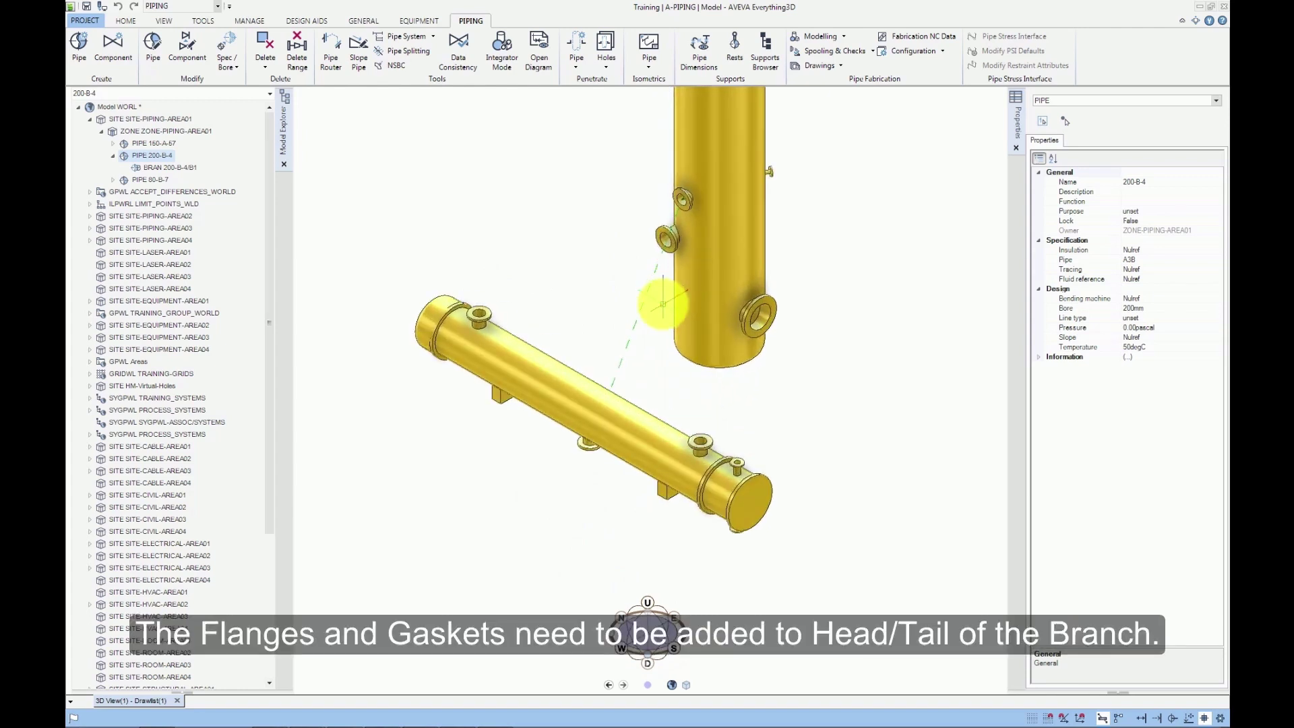
scroll(702, 279, "up", 1)
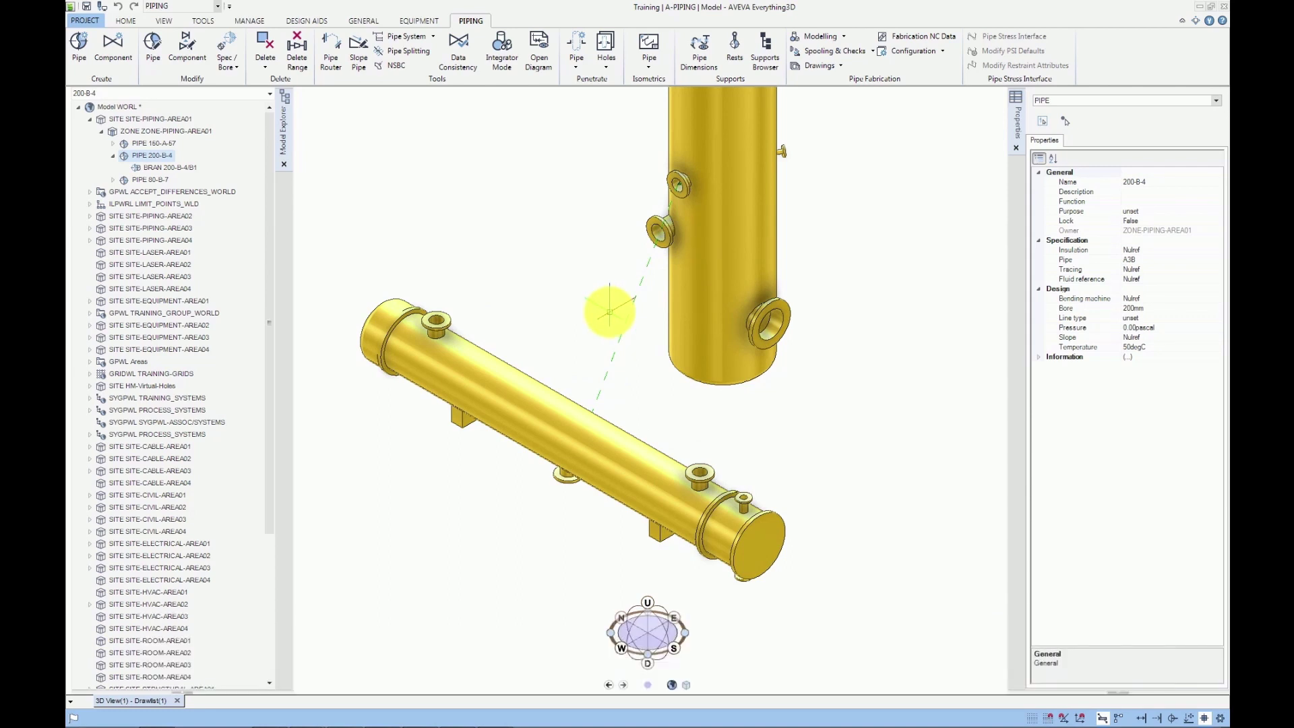
left_click(626, 318)
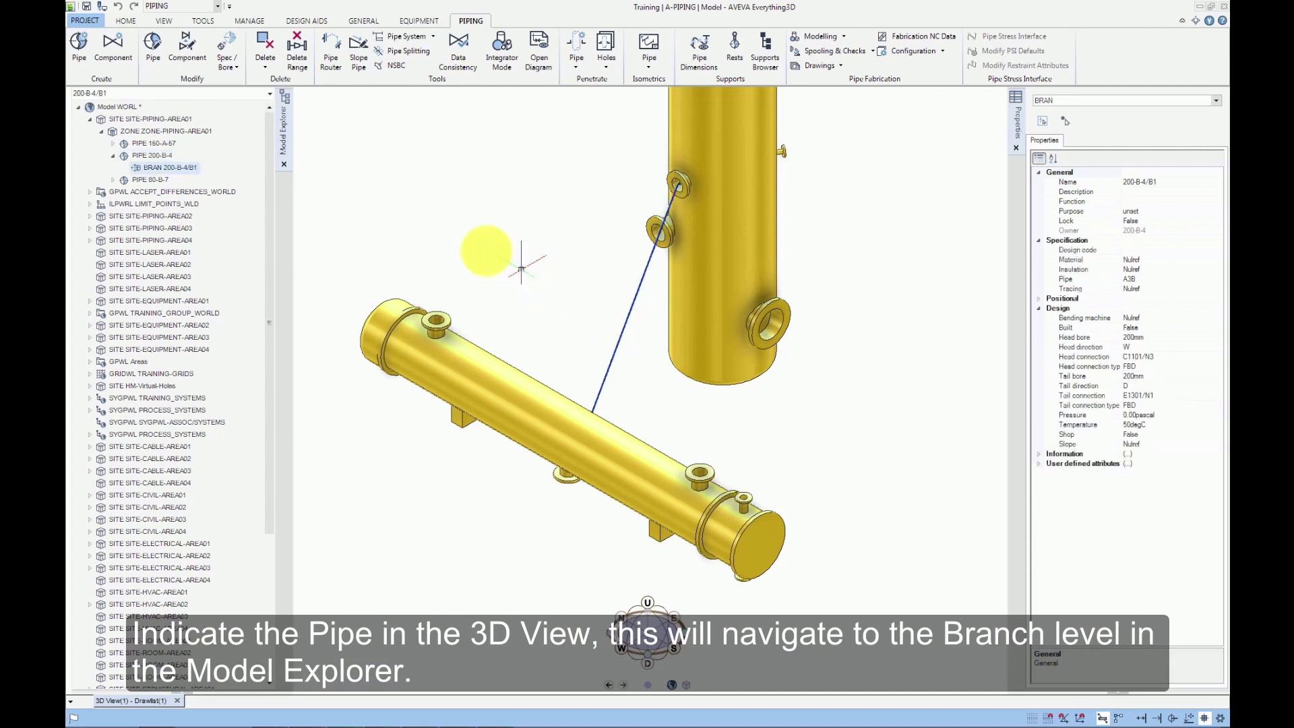
Step: Connect a WN weld neck flange and gasket at the head of branch 200-B-4/B1
left_click(122, 62)
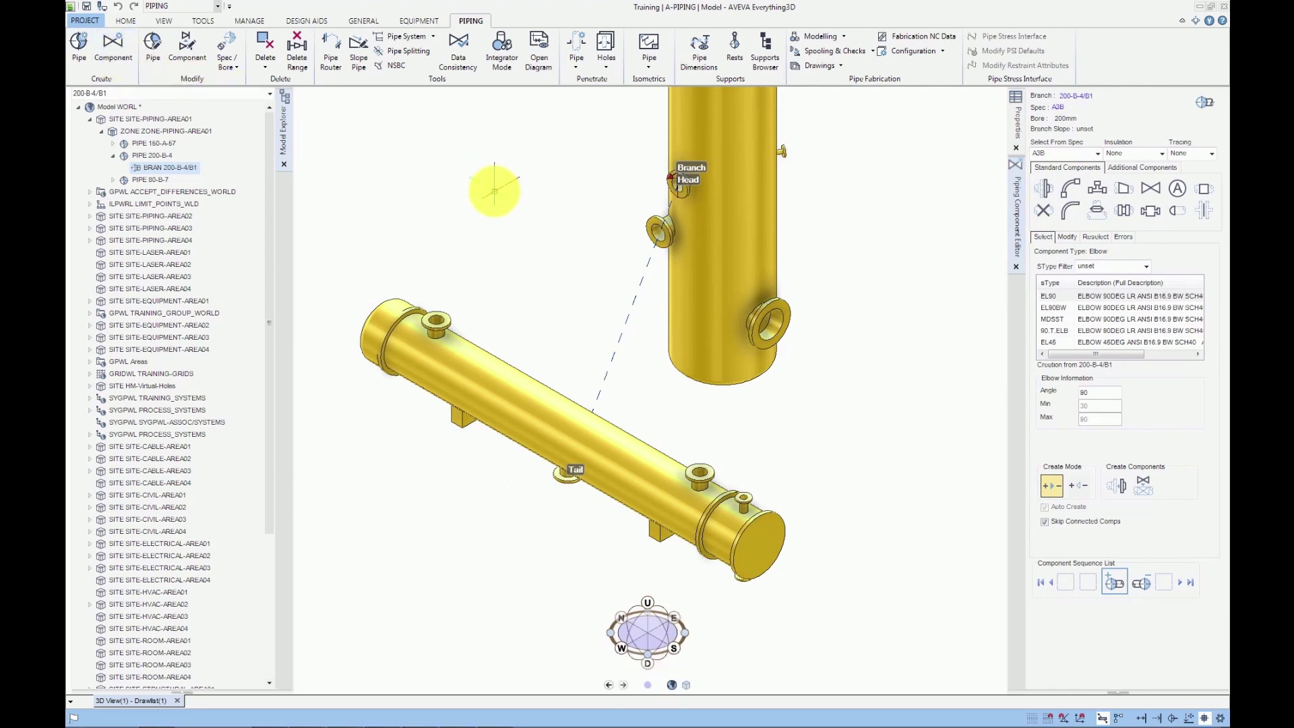
left_click(1047, 194)
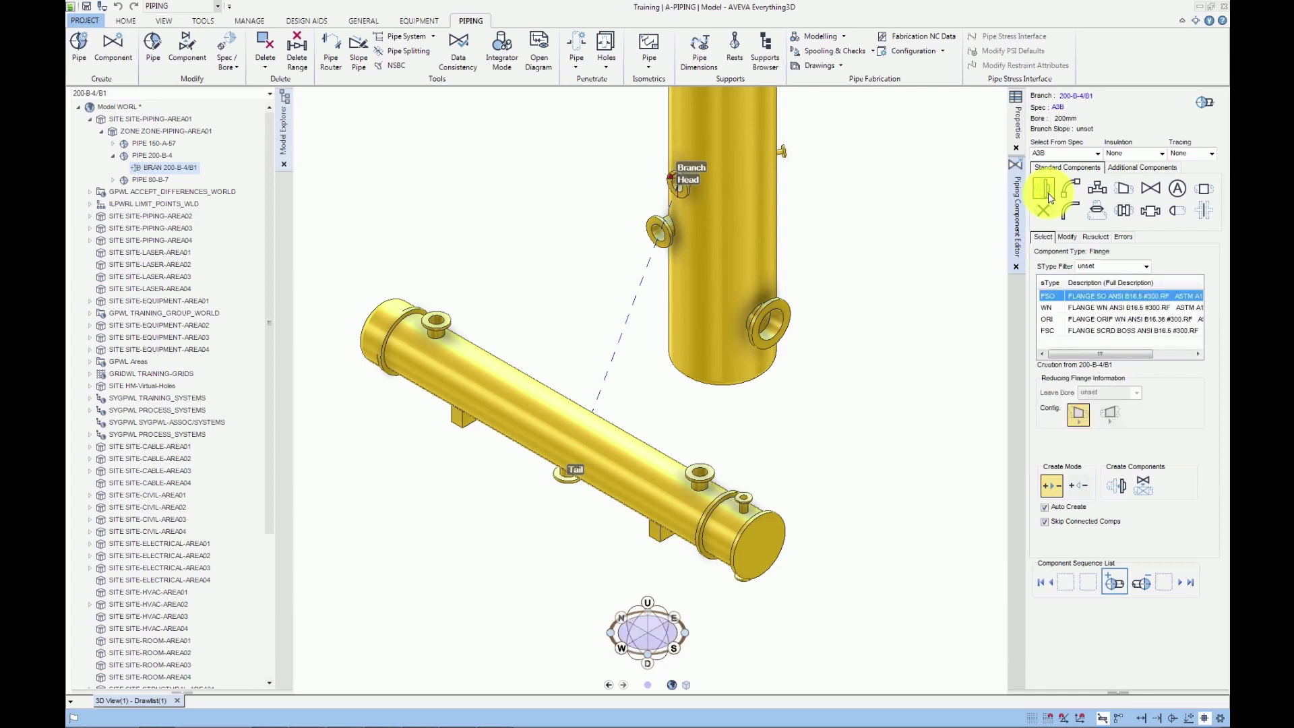
left_click(1046, 310)
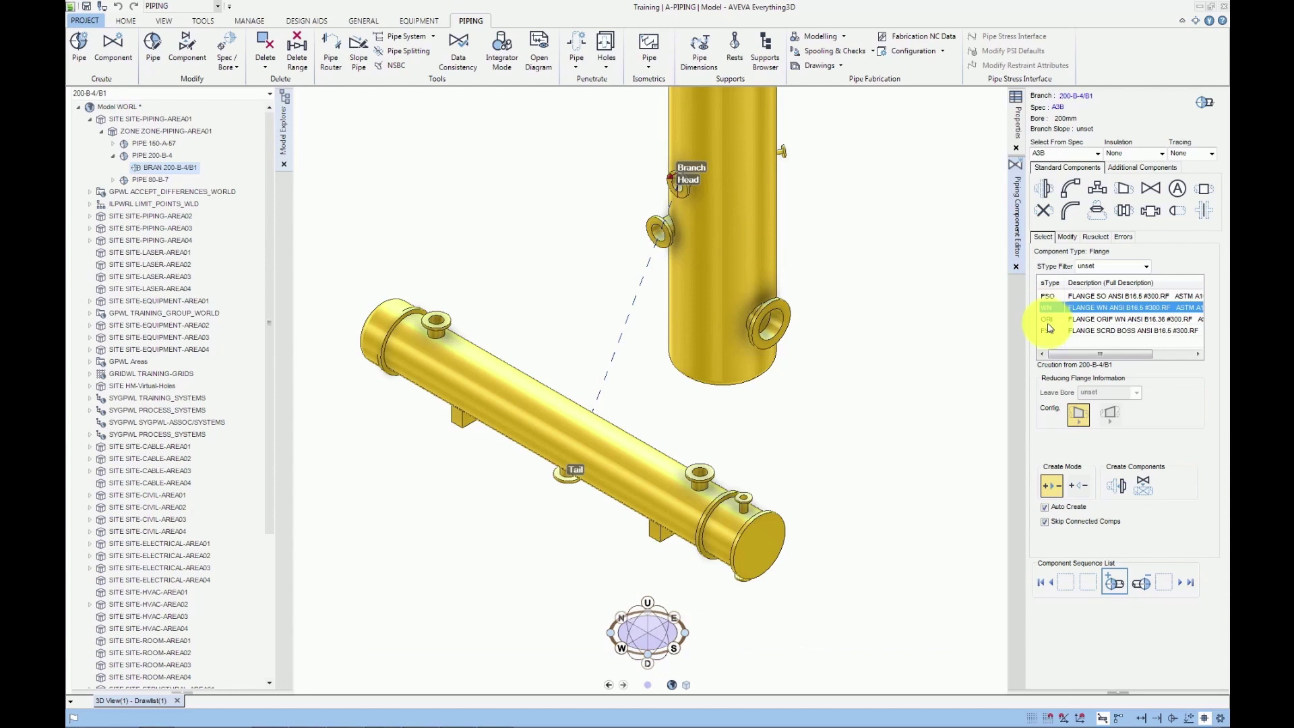
left_click(1116, 494)
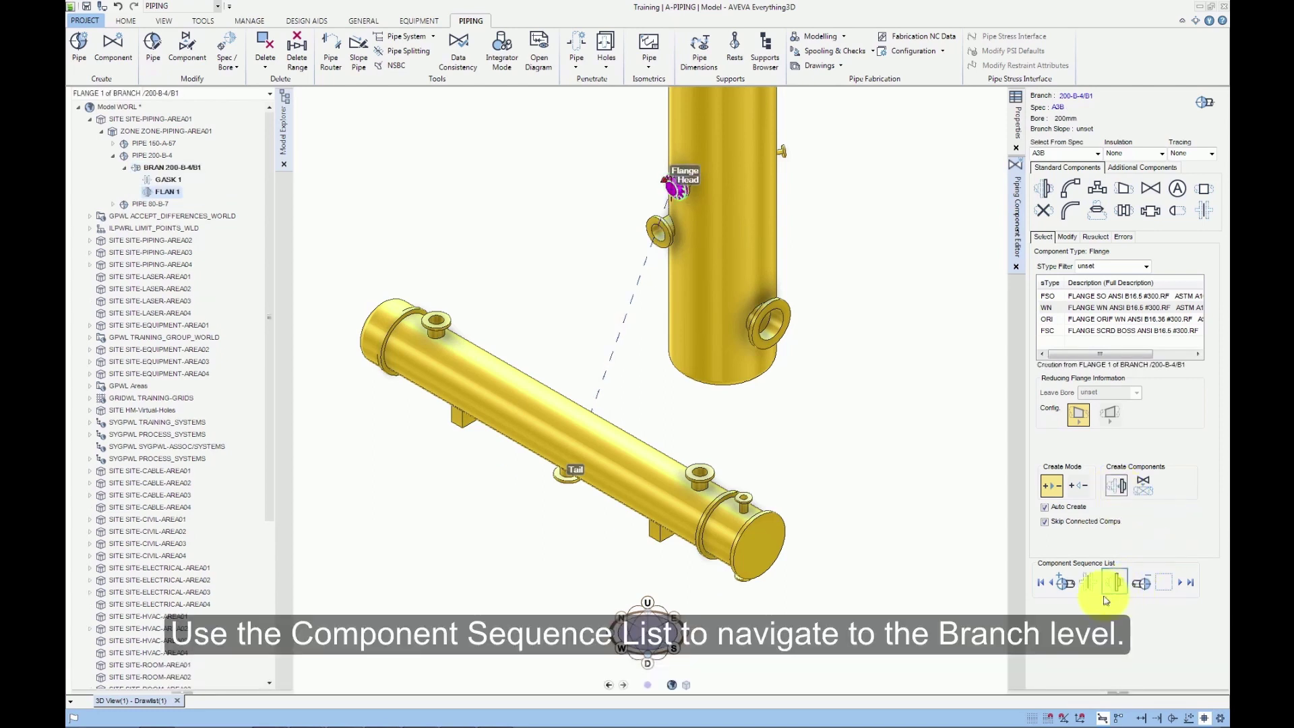
Step: From the branch level, add flange FLAN 2 and gasket GASK 2 against flow at the tail
left_click(1061, 590)
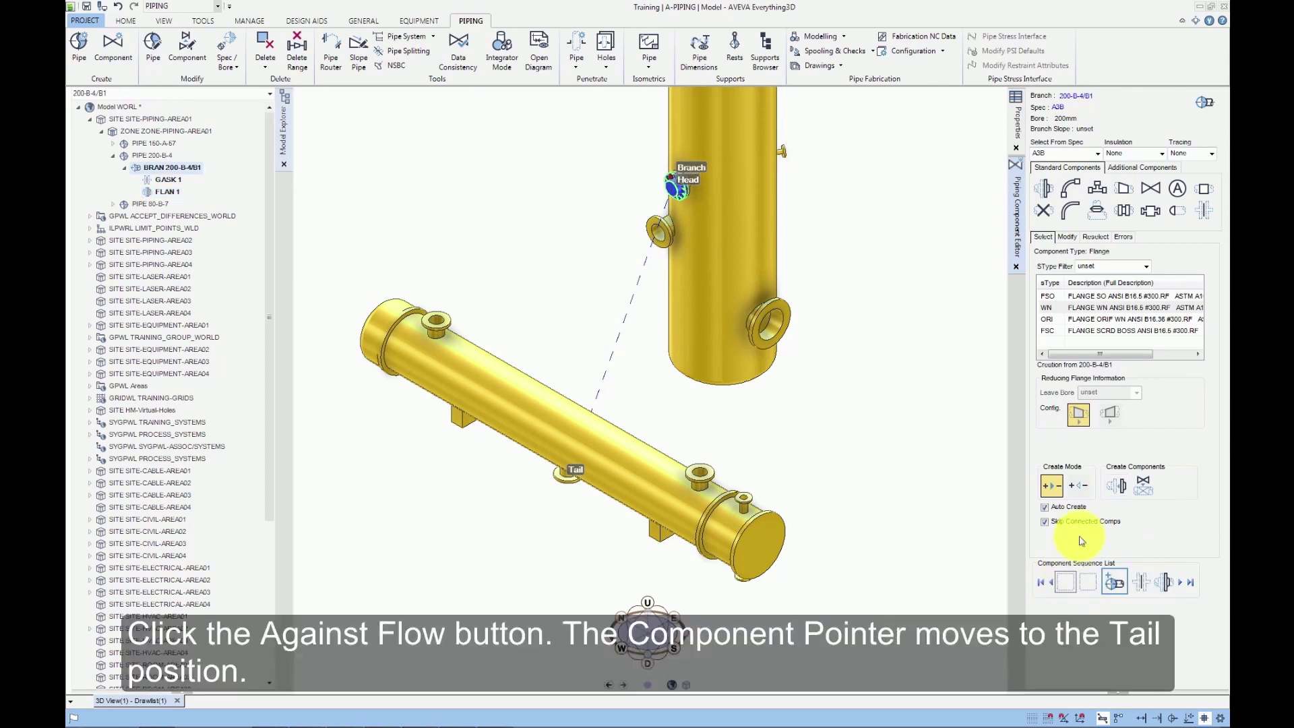
left_click(1079, 487)
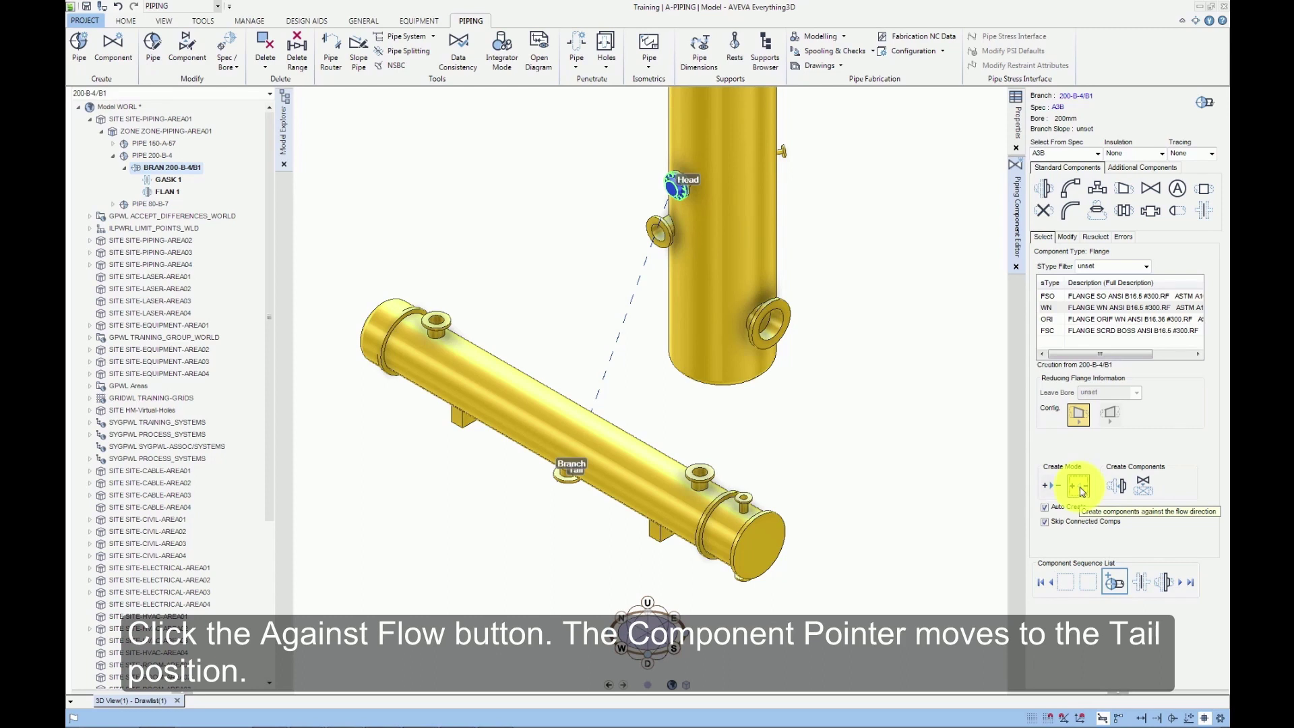
left_click(1116, 486)
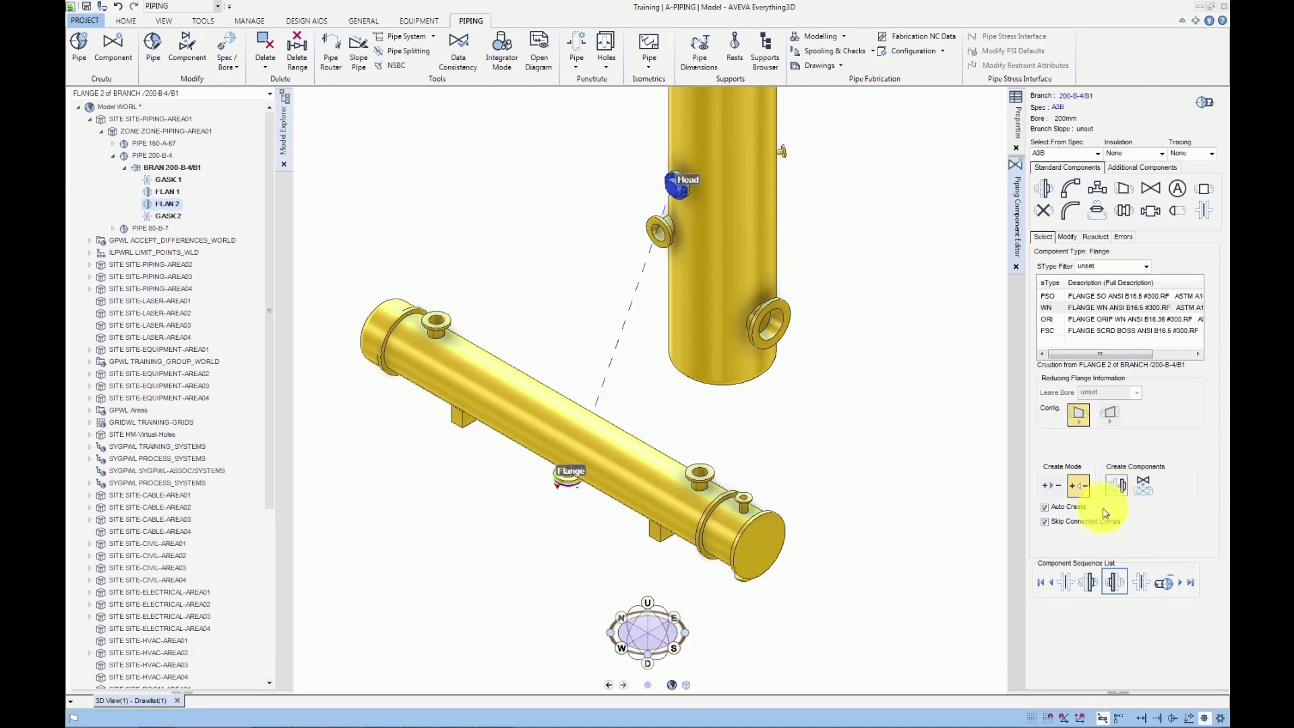
Step: Add two EL90 elbows with flow after head flange FLAN 1, then select FLAN 2
left_click(1088, 583)
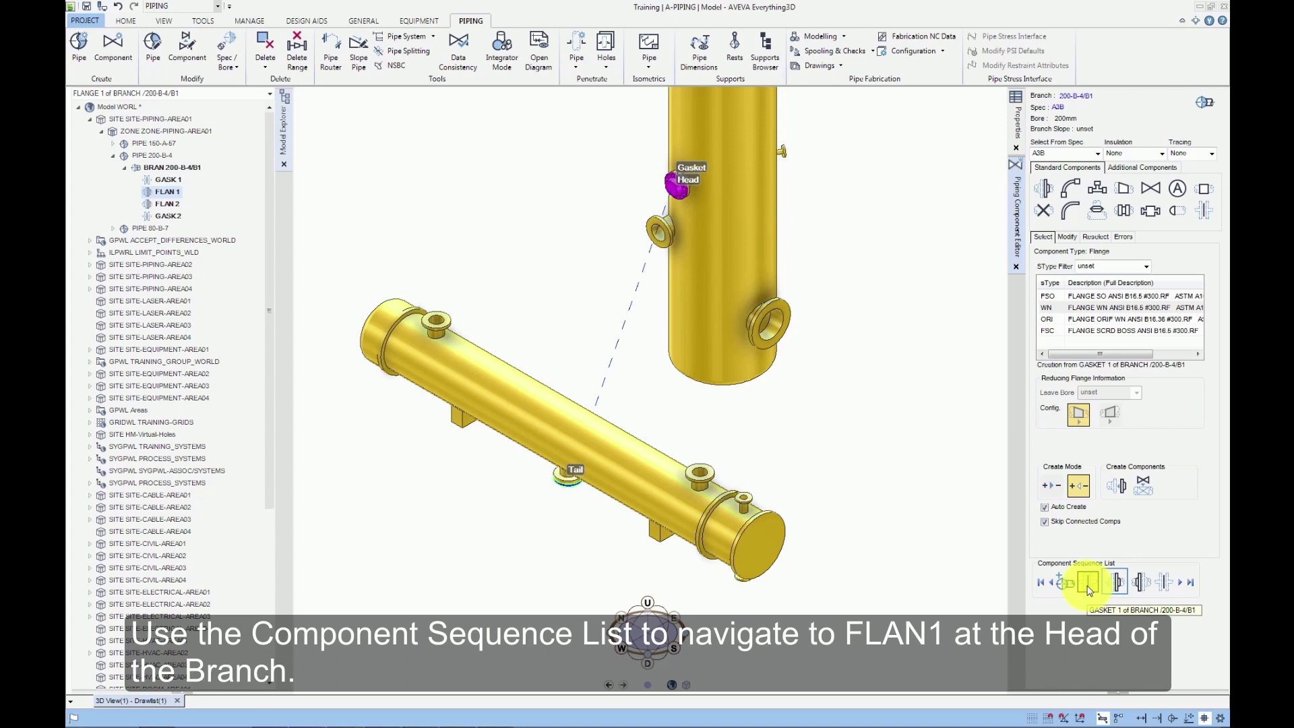
left_click(1072, 192)
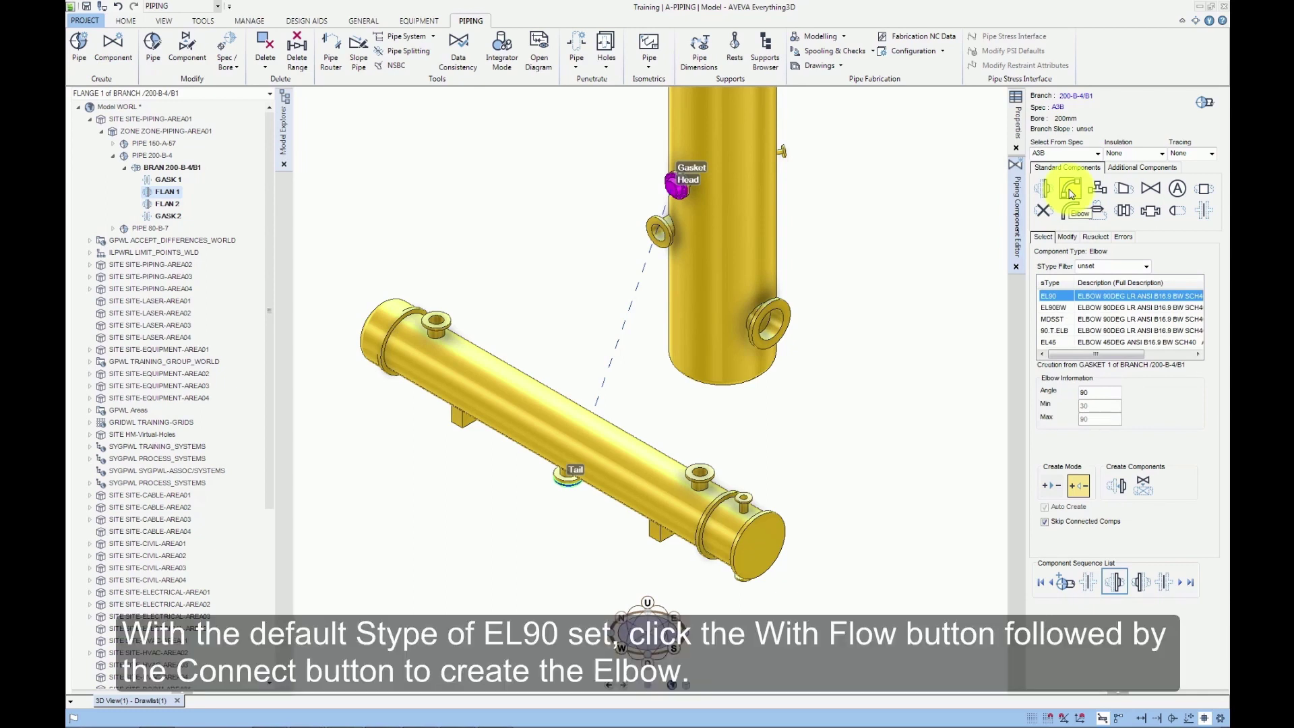
left_click(1052, 486)
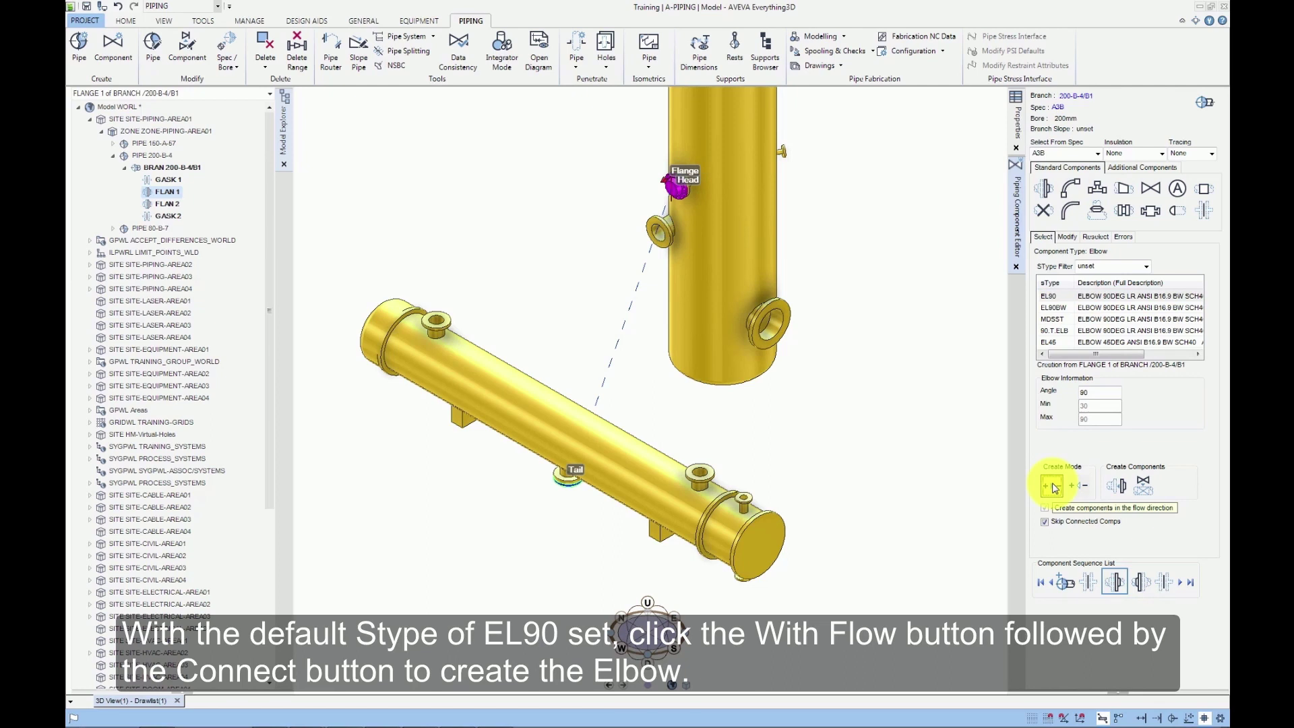
left_click(1116, 486)
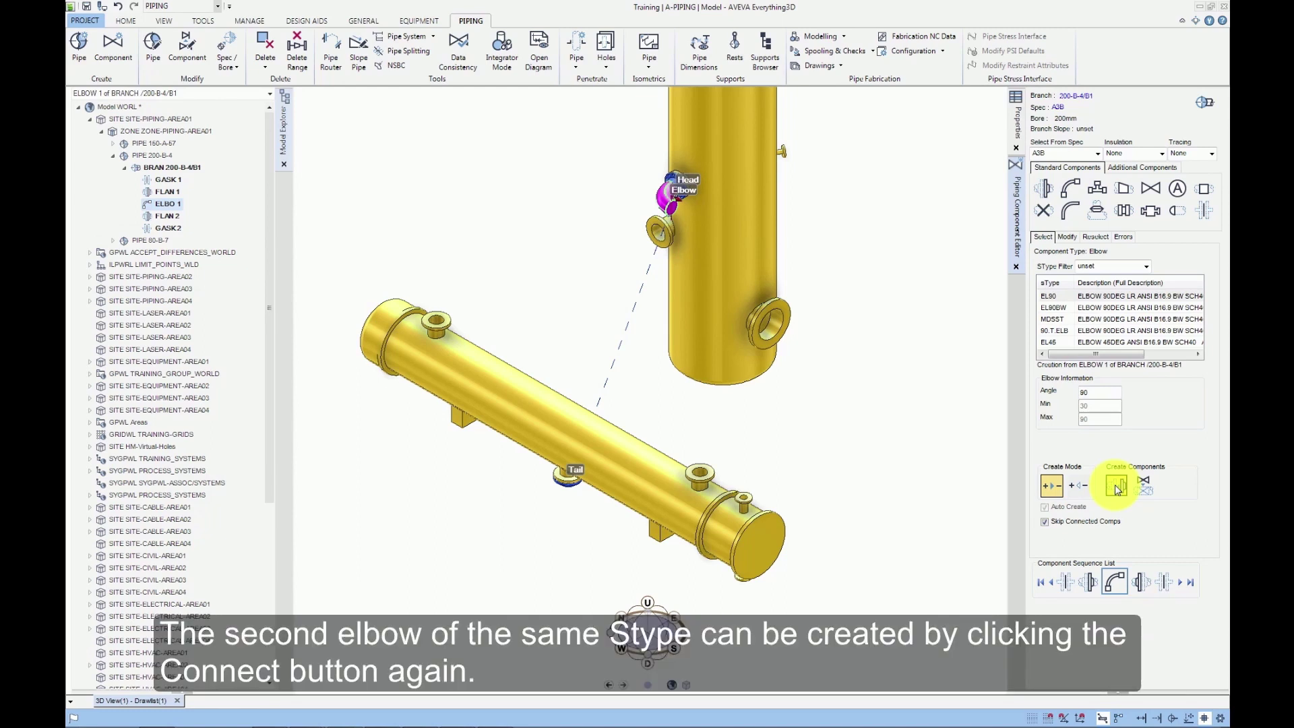
left_click(1116, 486)
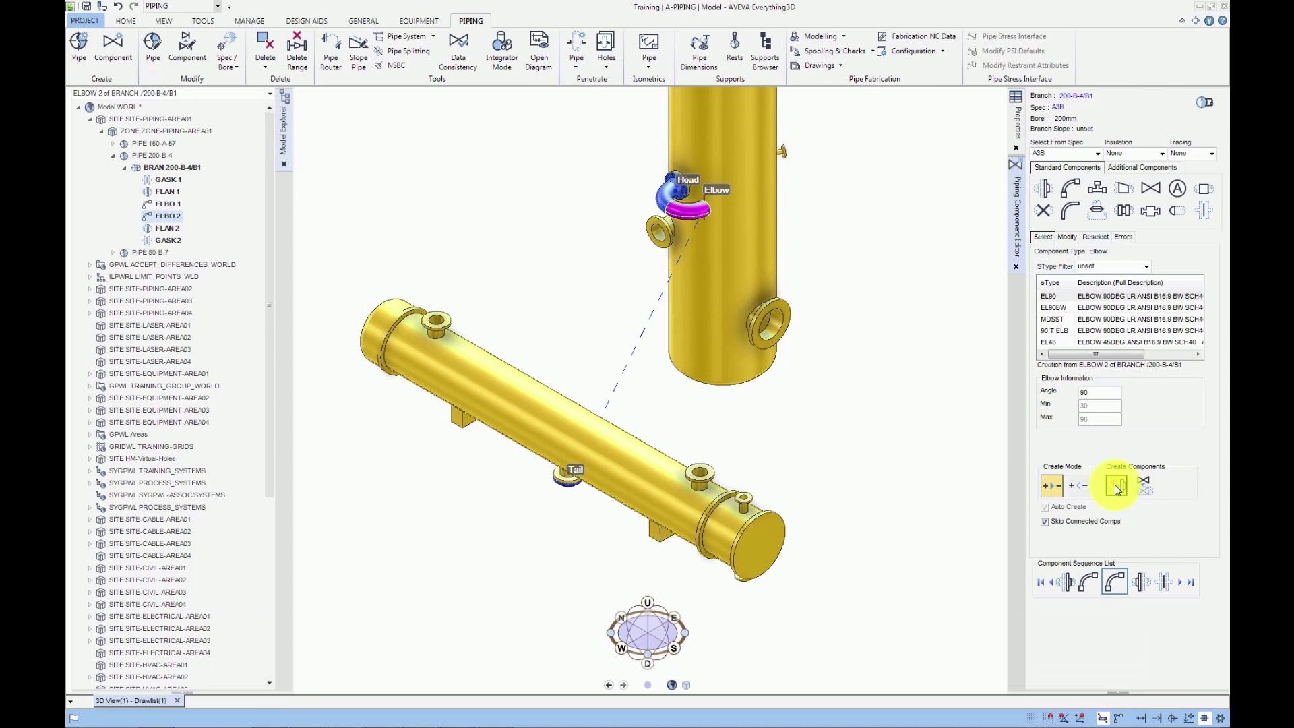
left_click(1142, 581)
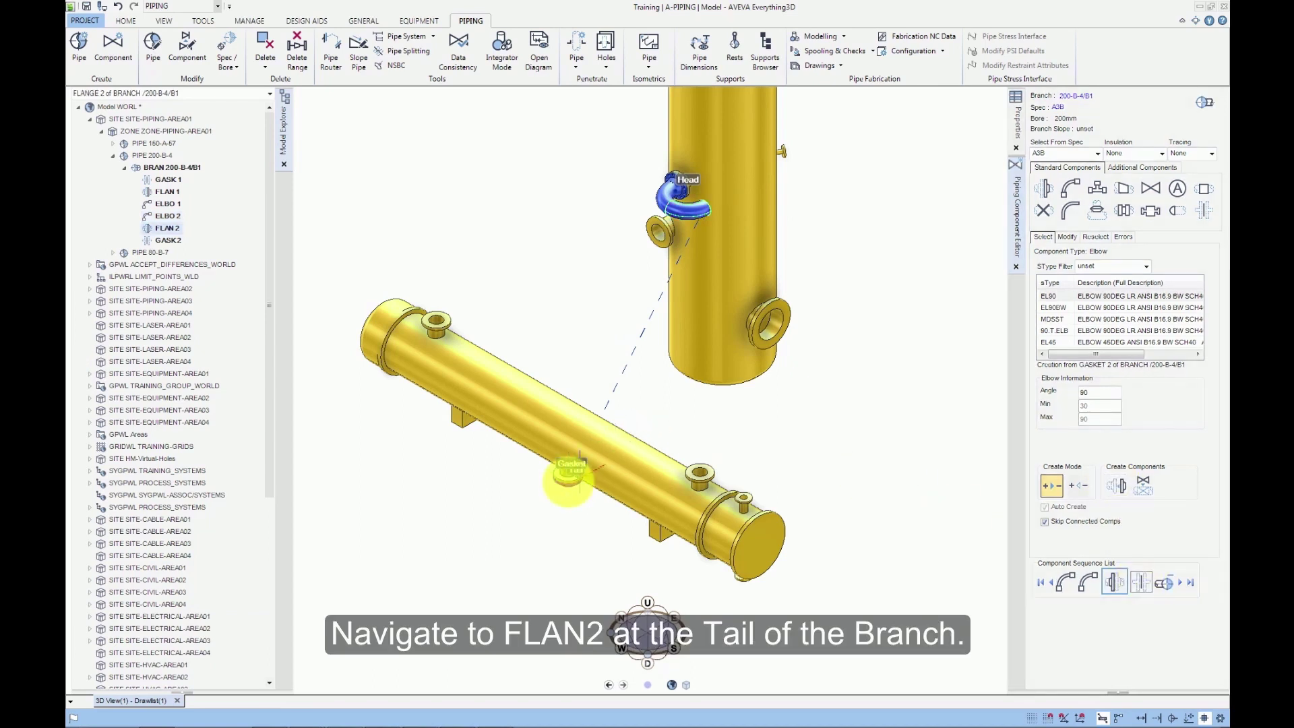
Step: Add EL90 elbow ELBO 3 against flow below tail flange FLAN 2 and orbit to check it
middle_click_drag(569, 485, 701, 370)
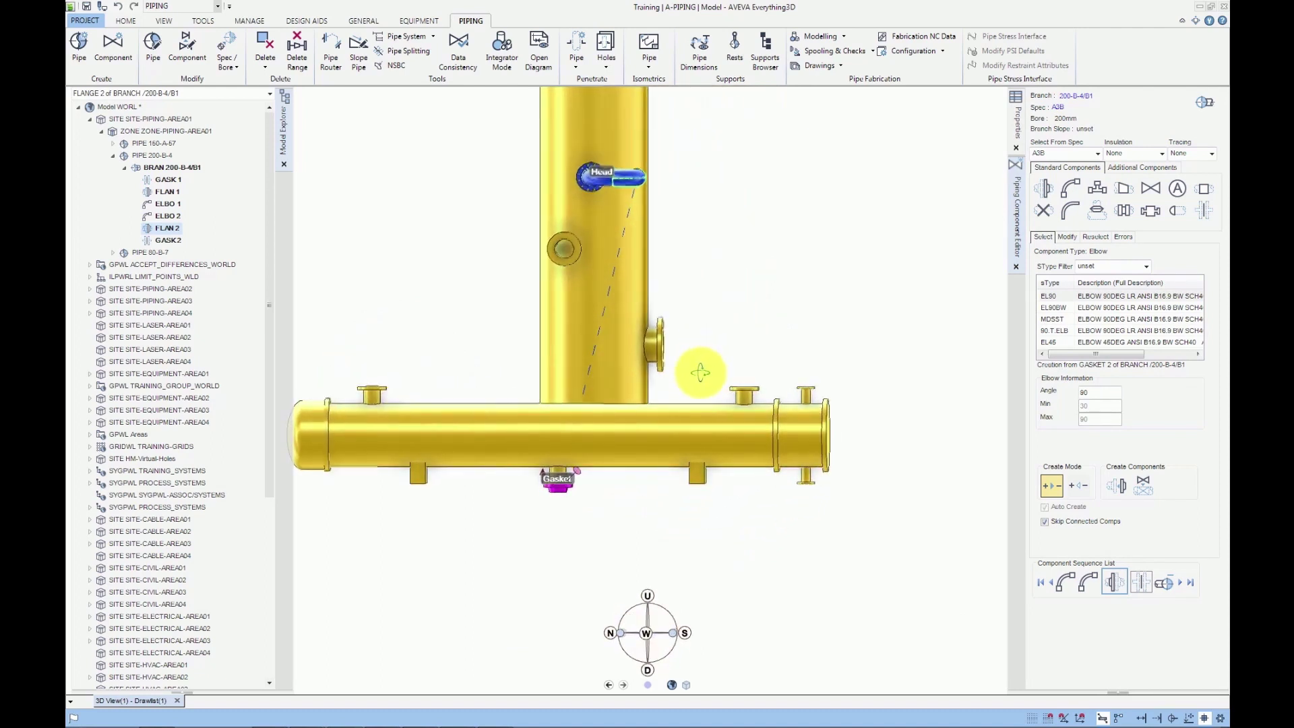
scroll(551, 494, "up", 5)
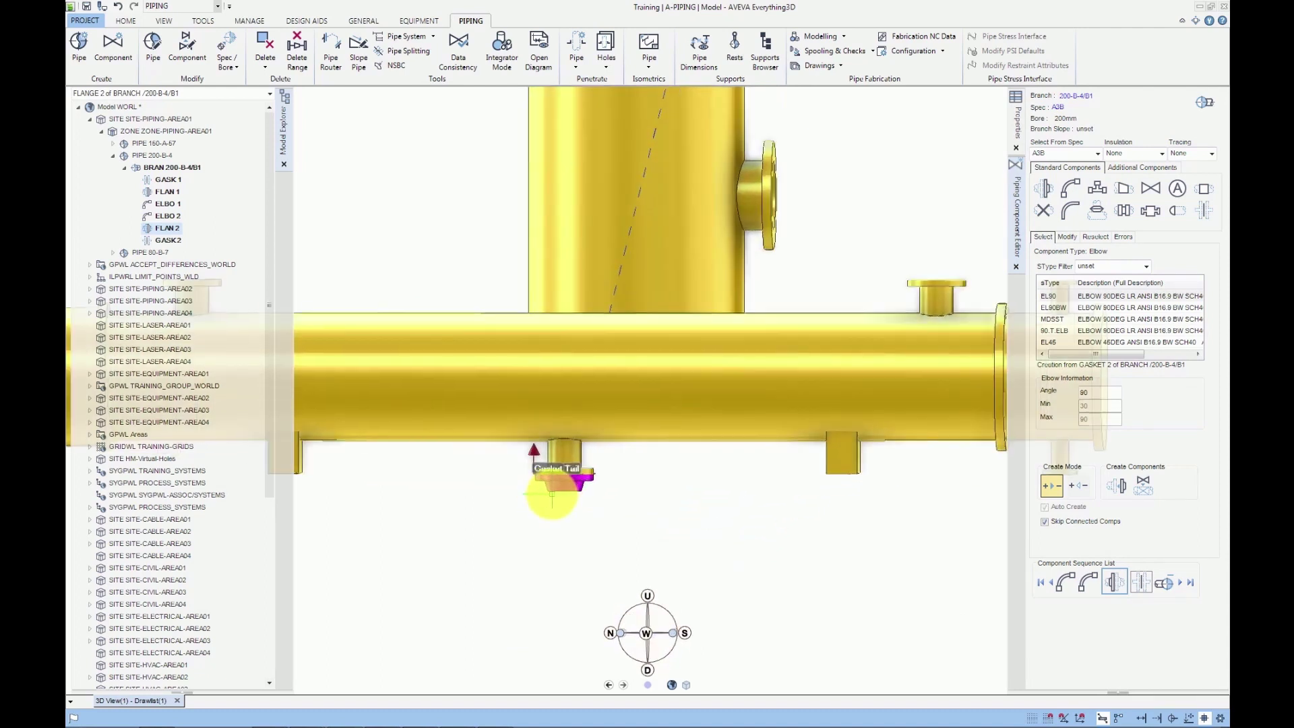
scroll(662, 407, "up", 2)
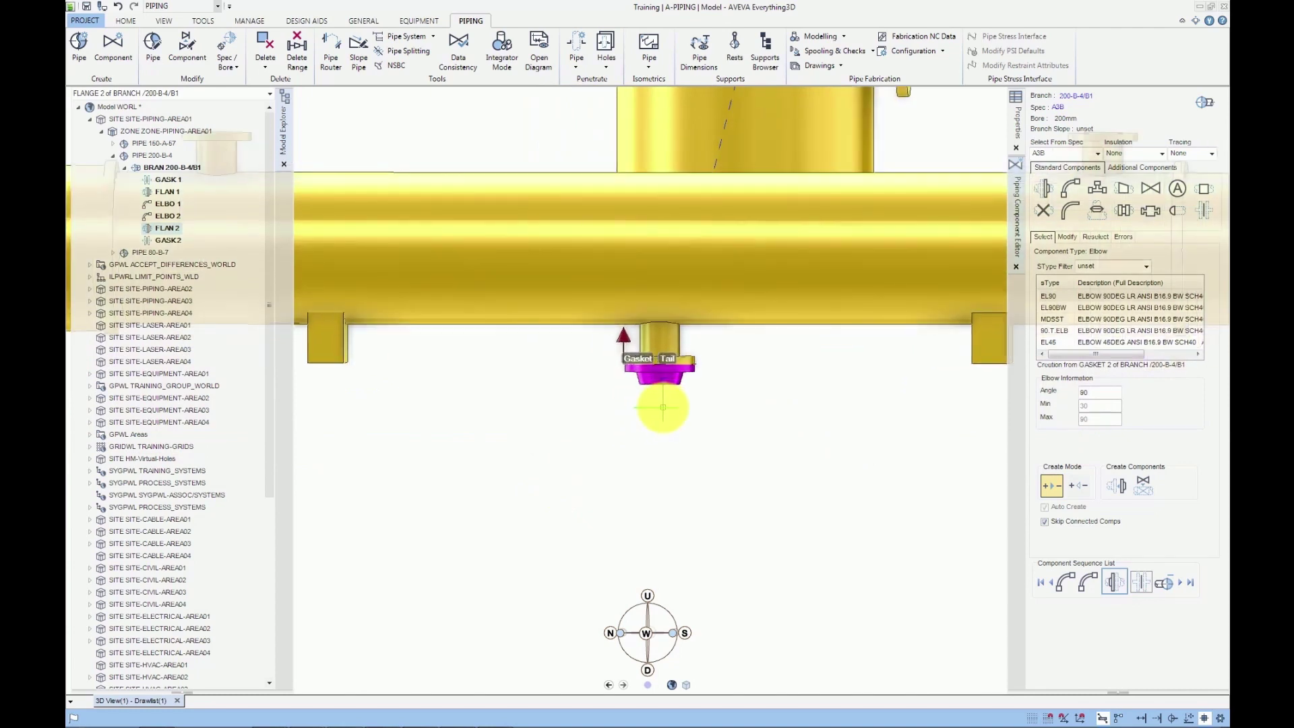
left_click(1076, 486)
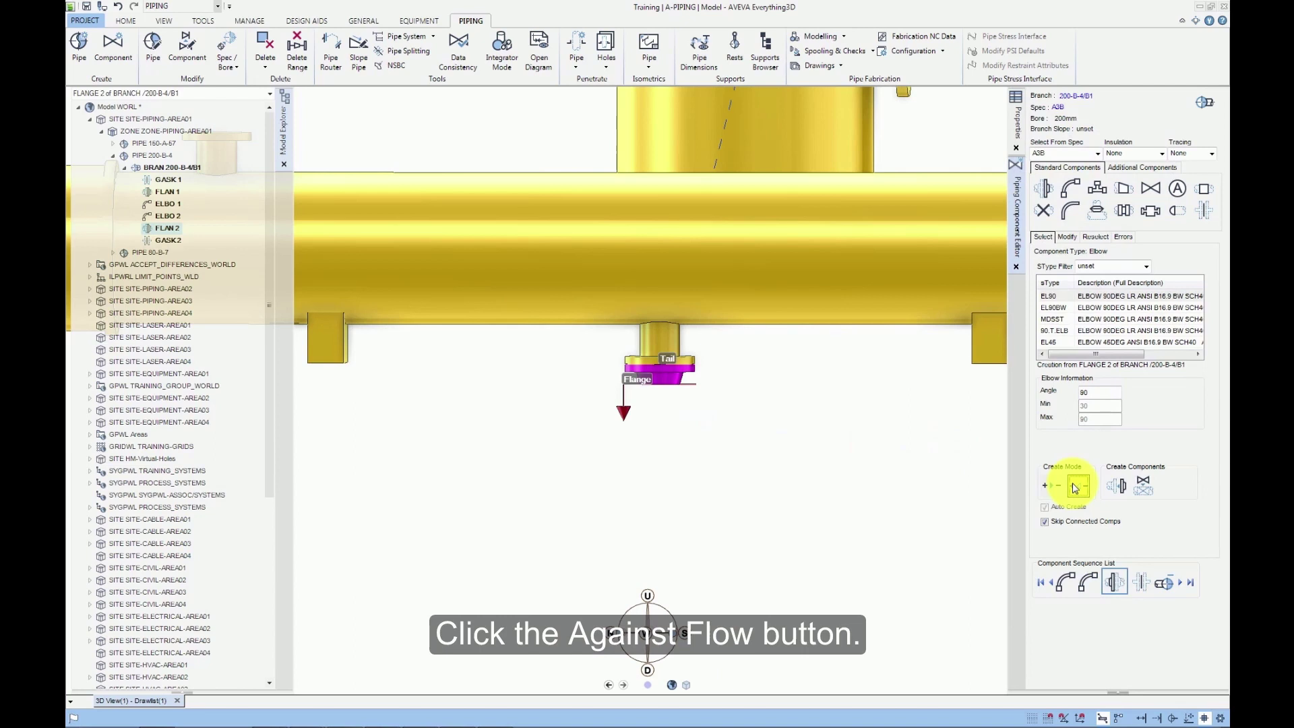
left_click(1117, 485)
left_click(1105, 487)
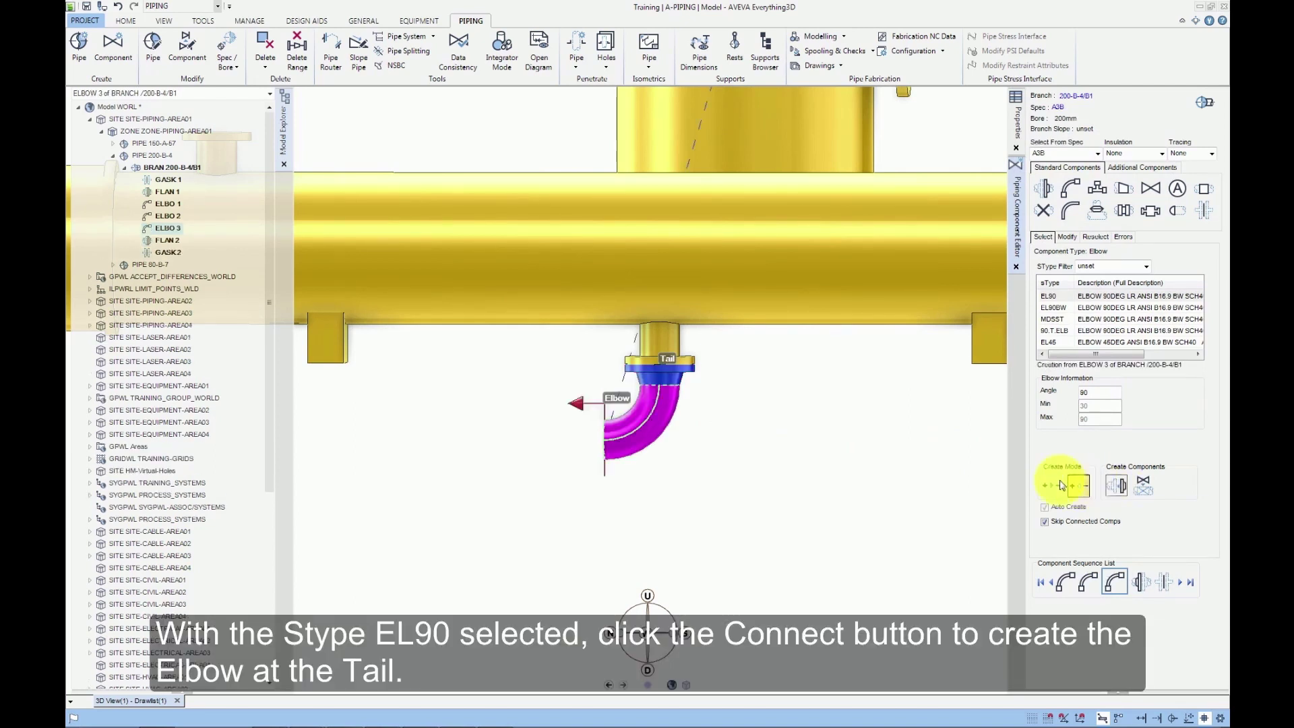
middle_click_drag(830, 411, 721, 548)
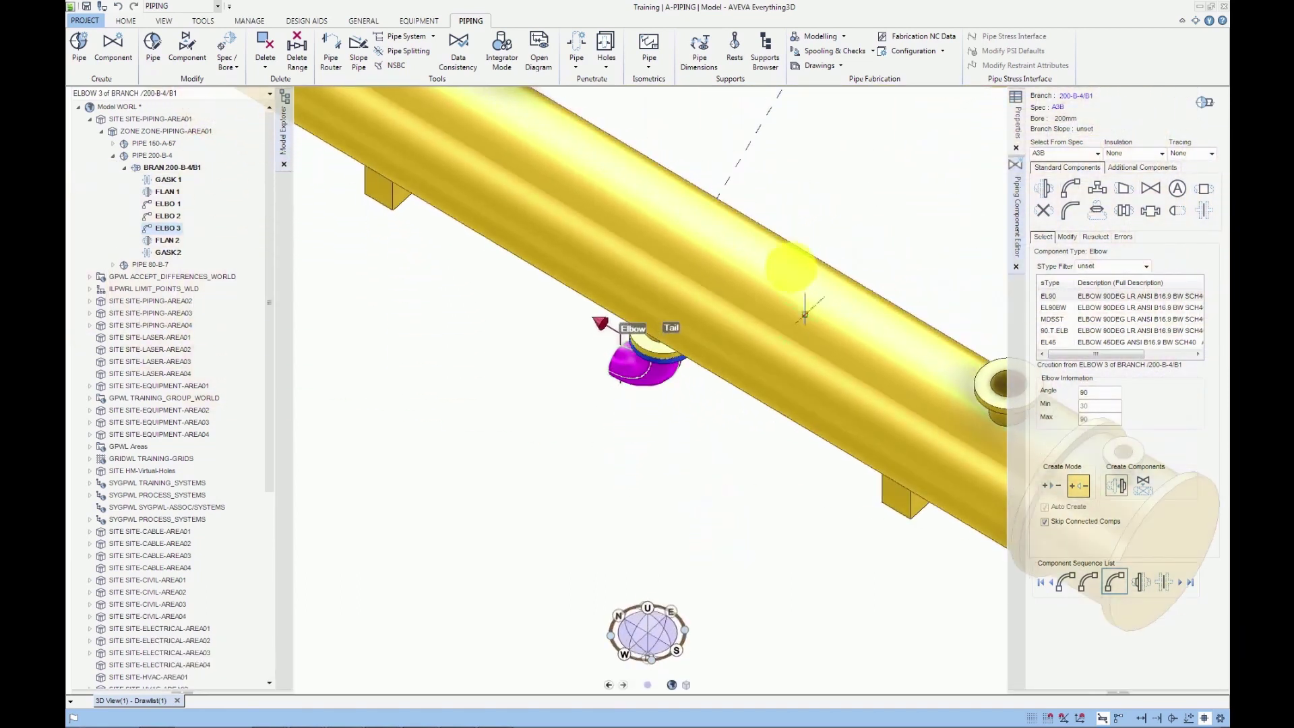
scroll(826, 165, "up", 5)
scroll(707, 222, "down", 5)
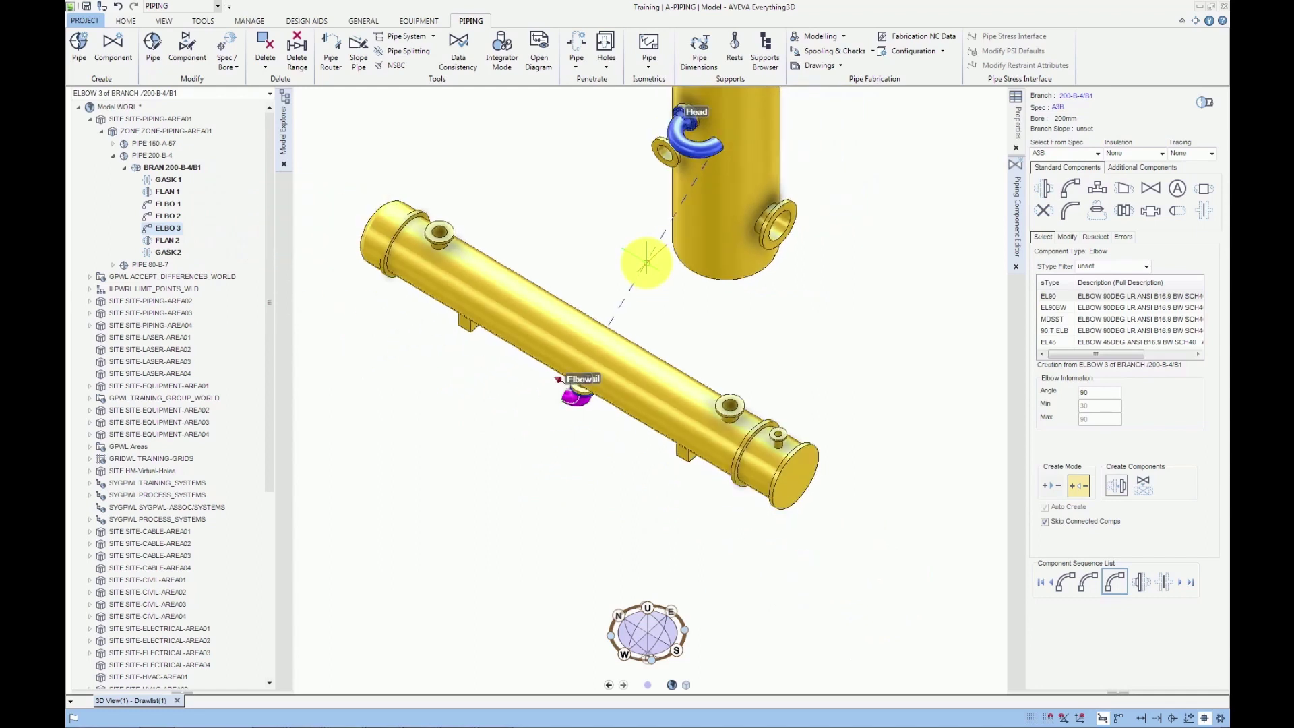
scroll(646, 263, "up", 5)
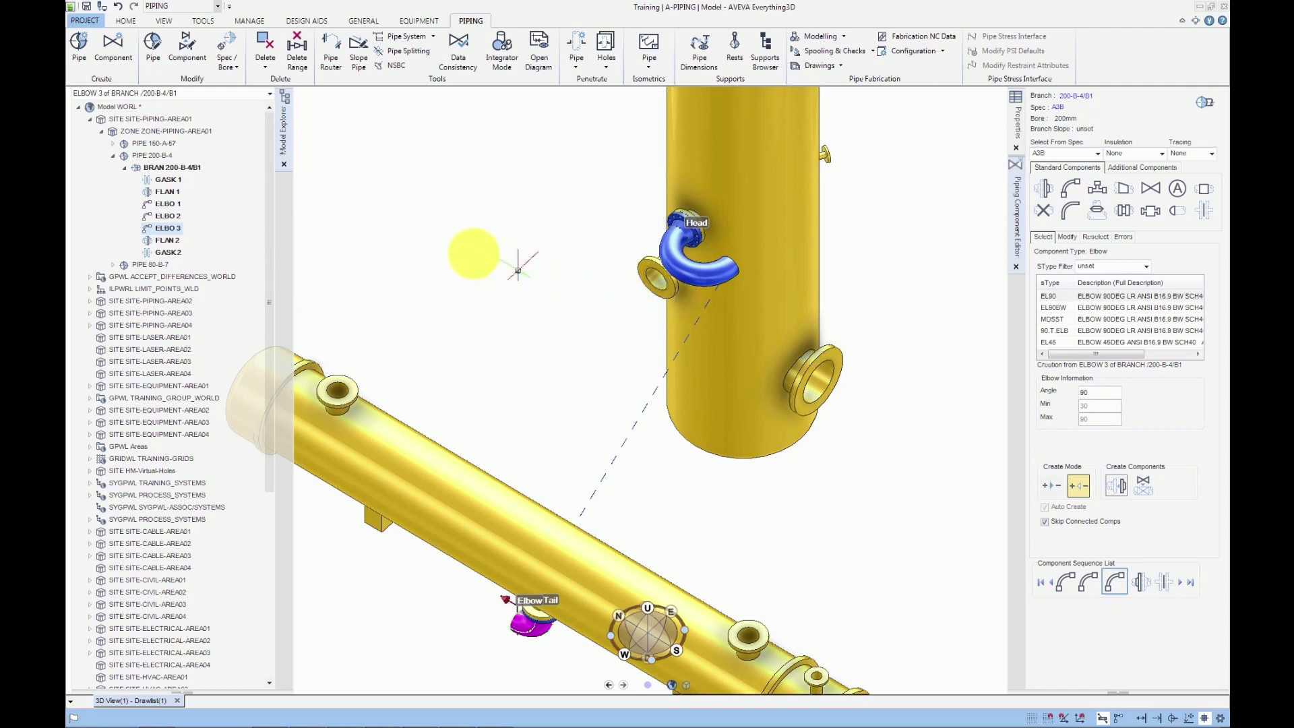
Step: Save the branch 200-B-4/B1 work and confirm Yes in the Savework prompt
left_click(87, 6)
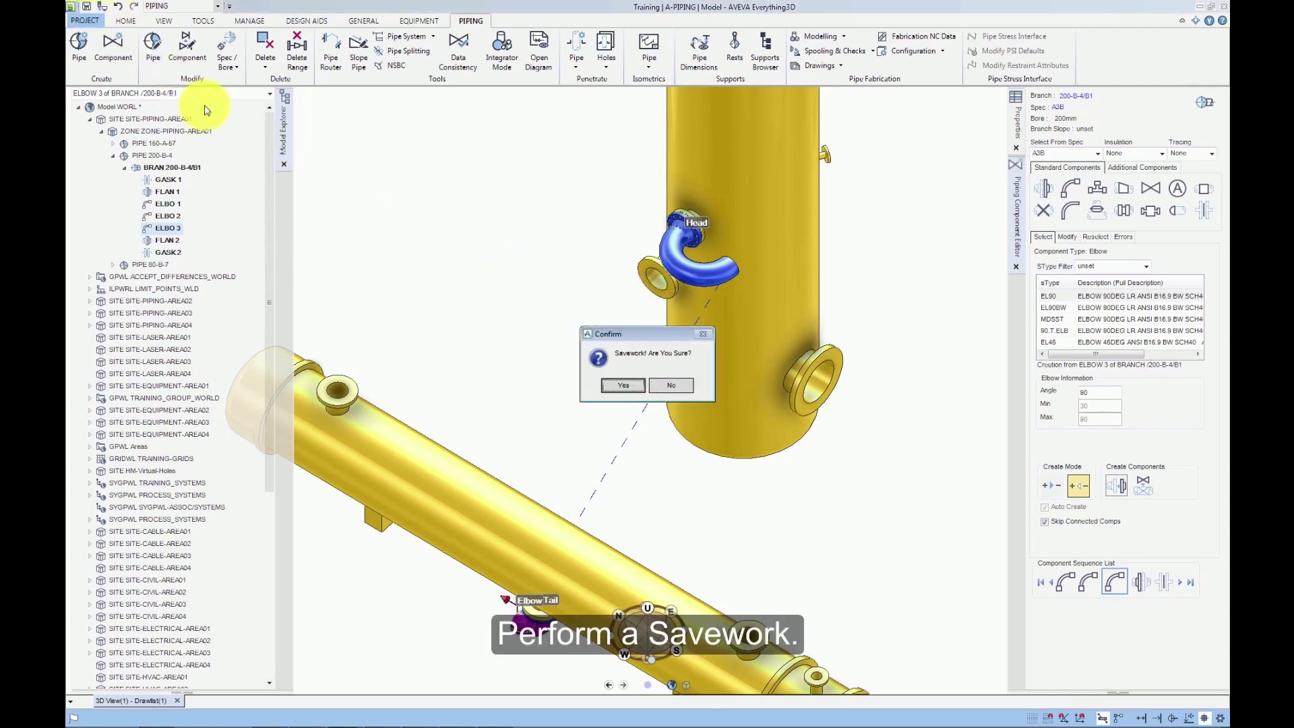
left_click(634, 386)
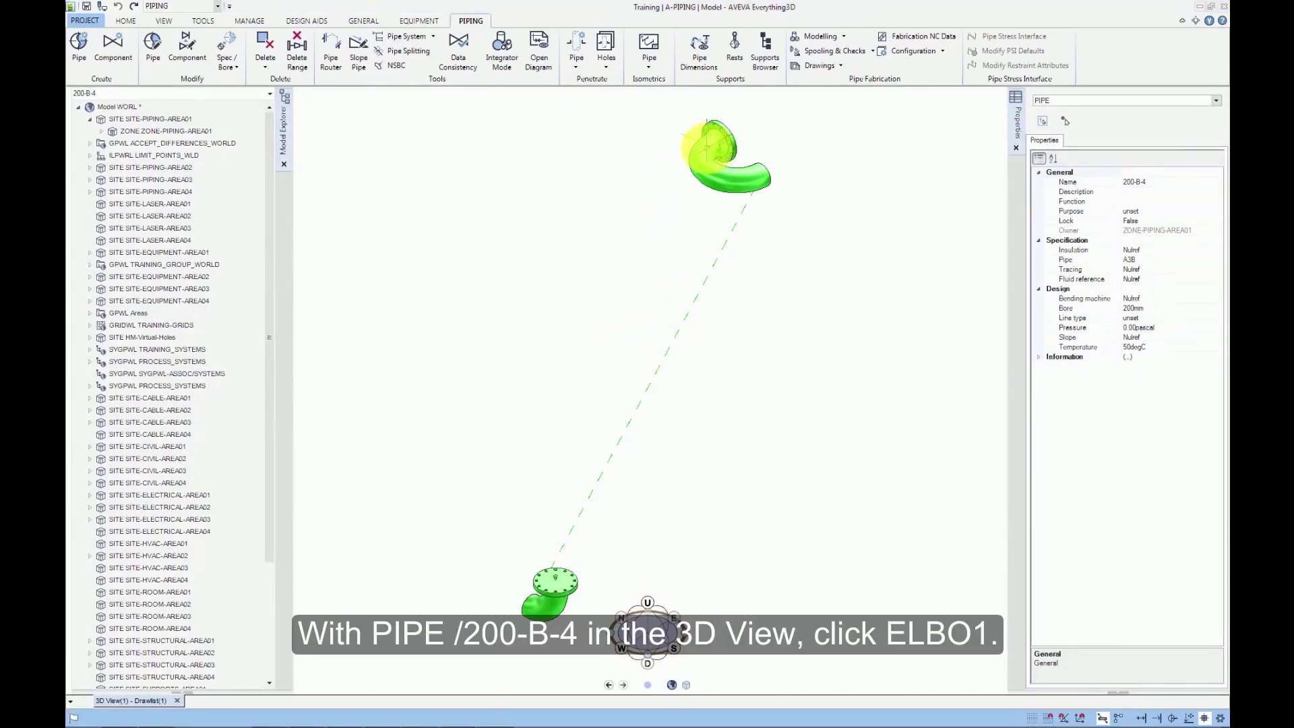
Step: Set ELBO 1's direction to Down in Forwards mode, then select ELBO 2
left_click(706, 145)
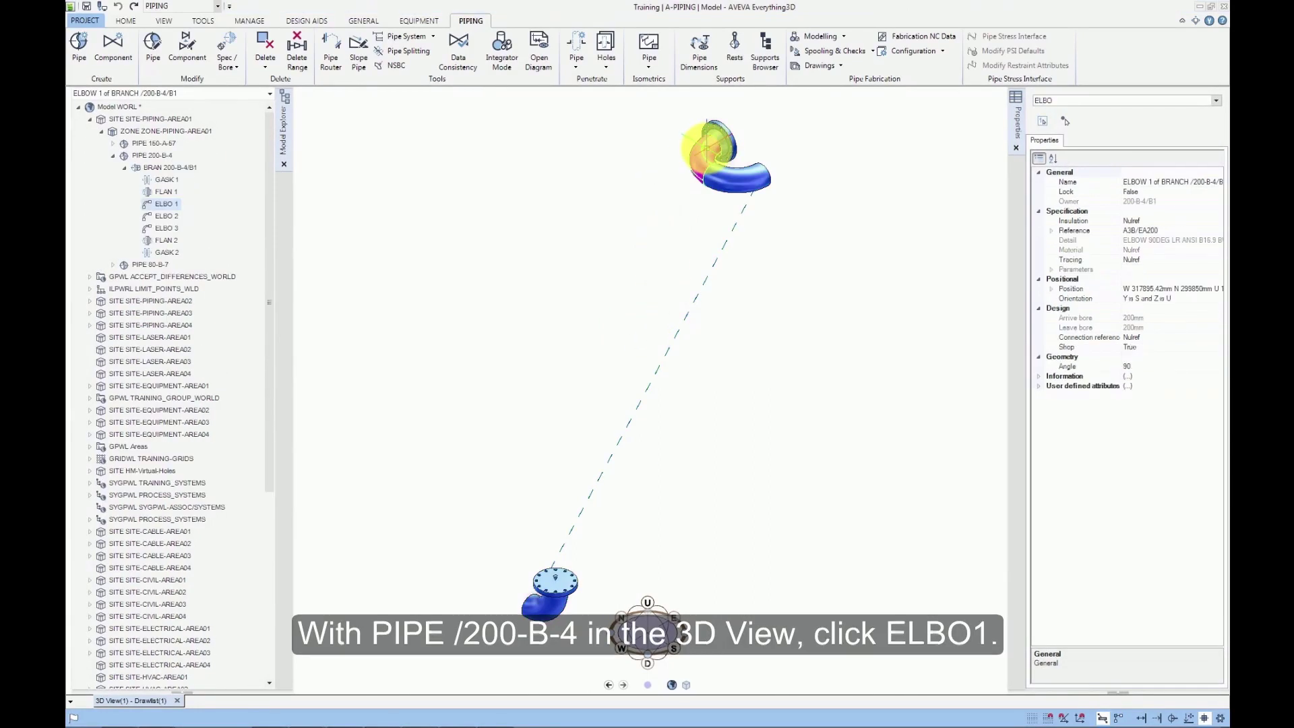
left_click(185, 65)
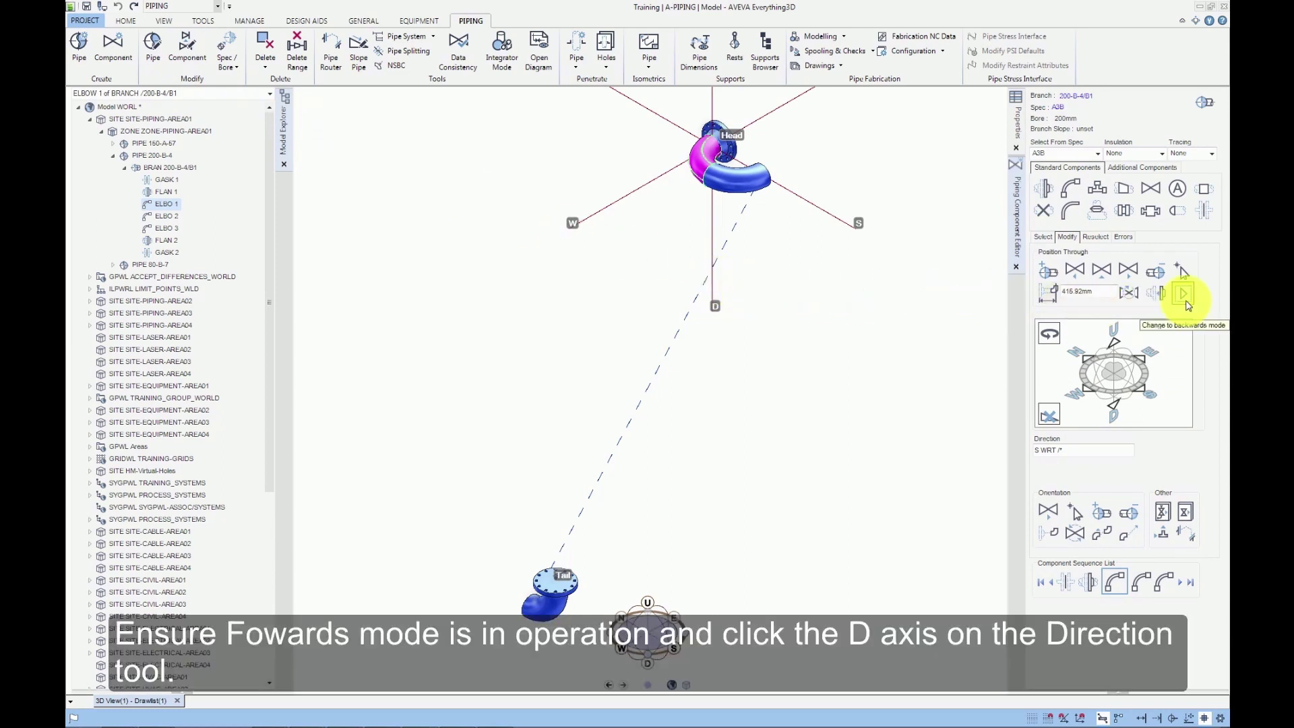
left_click(1115, 408)
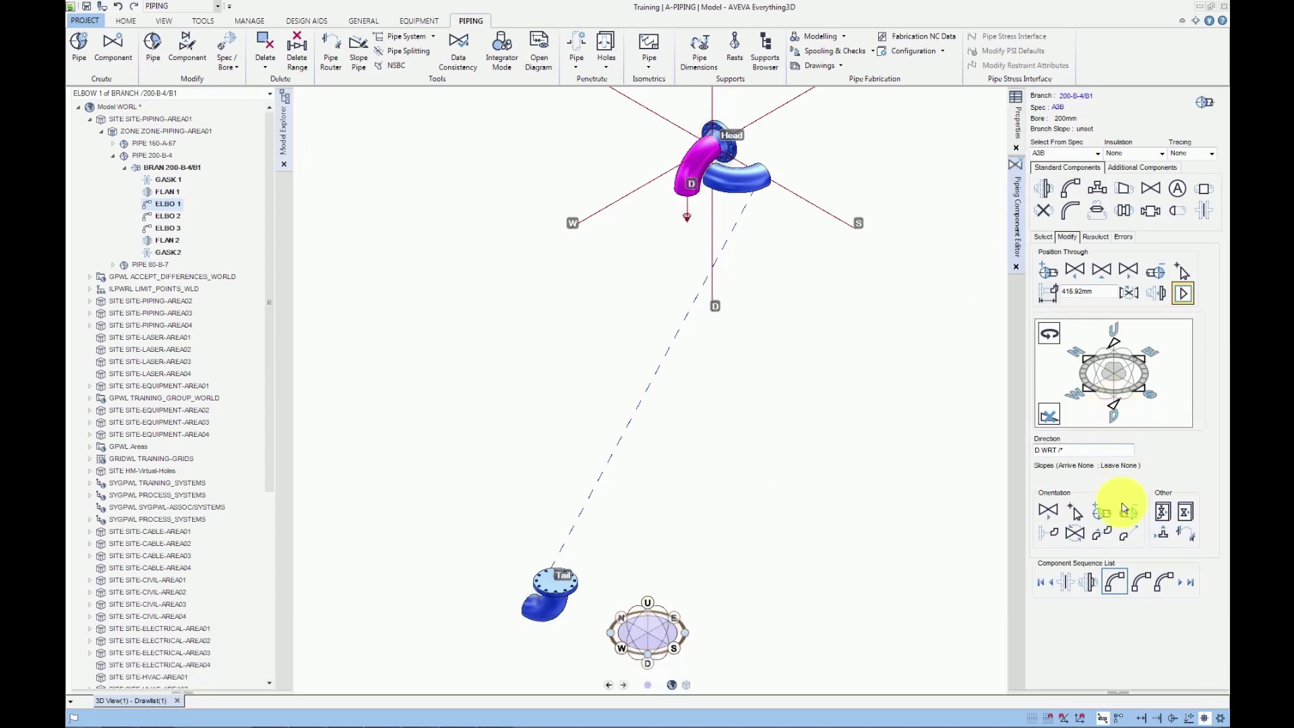
left_click(1143, 582)
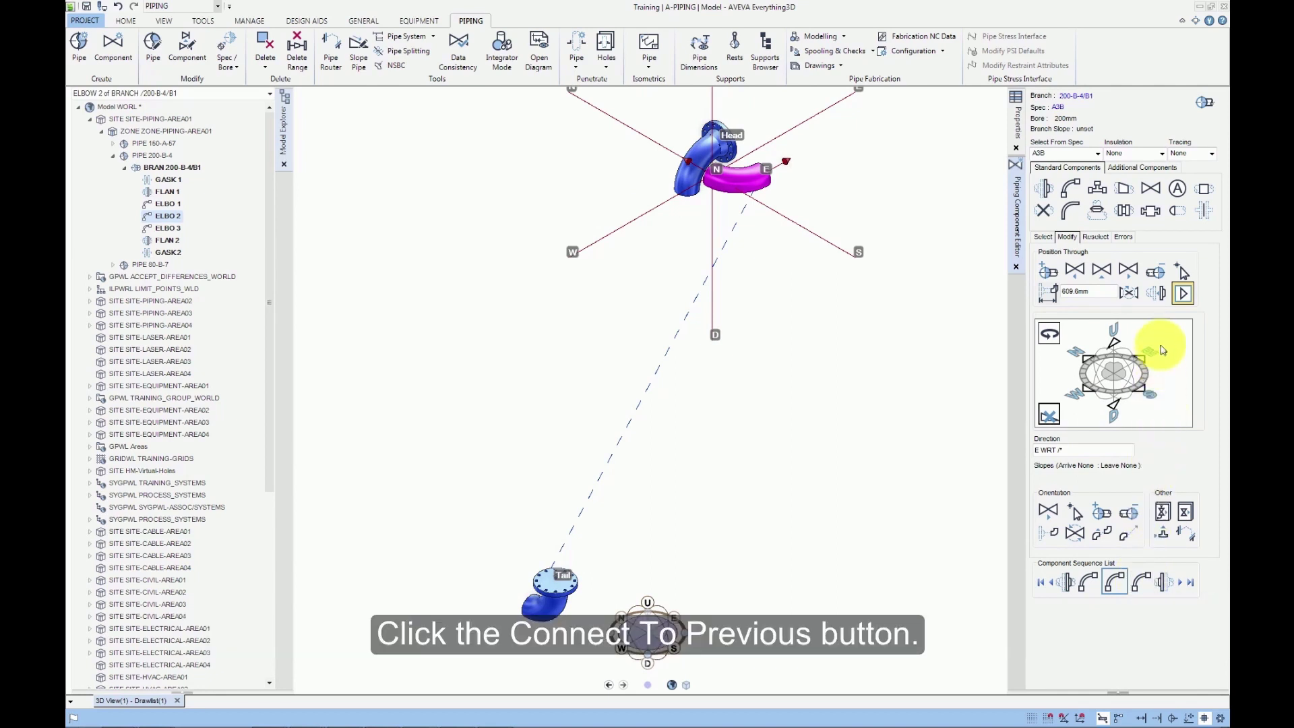
Step: Connect ELBO 2 to the previous component, direct it N toward the next, then position ELBO 3
left_click(1160, 300)
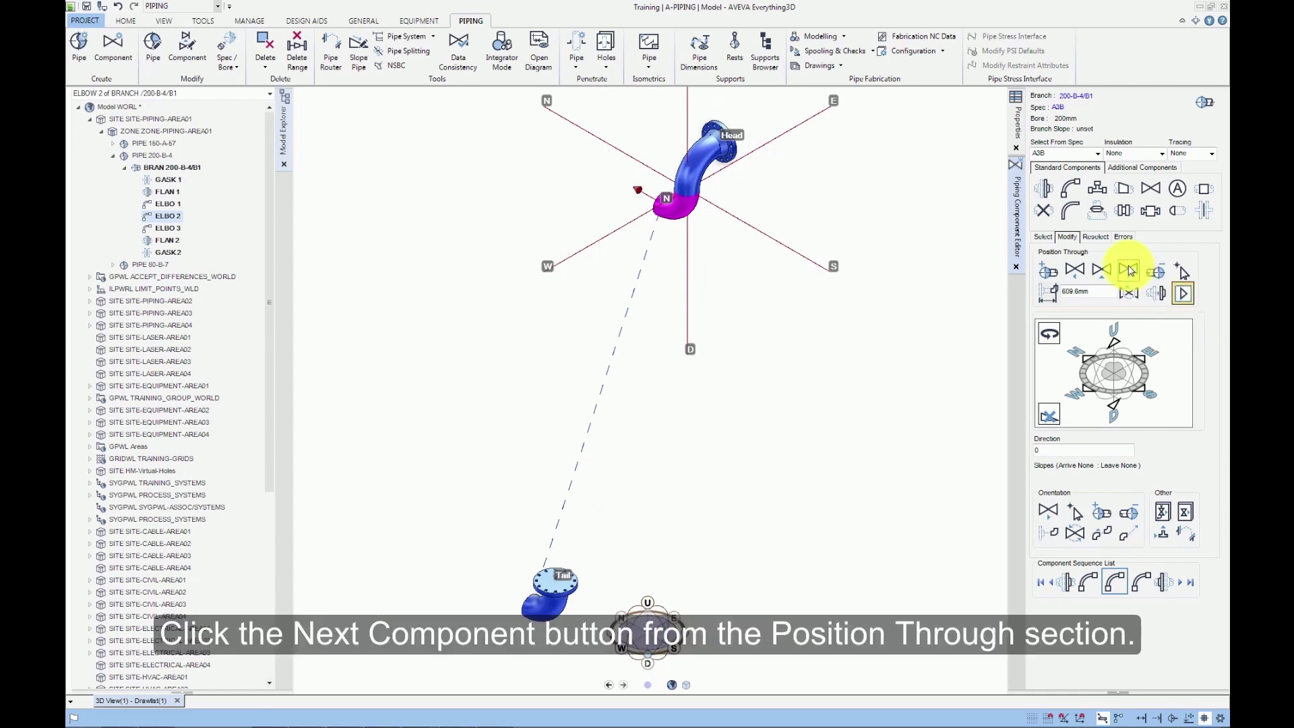
left_click(1128, 269)
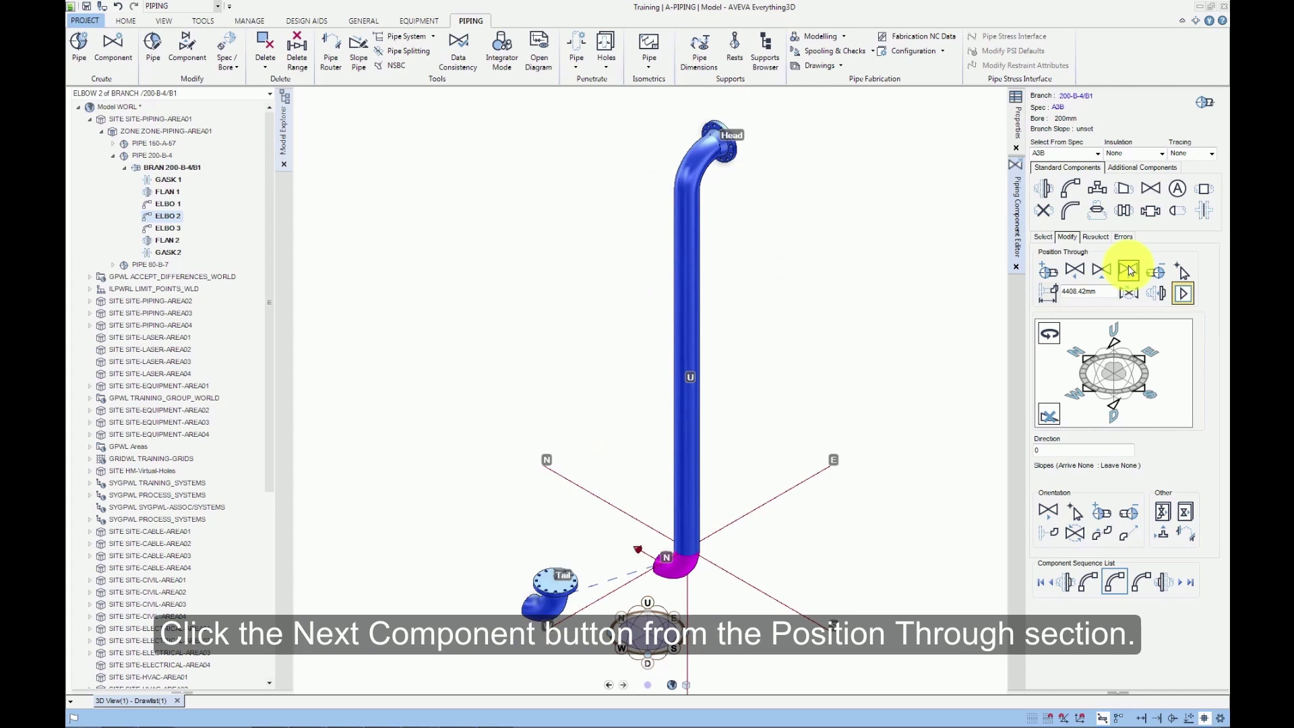
left_click(1047, 511)
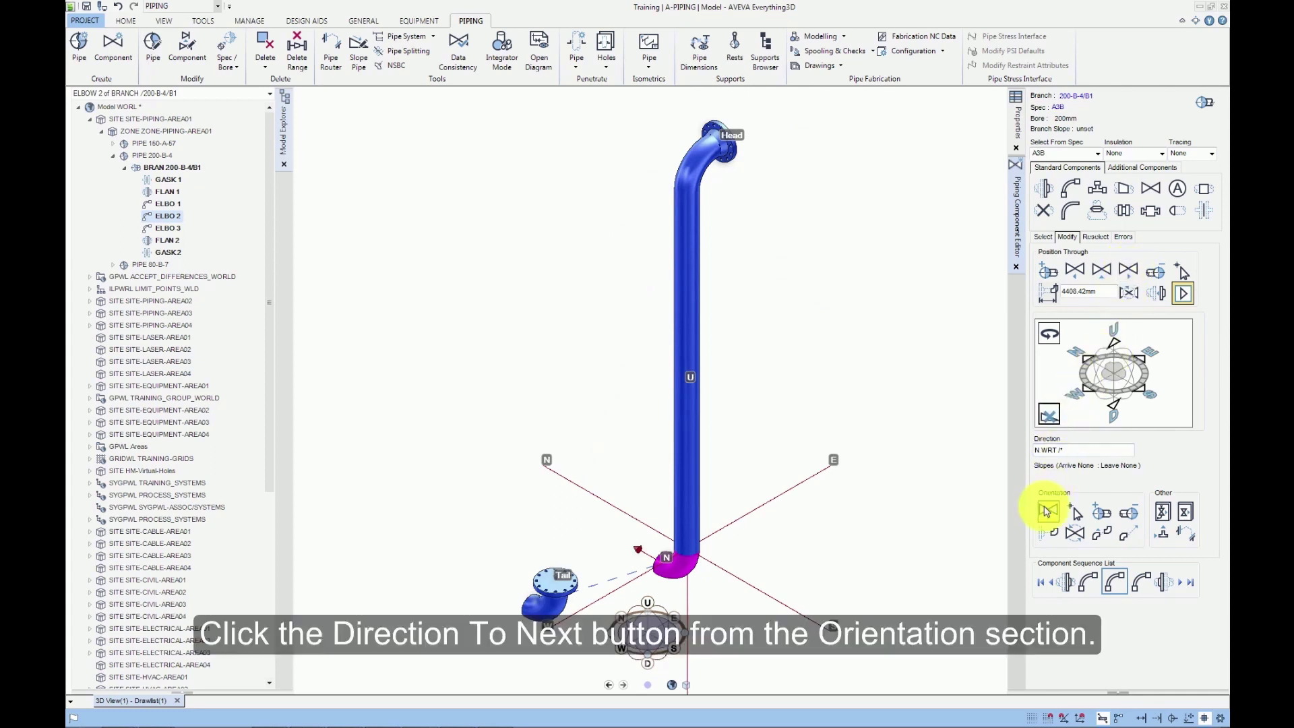
left_click(1046, 511)
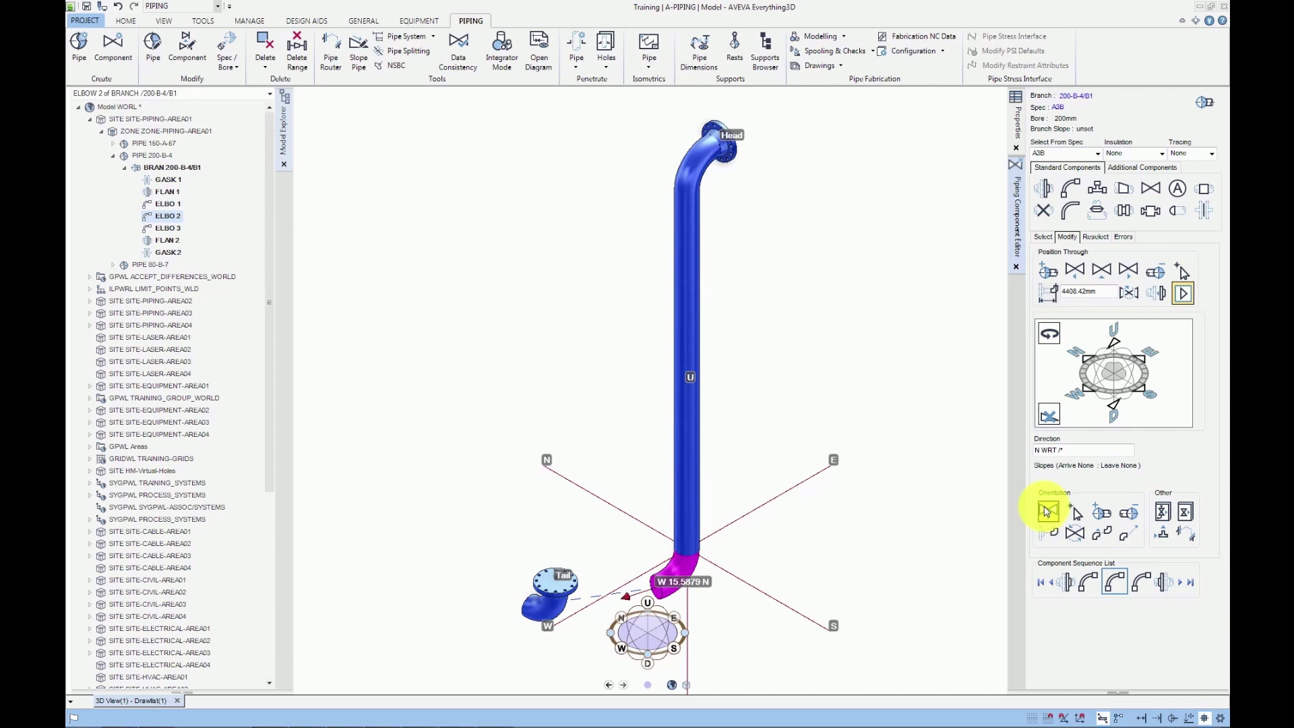
left_click(1141, 582)
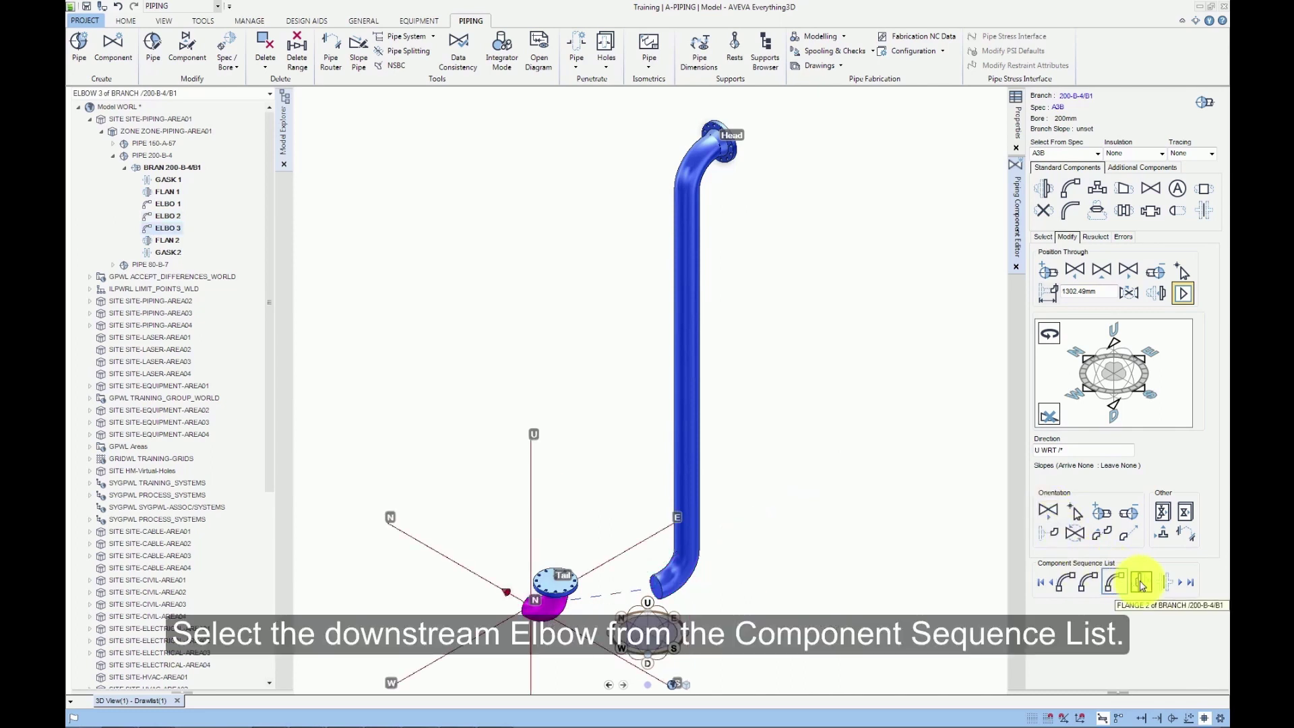
left_click(1123, 536)
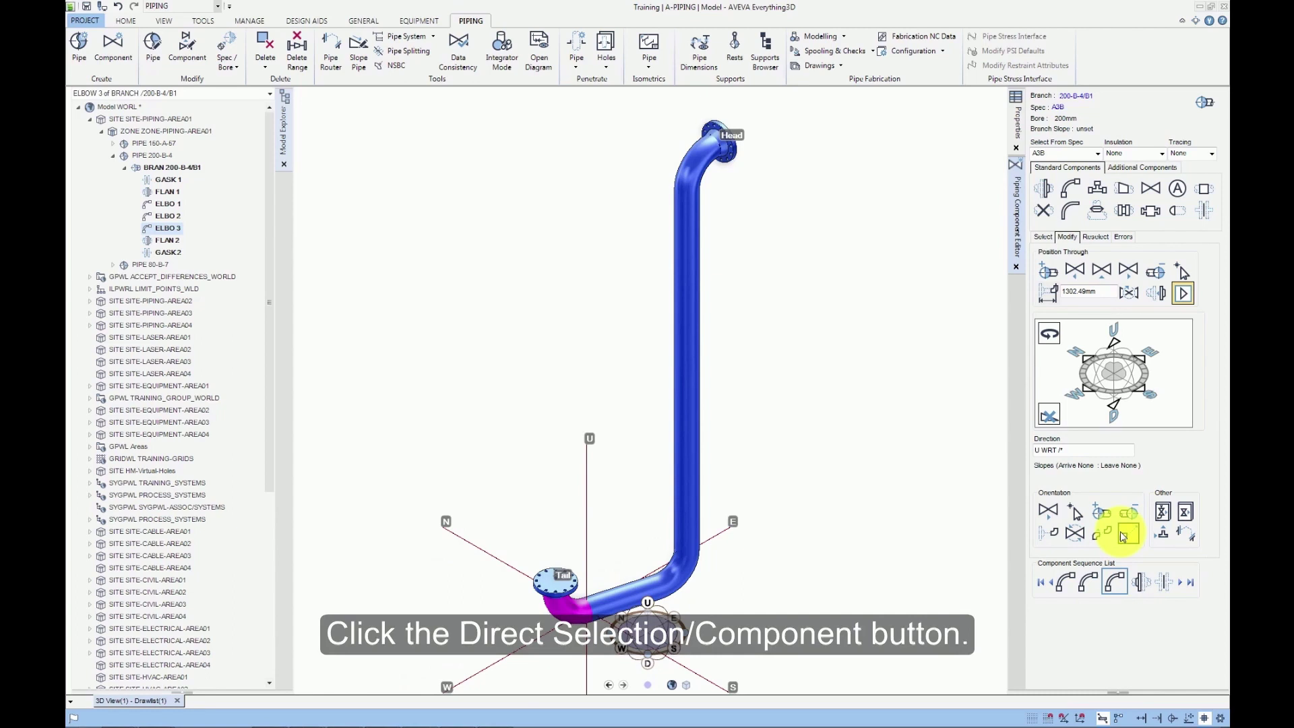